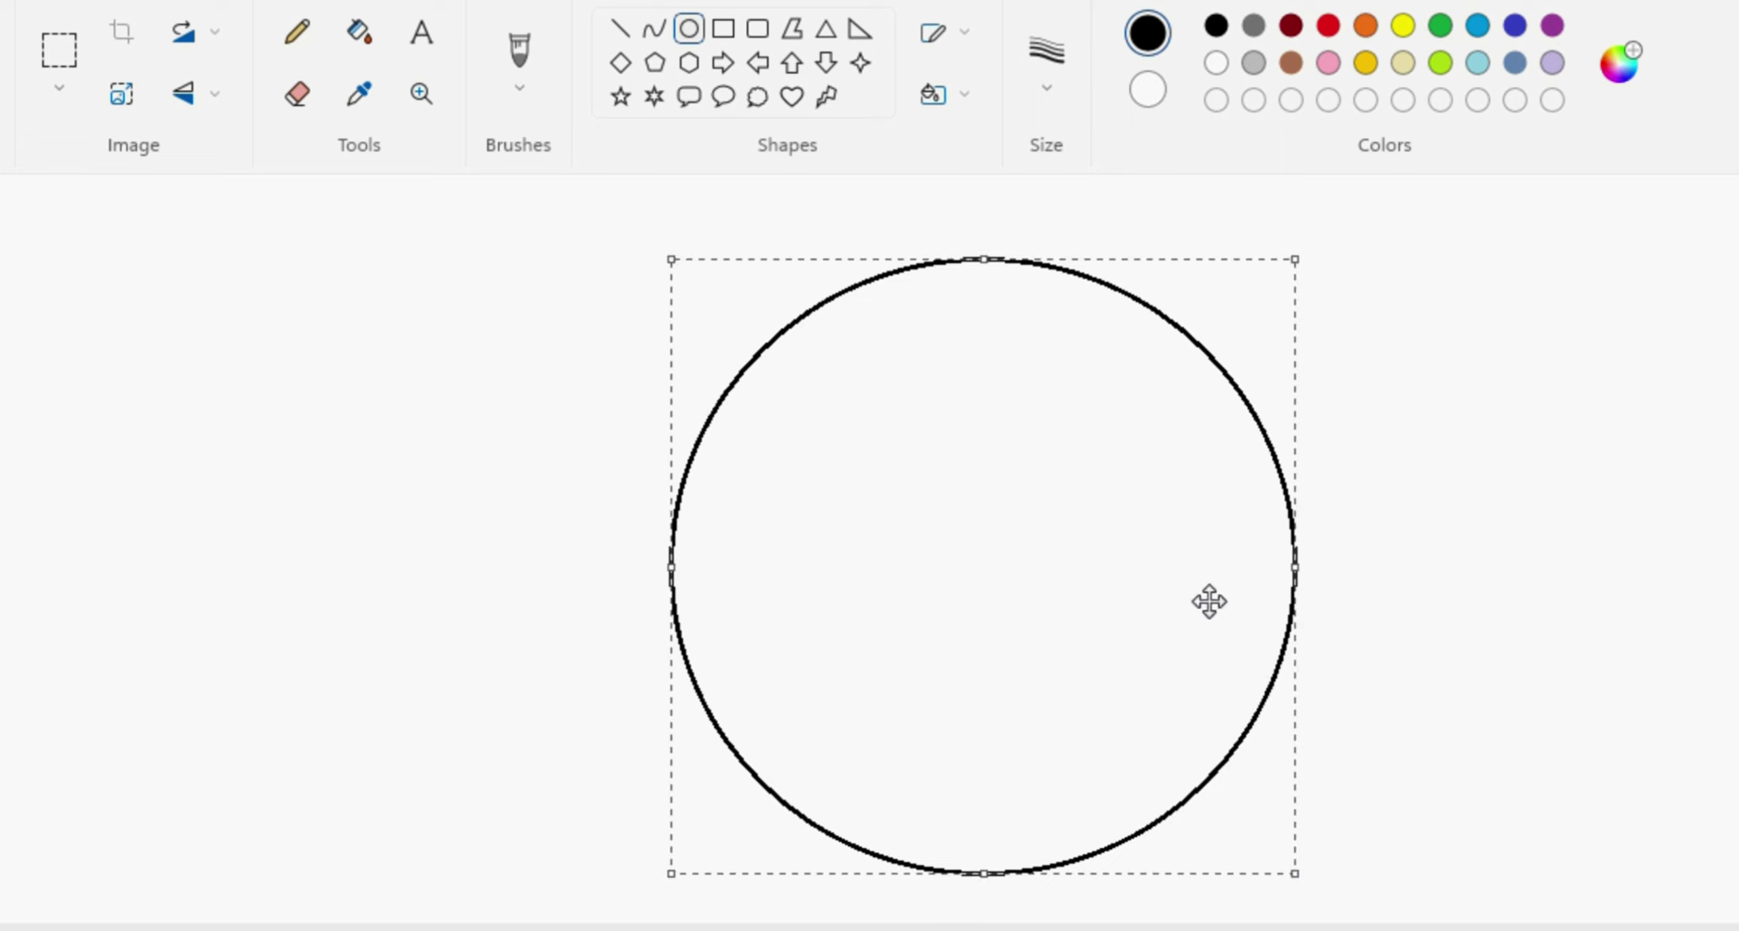
Step: Enlarge the circle slightly in height and width and move it left to the middle of the canvas
drag(993, 894, 994, 914)
drag(1311, 602, 1329, 602)
drag(1192, 663, 1078, 667)
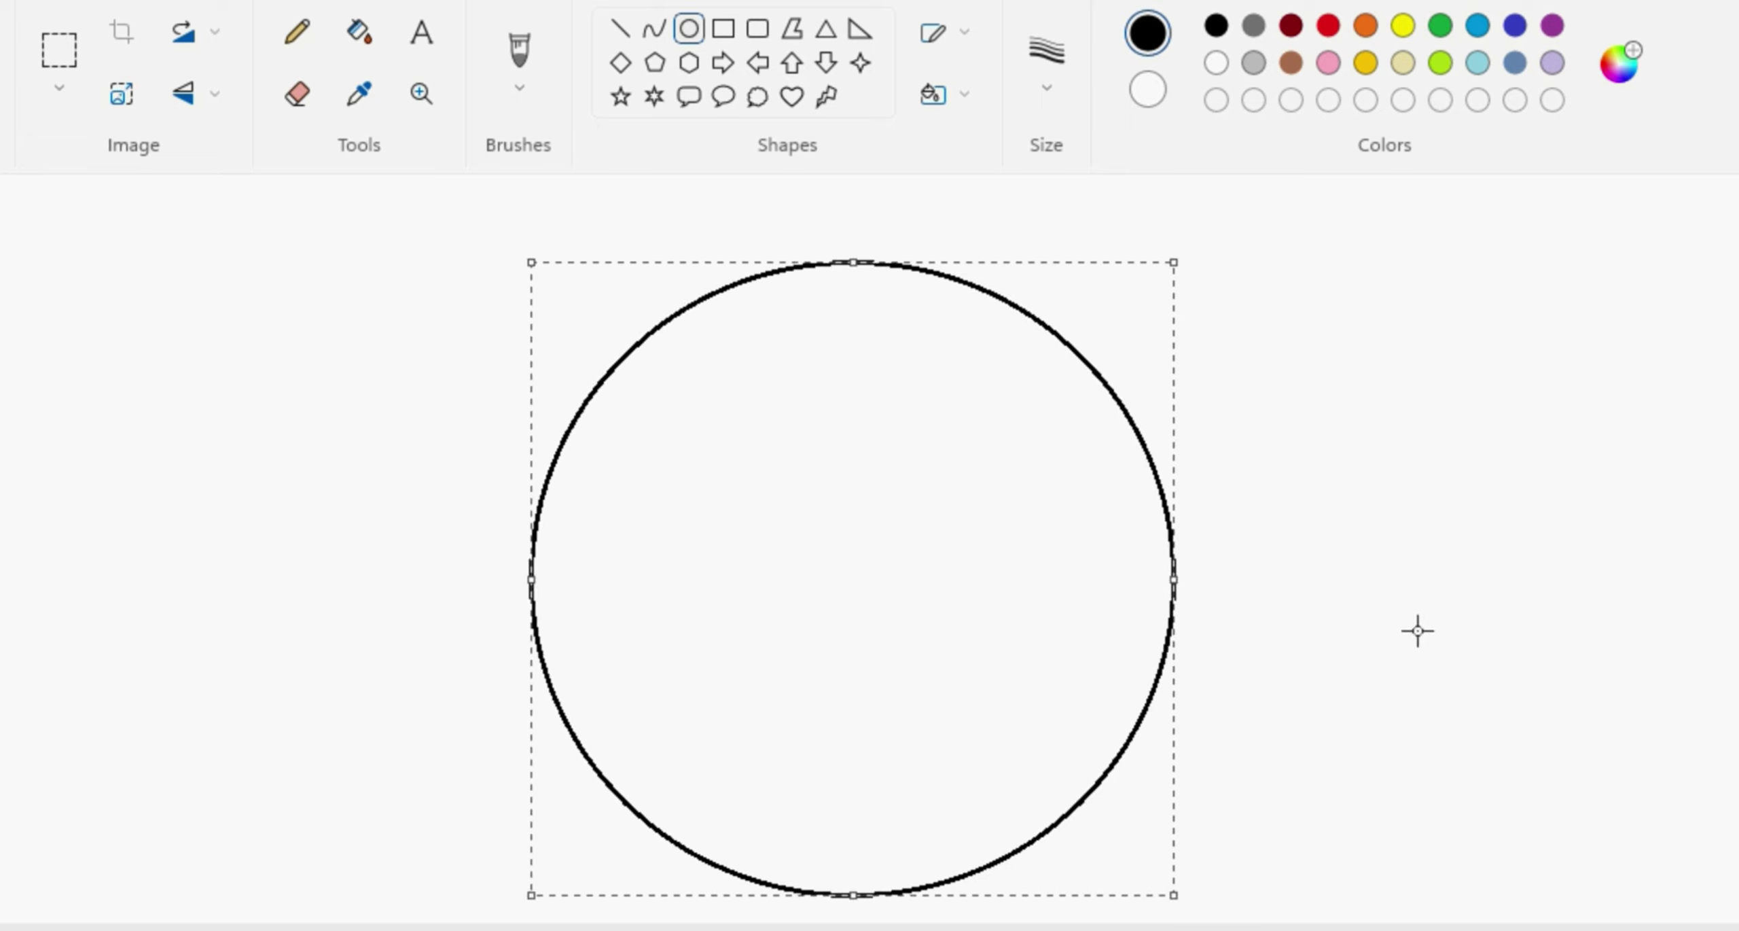
click(1417, 629)
Step: Draw a straight vertical line through the circle's centre, from its uppermost to its lowest point
click(620, 29)
mouse_move(869, 261)
mouse_down()
mouse_move(846, 598)
mouse_move(877, 904)
mouse_move(869, 892)
mouse_up()
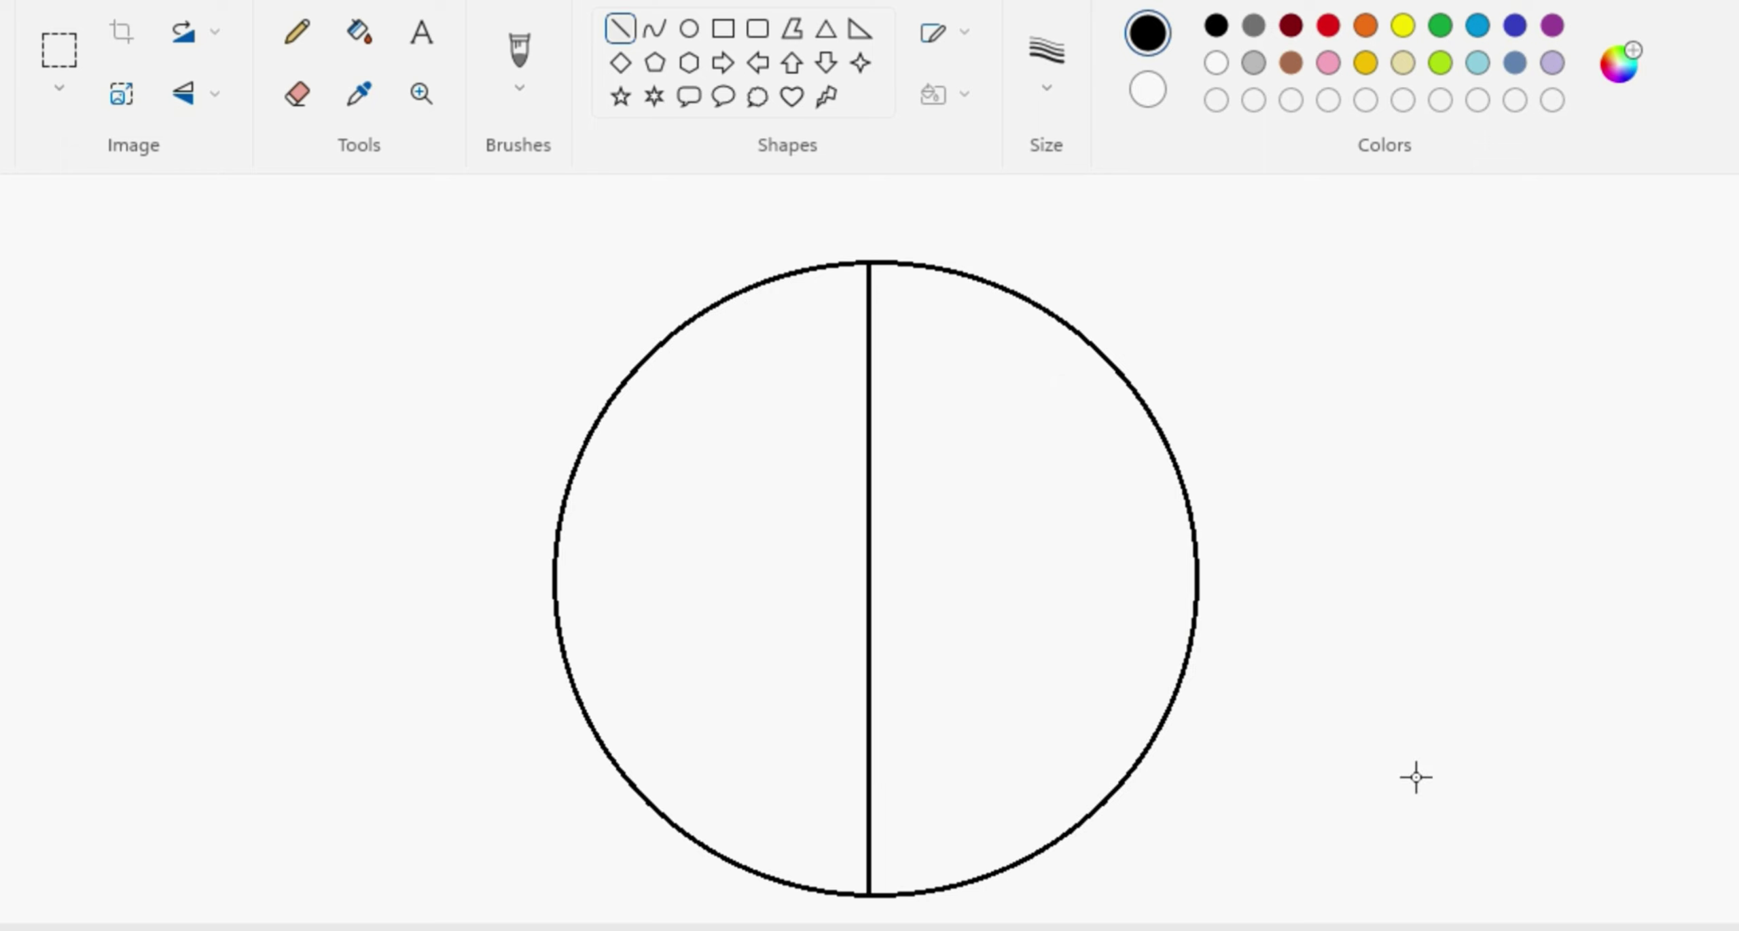
drag(377, 233, 784, 842)
key(ctrl+z)
click(59, 50)
mouse_move(168, 210)
mouse_down()
mouse_move(978, 930)
mouse_move(873, 930)
mouse_up()
mouse_move(816, 857)
mouse_down()
mouse_move(1052, 908)
mouse_move(813, 798)
mouse_up()
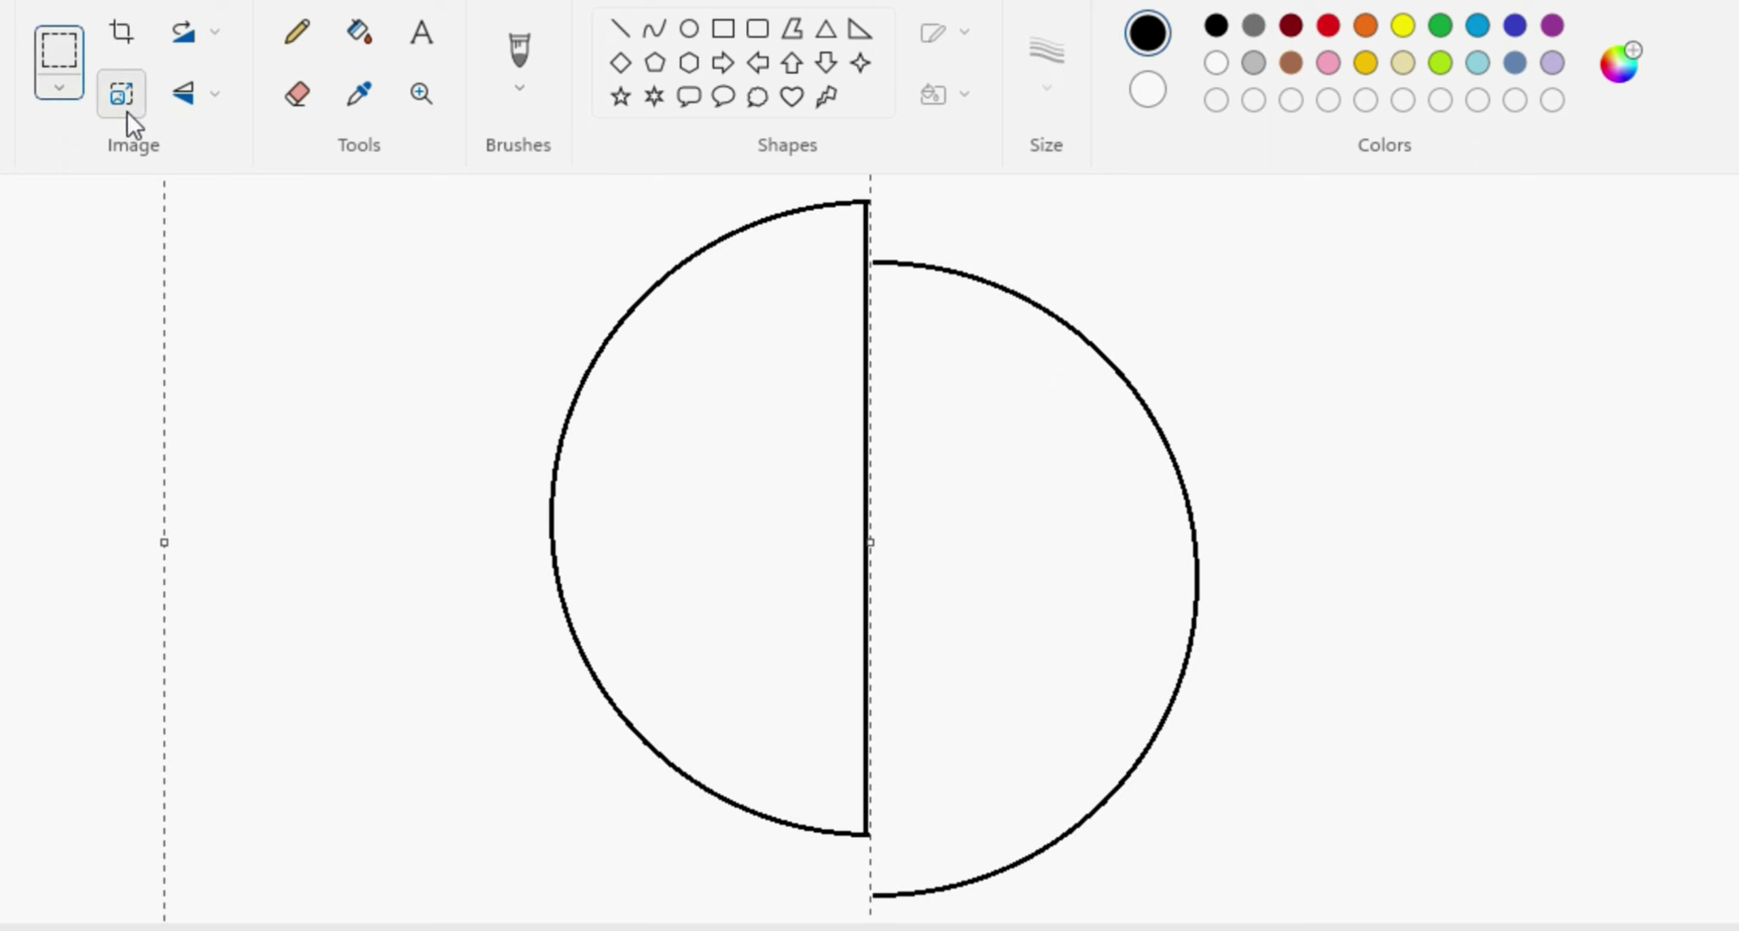
click(196, 93)
click(181, 208)
drag(651, 496, 1365, 559)
key(ctrl+z)
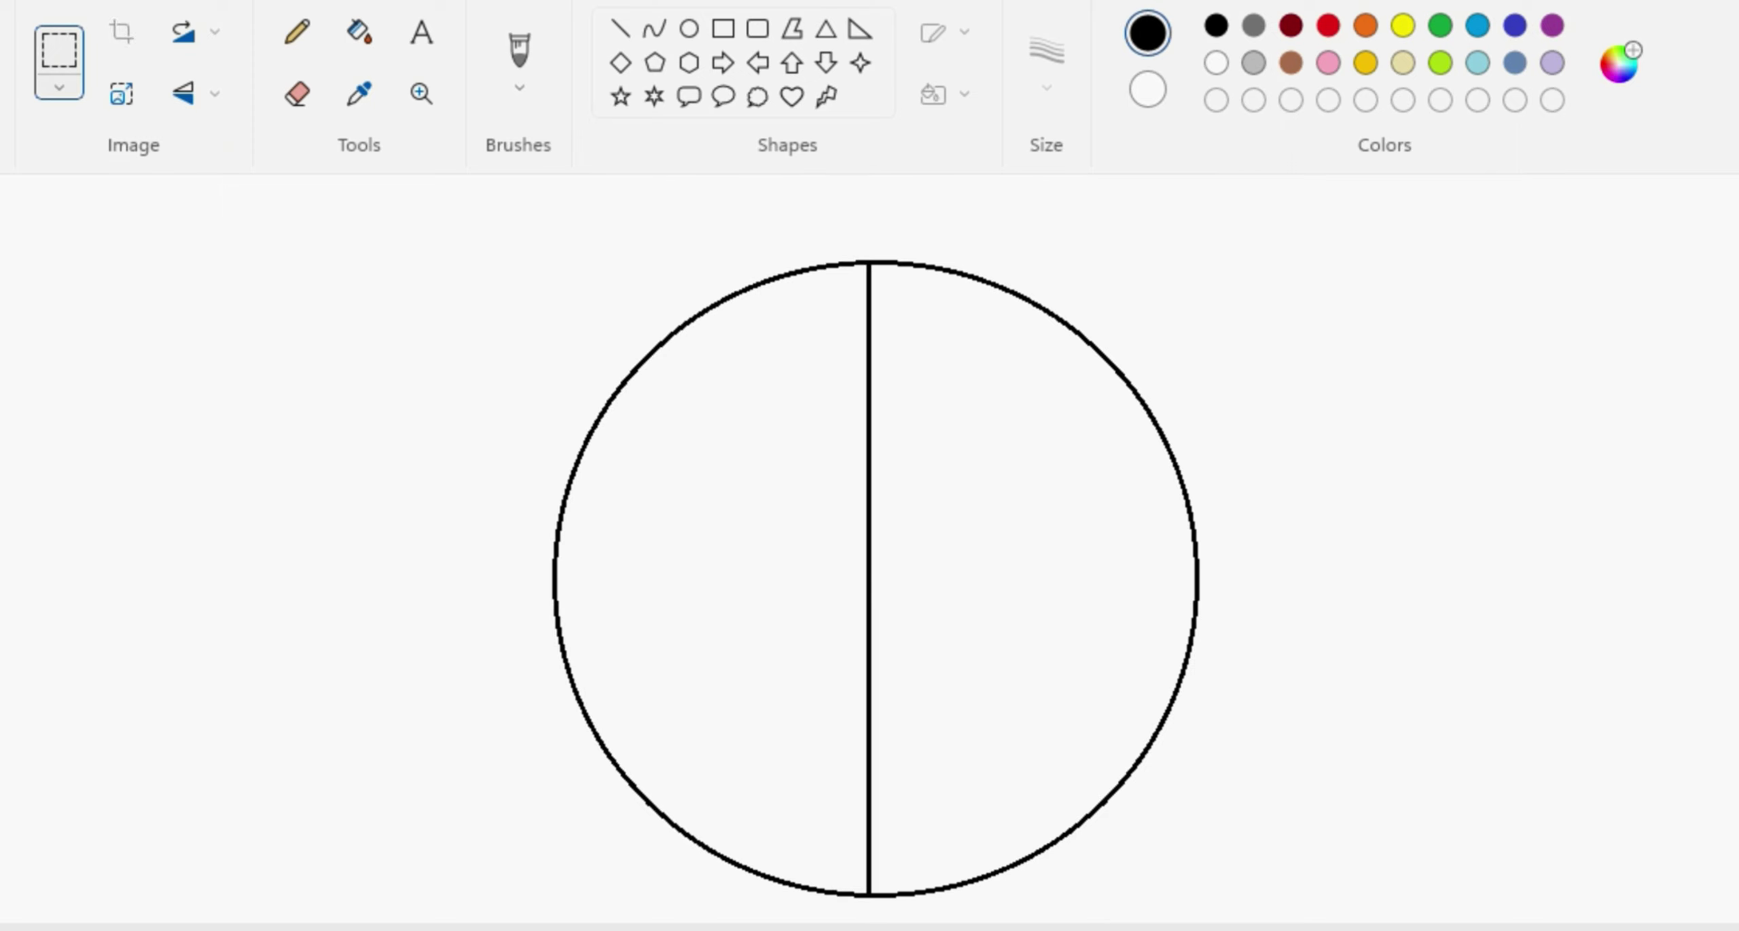
Step: Draw a straight horizontal line across the circle's full width and nudge it up or down to sit near the centre
click(620, 29)
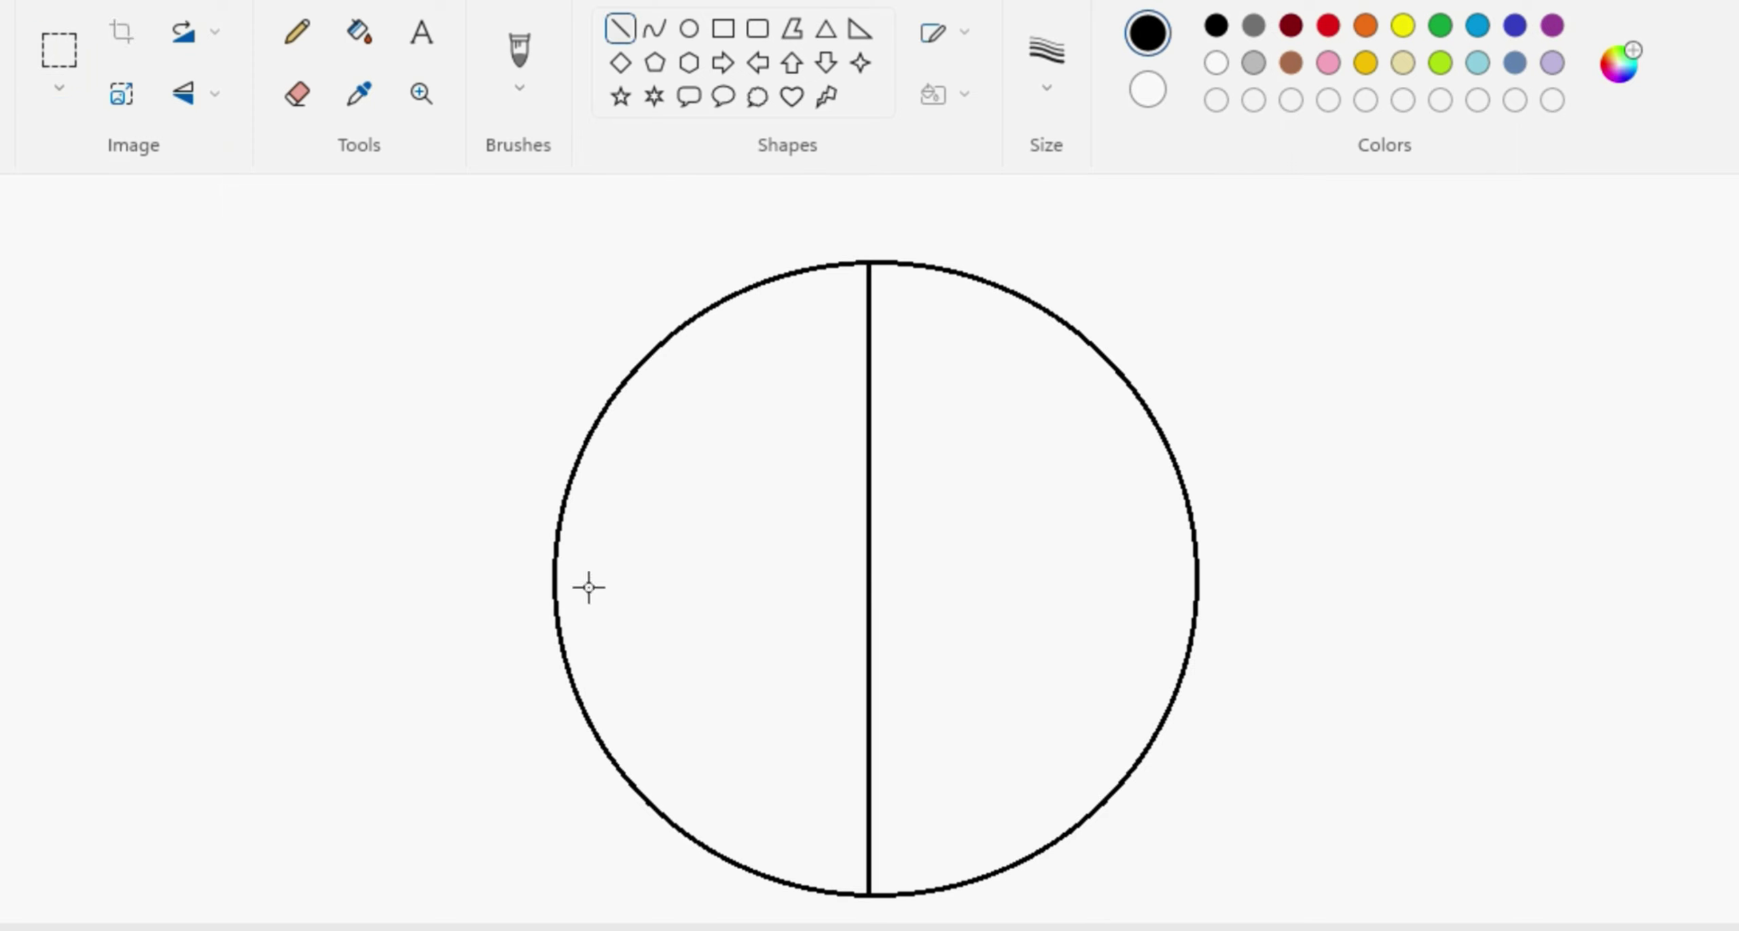
drag(552, 572, 1201, 588)
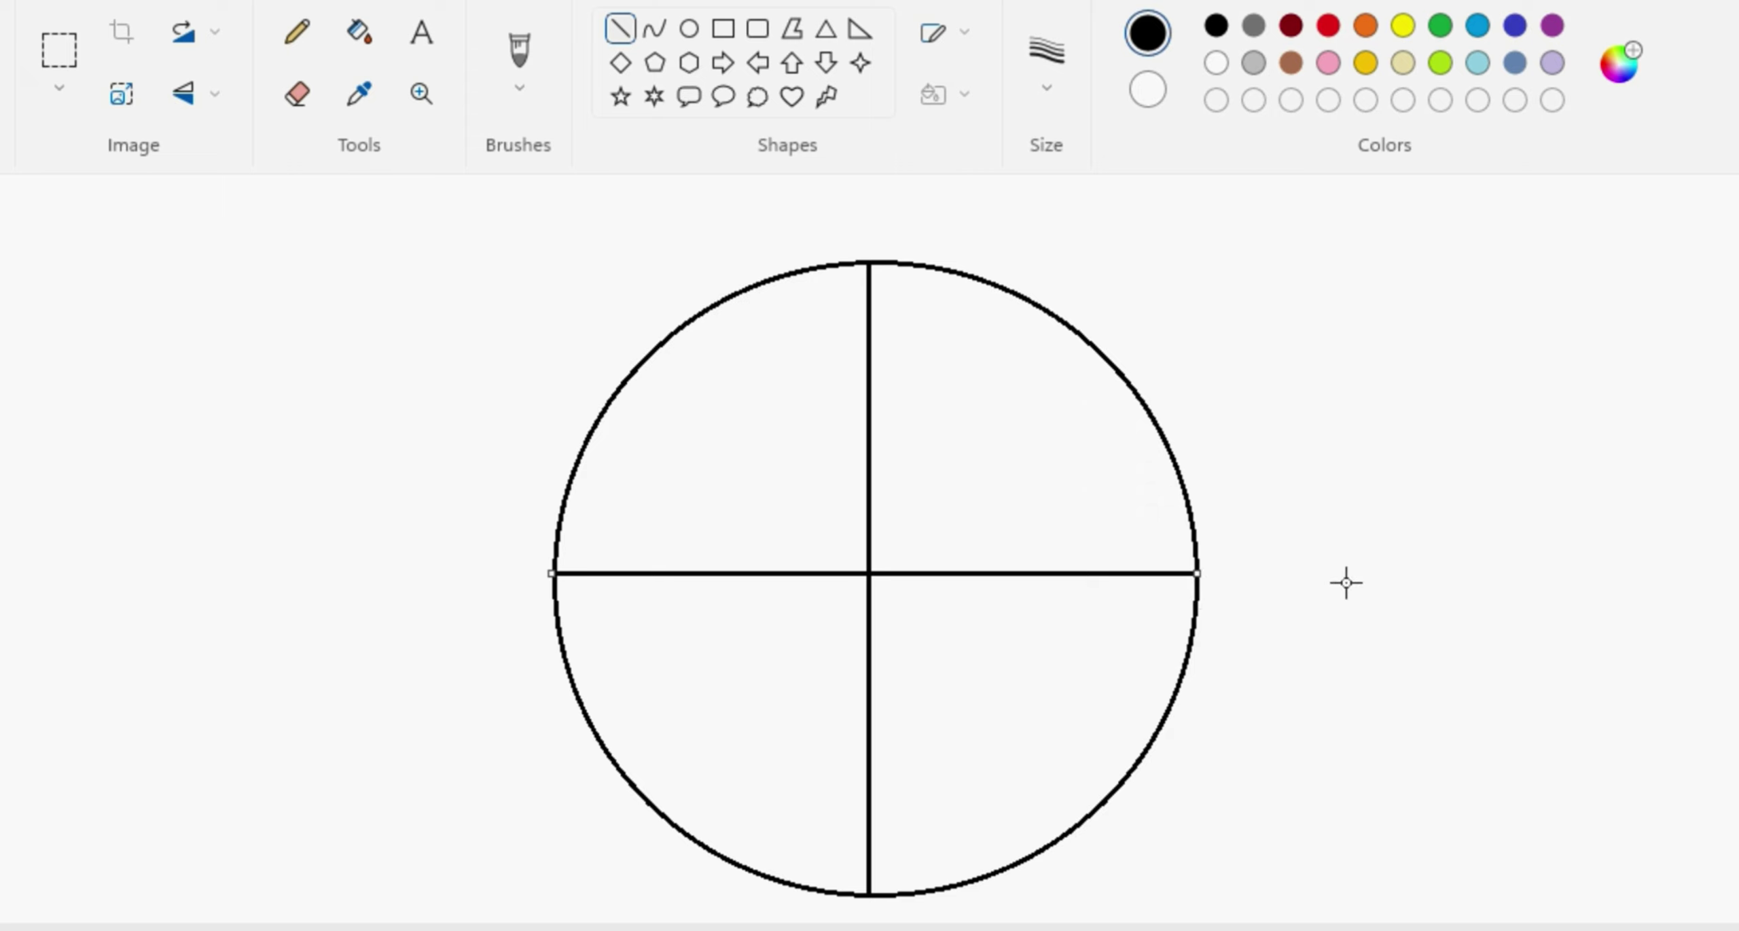
key(Up)
key(Down)
key(Down)
key(Down)
key(Up)
key(Up)
key(Up)
key(Down)
key(Down)
key(Down)
key(Down)
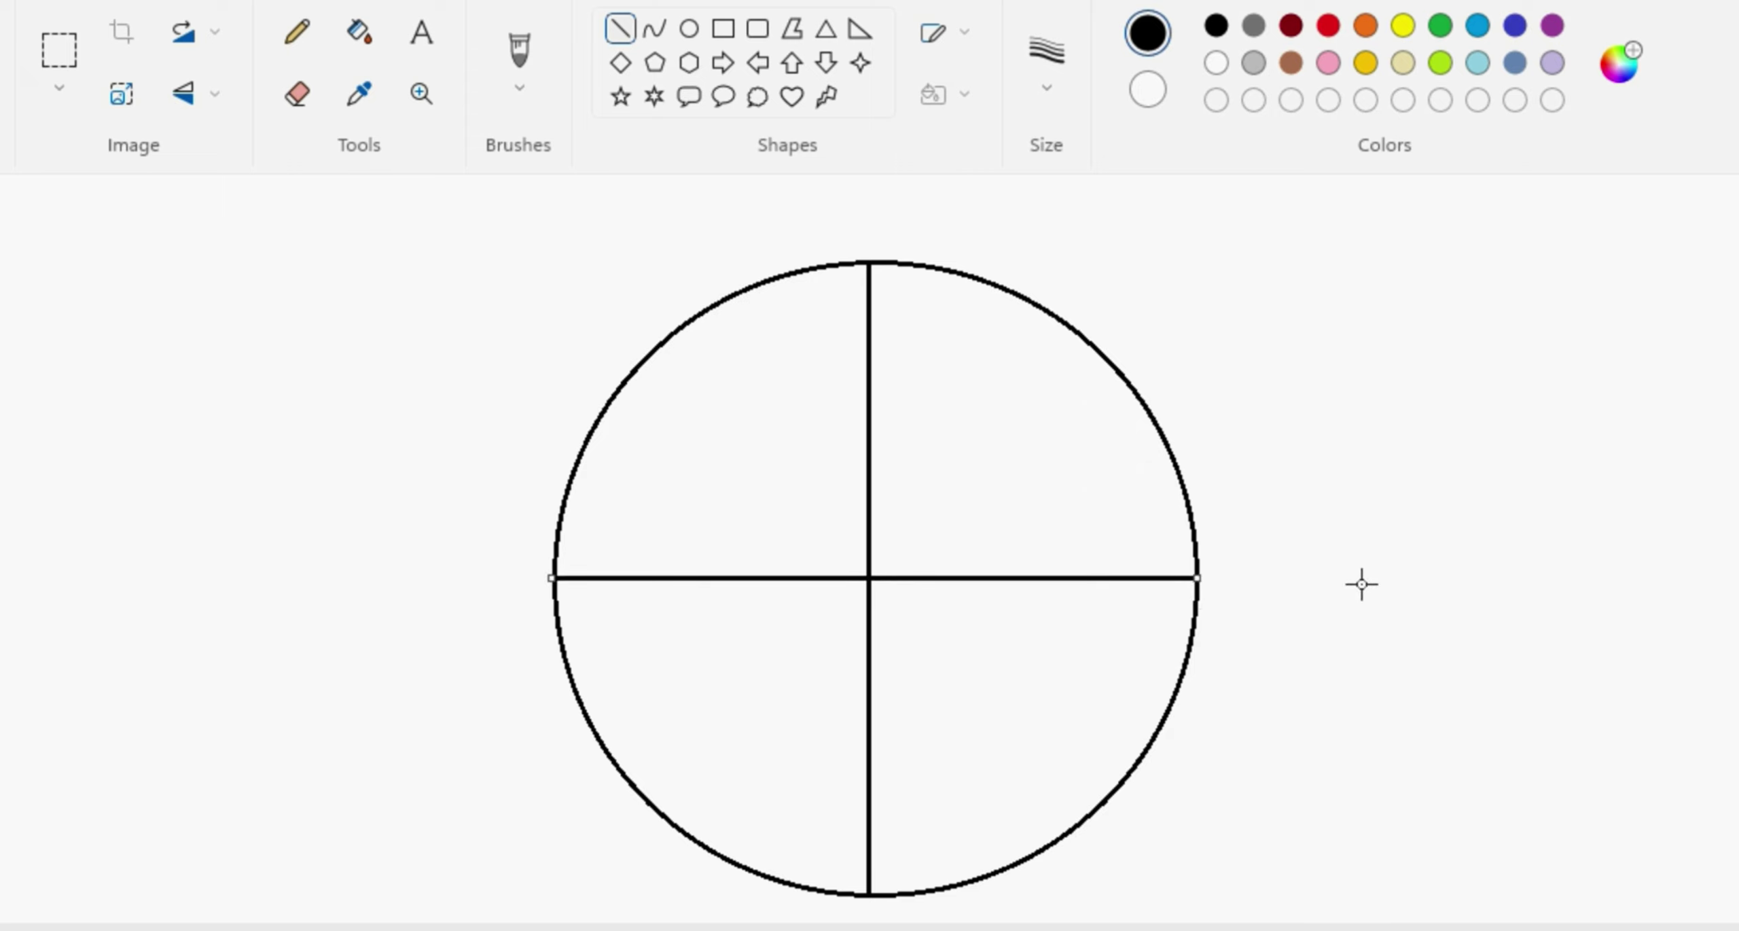
key(Down)
key(Down)
key(Up)
key(Up)
key(Up)
key(Up)
key(Up)
key(Up)
click(1361, 584)
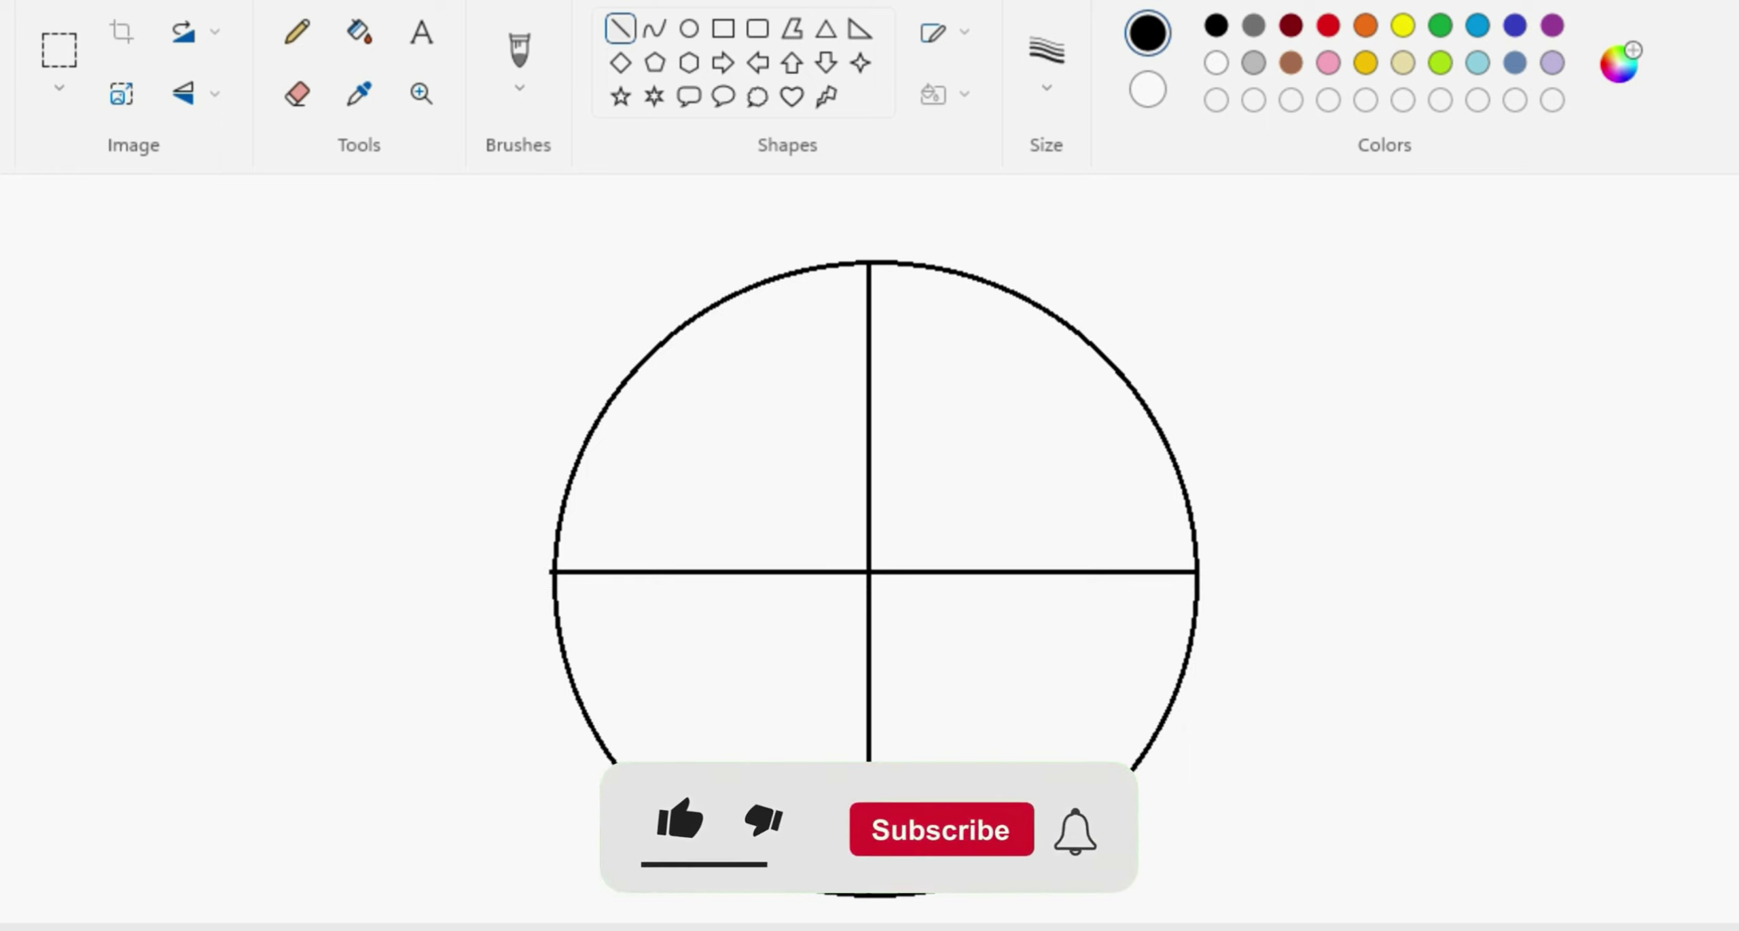
Step: Draw a circle outline about half the large circle's size and move it onto the vertical line in the upper half
drag(366, 262, 586, 403)
key(ctrl+z)
click(689, 29)
mouse_move(287, 306)
mouse_down()
mouse_move(630, 686)
mouse_move(639, 669)
mouse_up()
key(Right)
key(Right)
key(Right)
key(Right)
key(Right)
key(Right)
key(Right)
key(Right)
key(Right)
key(Right)
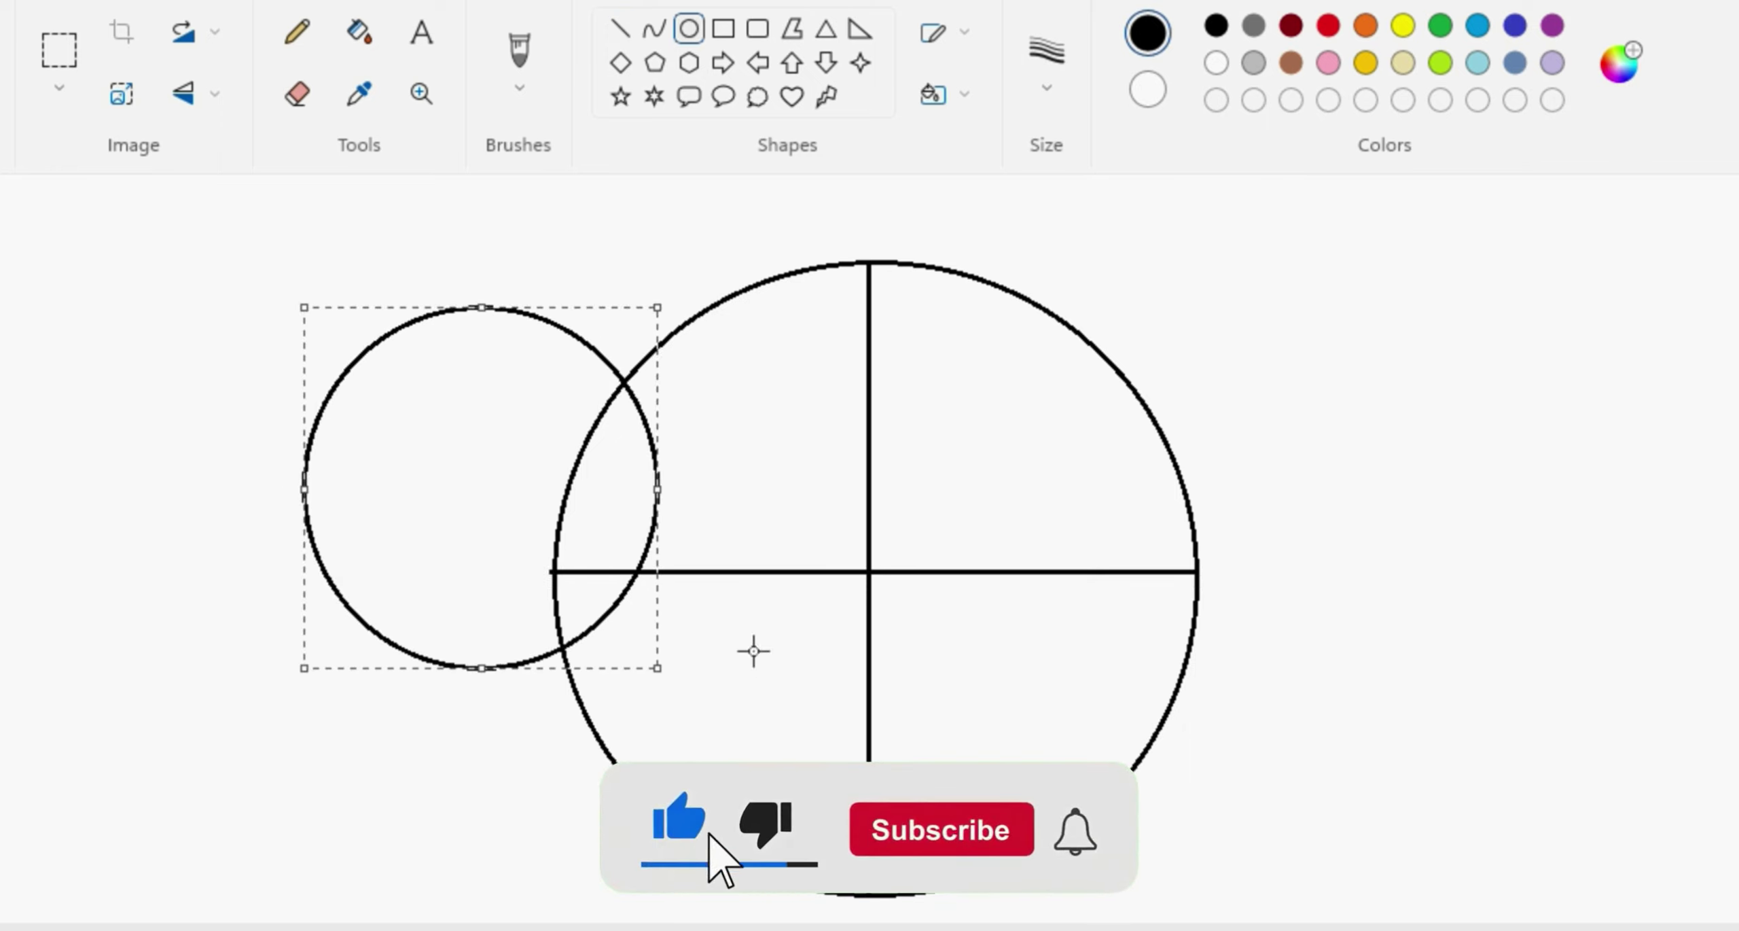
key(Right)
key(Right)
key(Right)
key(Right)
key(Right)
key(Right)
key(Right)
key(Right)
key(Right)
key(Right)
key(Right)
key(Right)
key(Right)
key(Right)
key(Right)
key(Right)
key(Right)
key(Right)
key(Right)
key(Right)
key(Up)
key(Up)
key(Up)
key(Up)
key(Up)
key(Up)
key(Up)
key(Up)
key(Down)
key(Down)
key(Down)
key(Down)
key(Down)
Step: Resize and centre the small circle so it fits between the top of the large circle and the horizontal line
drag(872, 656, 872, 557)
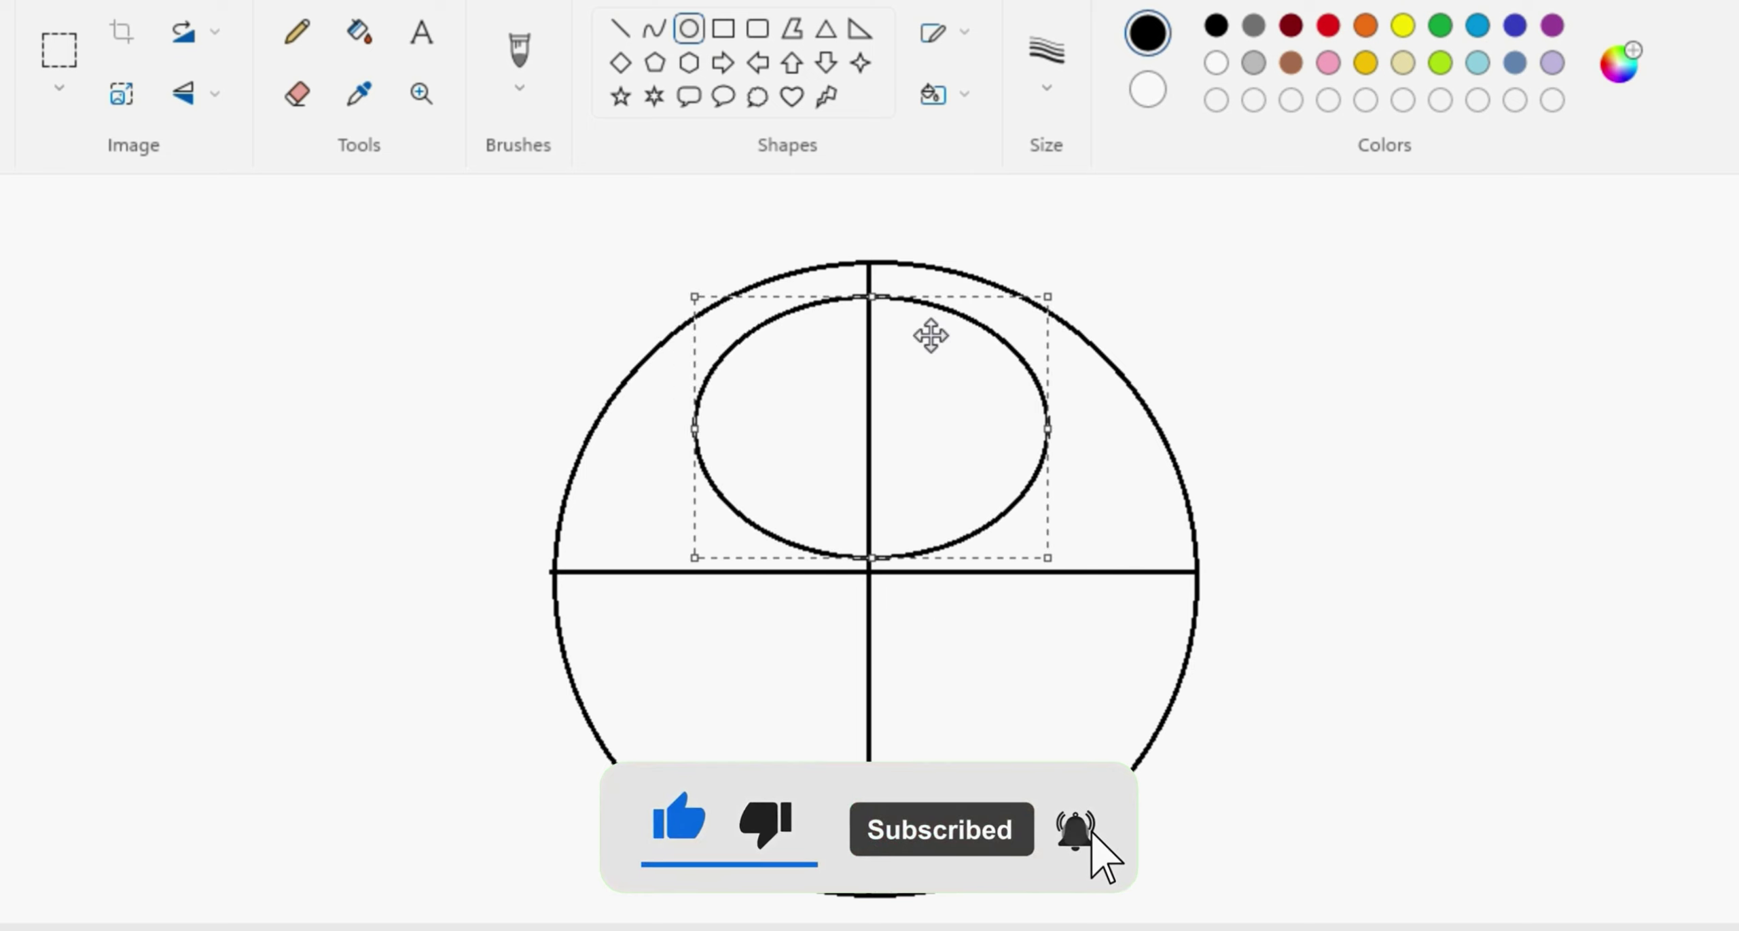
drag(931, 335, 956, 320)
drag(1072, 413, 1009, 450)
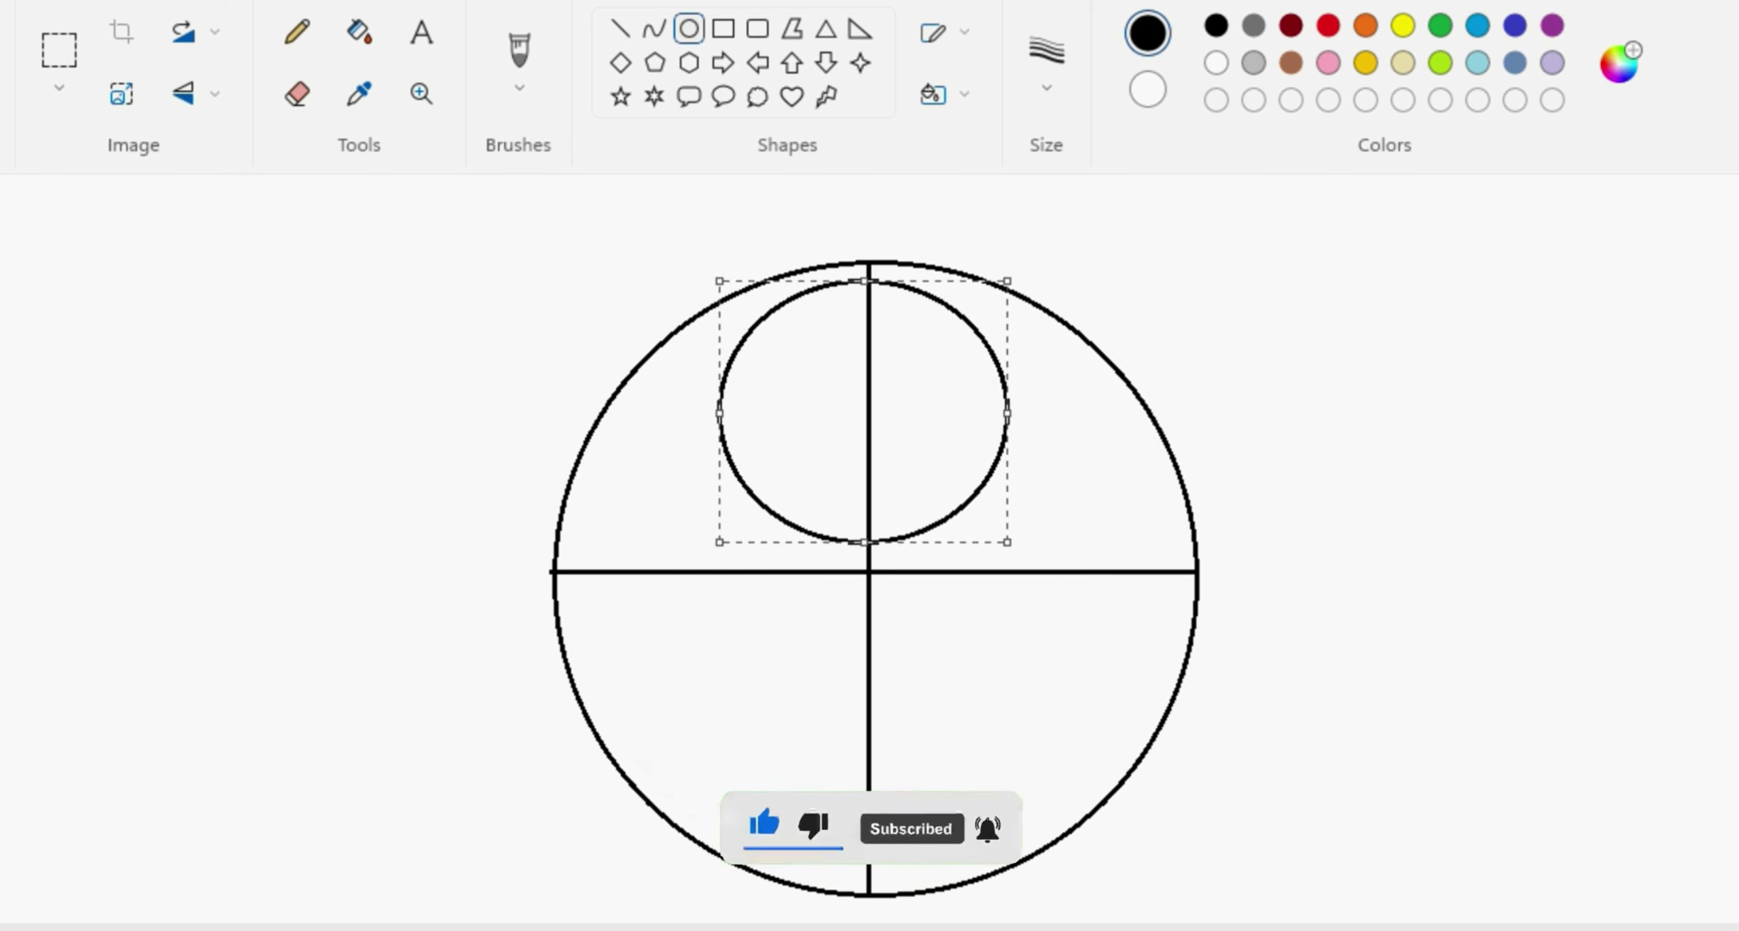
drag(859, 305, 881, 279)
drag(860, 371, 866, 369)
key(Right)
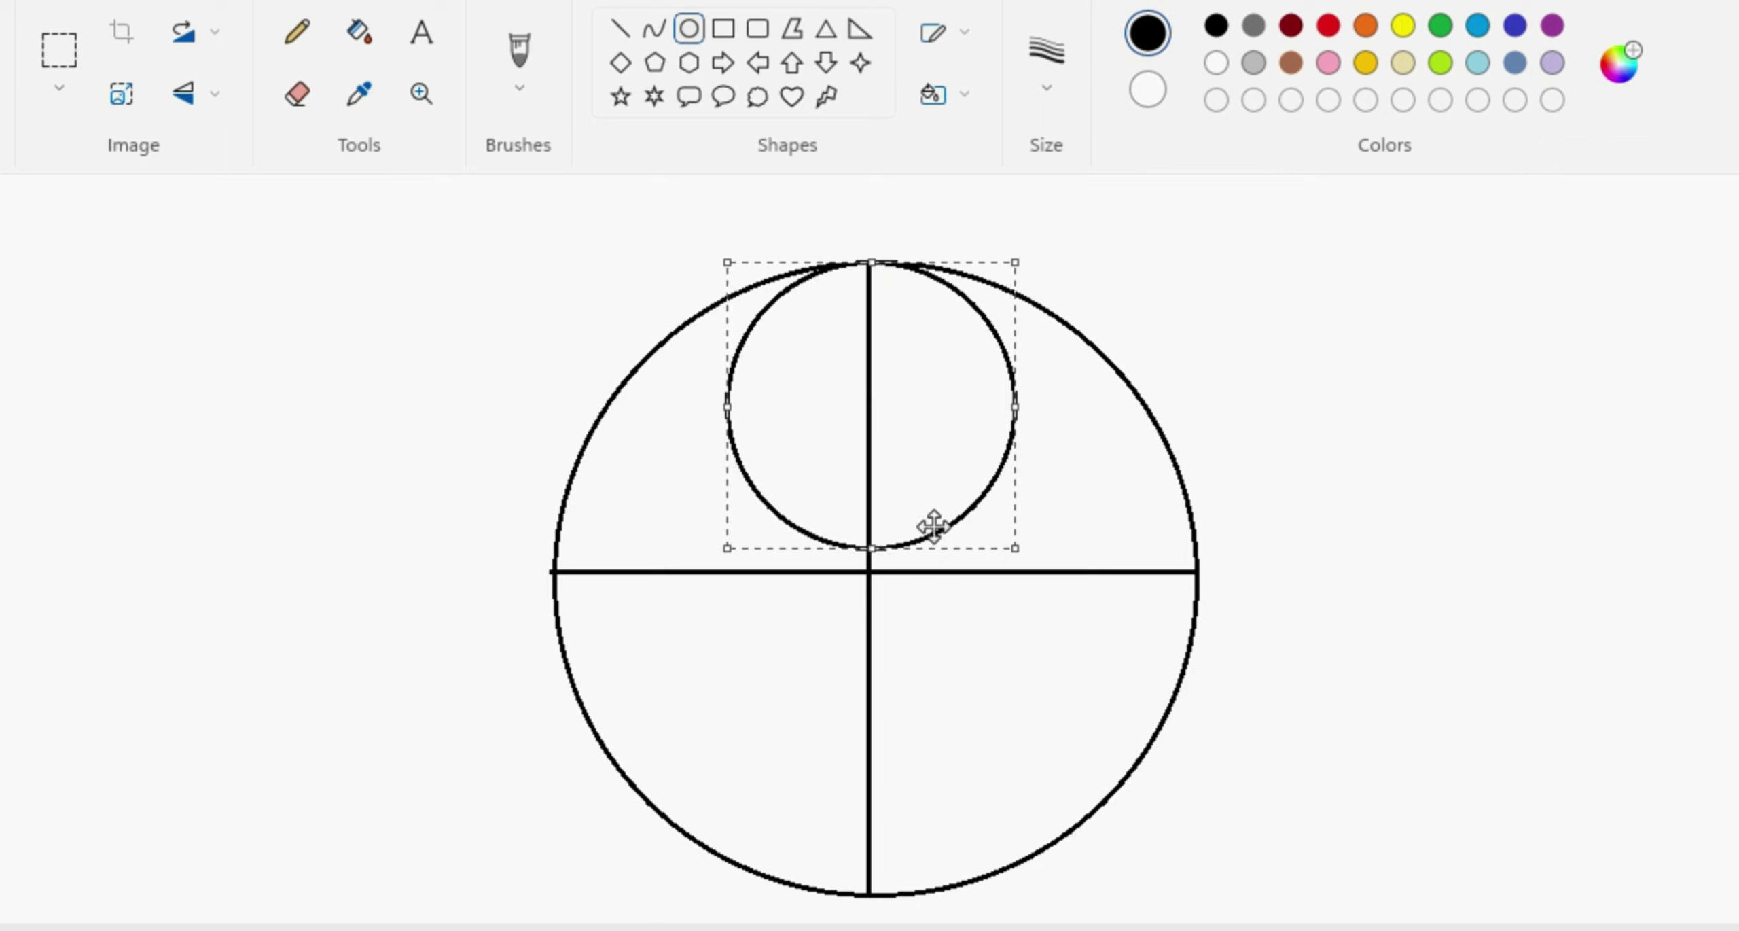
drag(871, 562, 871, 575)
drag(1034, 428, 1010, 454)
drag(870, 562, 870, 566)
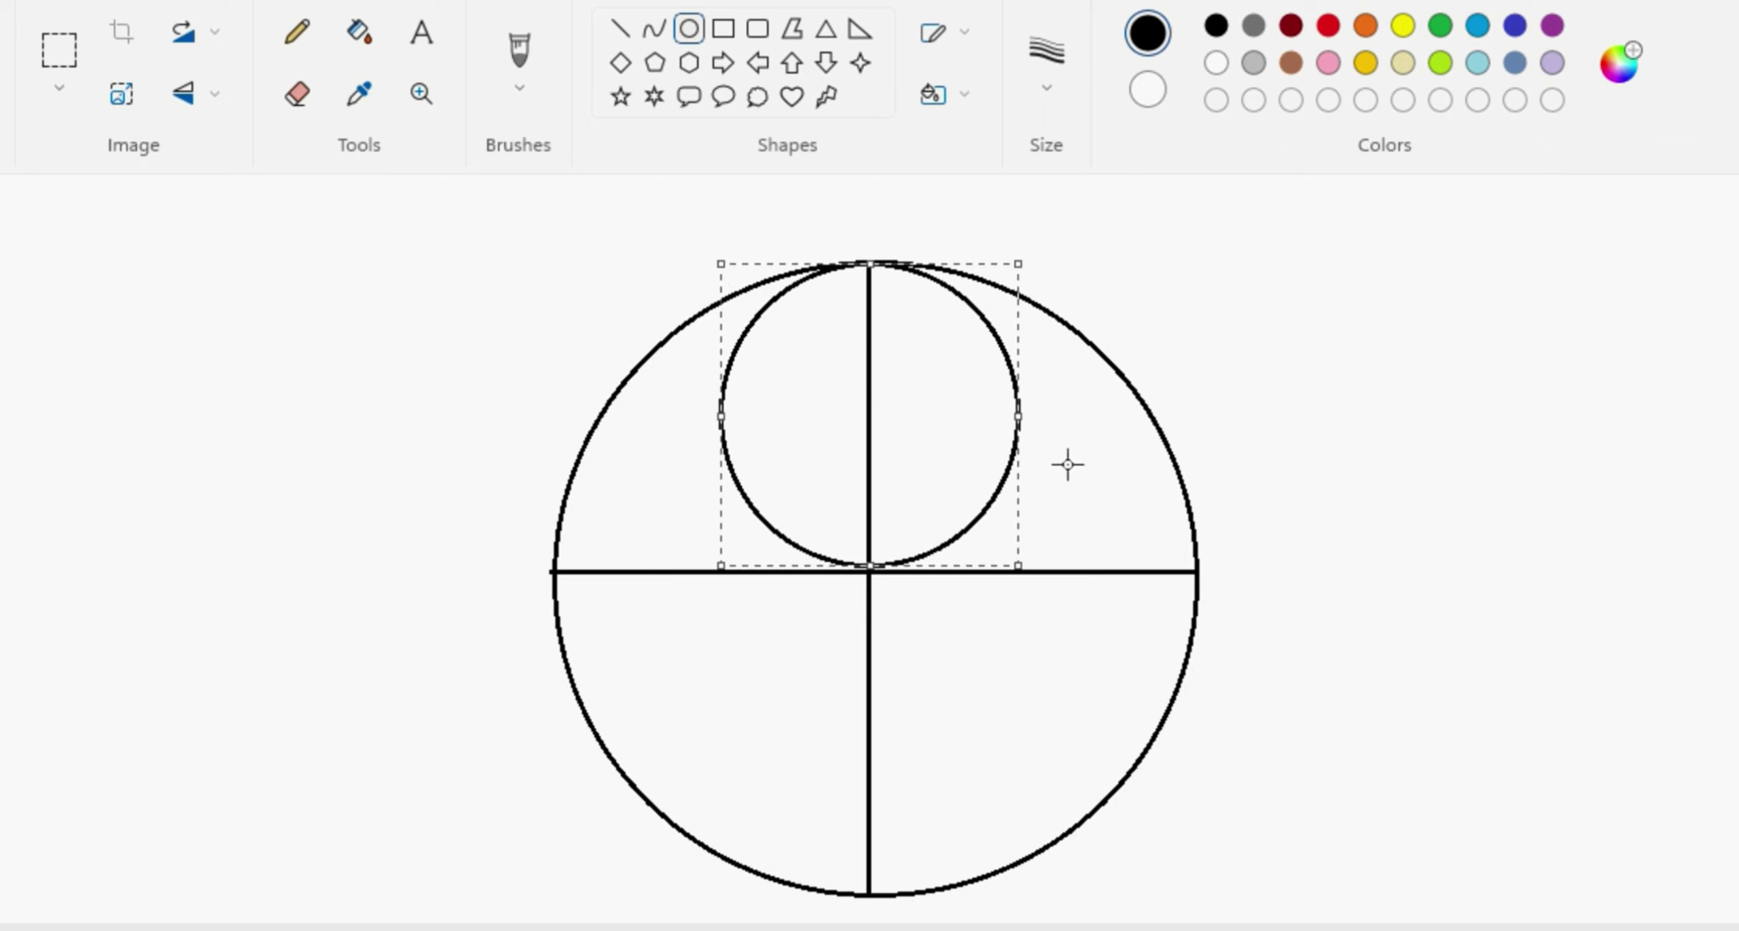
Step: Move the small circle to the blank area right of the large circle and enclose it in a rectangular selection
drag(845, 439, 1501, 455)
click(1405, 233)
click(57, 48)
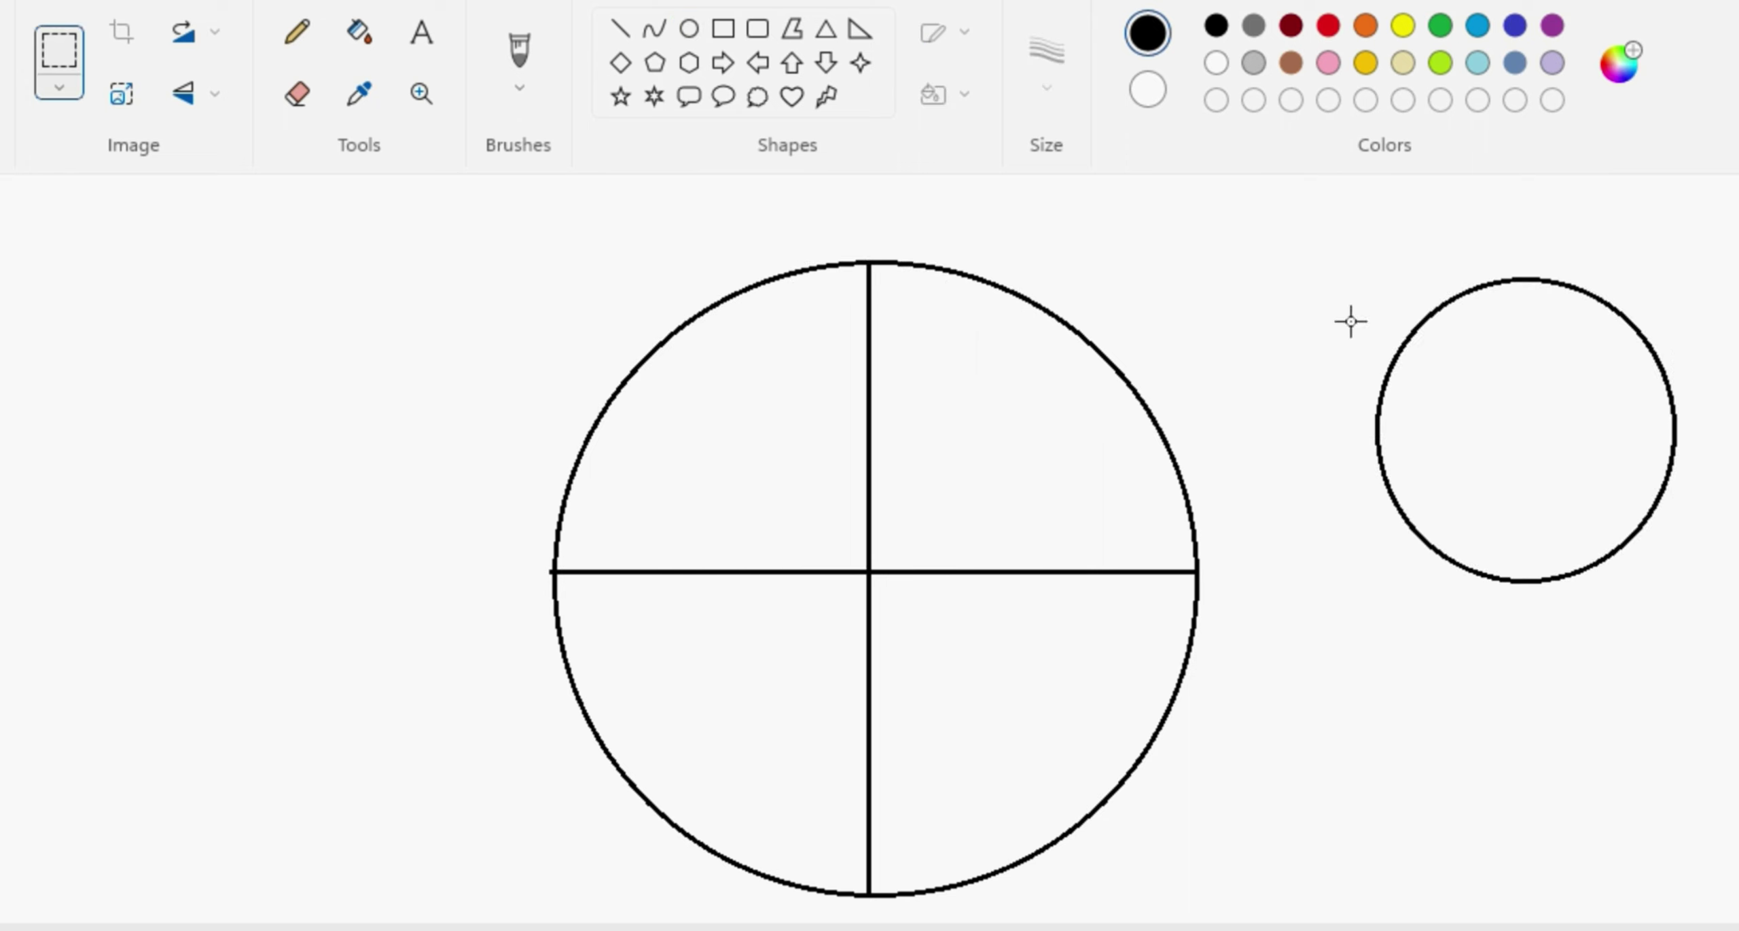
drag(1364, 272, 1721, 614)
Step: Move the selected small circle back into the large circle's upper half and nudge it towards the vertical line
drag(1614, 400, 967, 400)
key(Up)
key(Up)
key(Up)
key(Up)
key(Up)
key(Up)
key(Up)
key(Up)
key(Up)
key(Up)
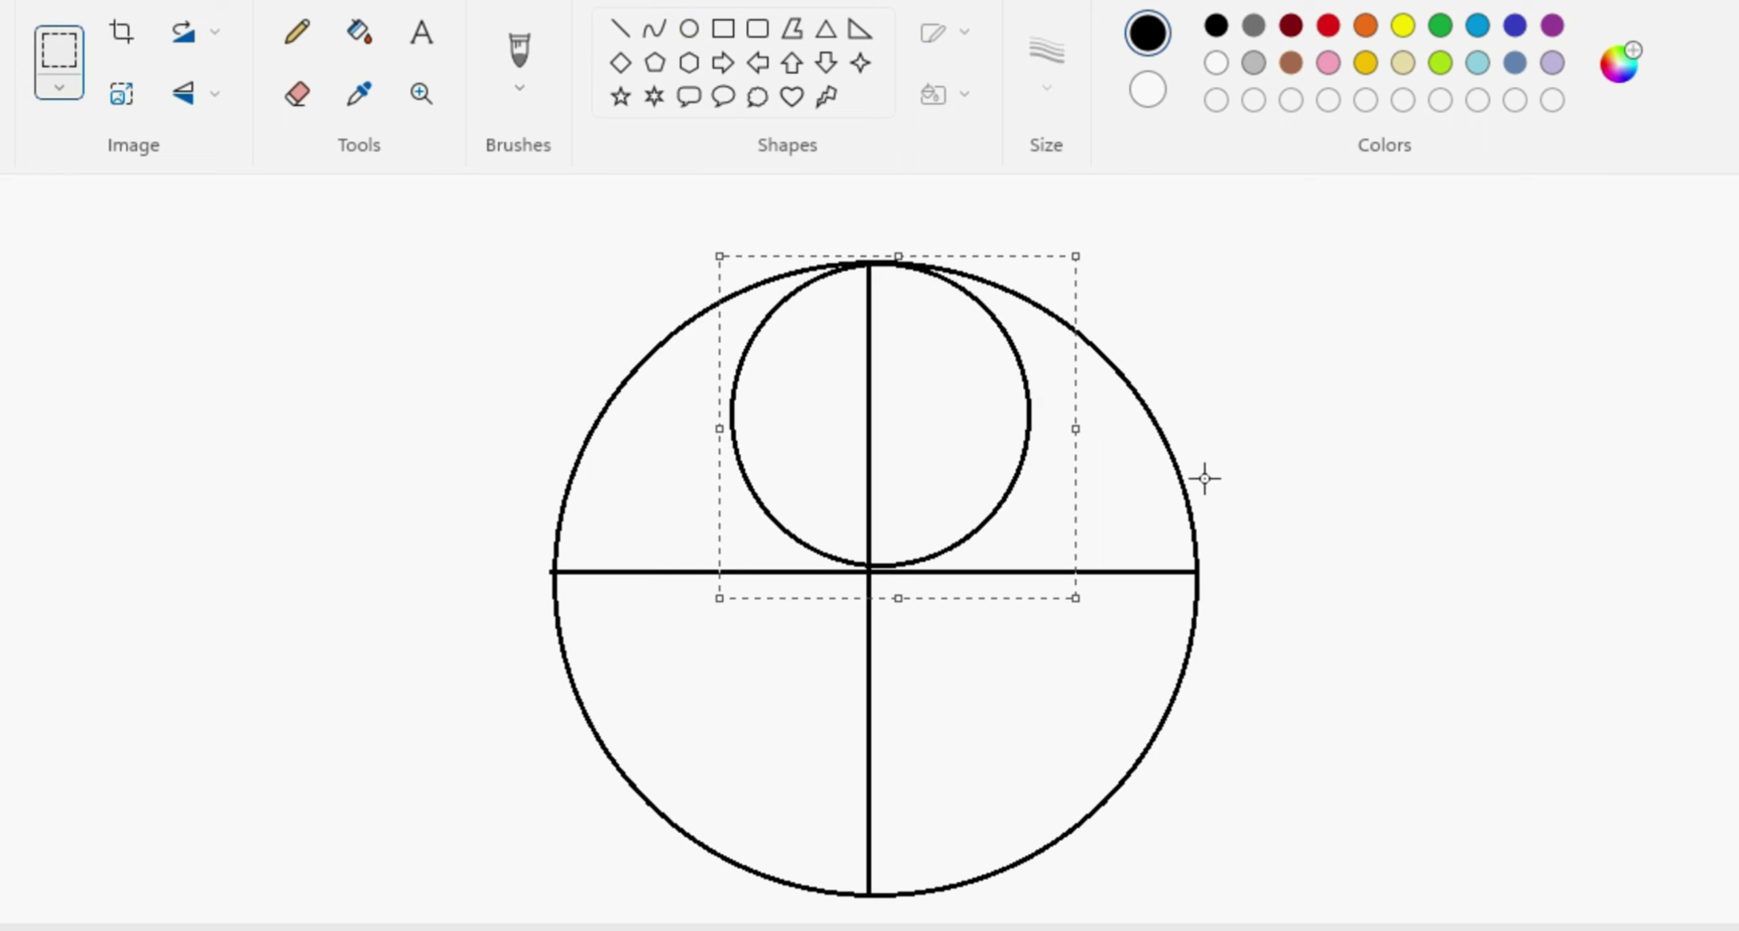
key(Left)
key(Left)
key(Left)
key(Left)
key(Left)
key(Left)
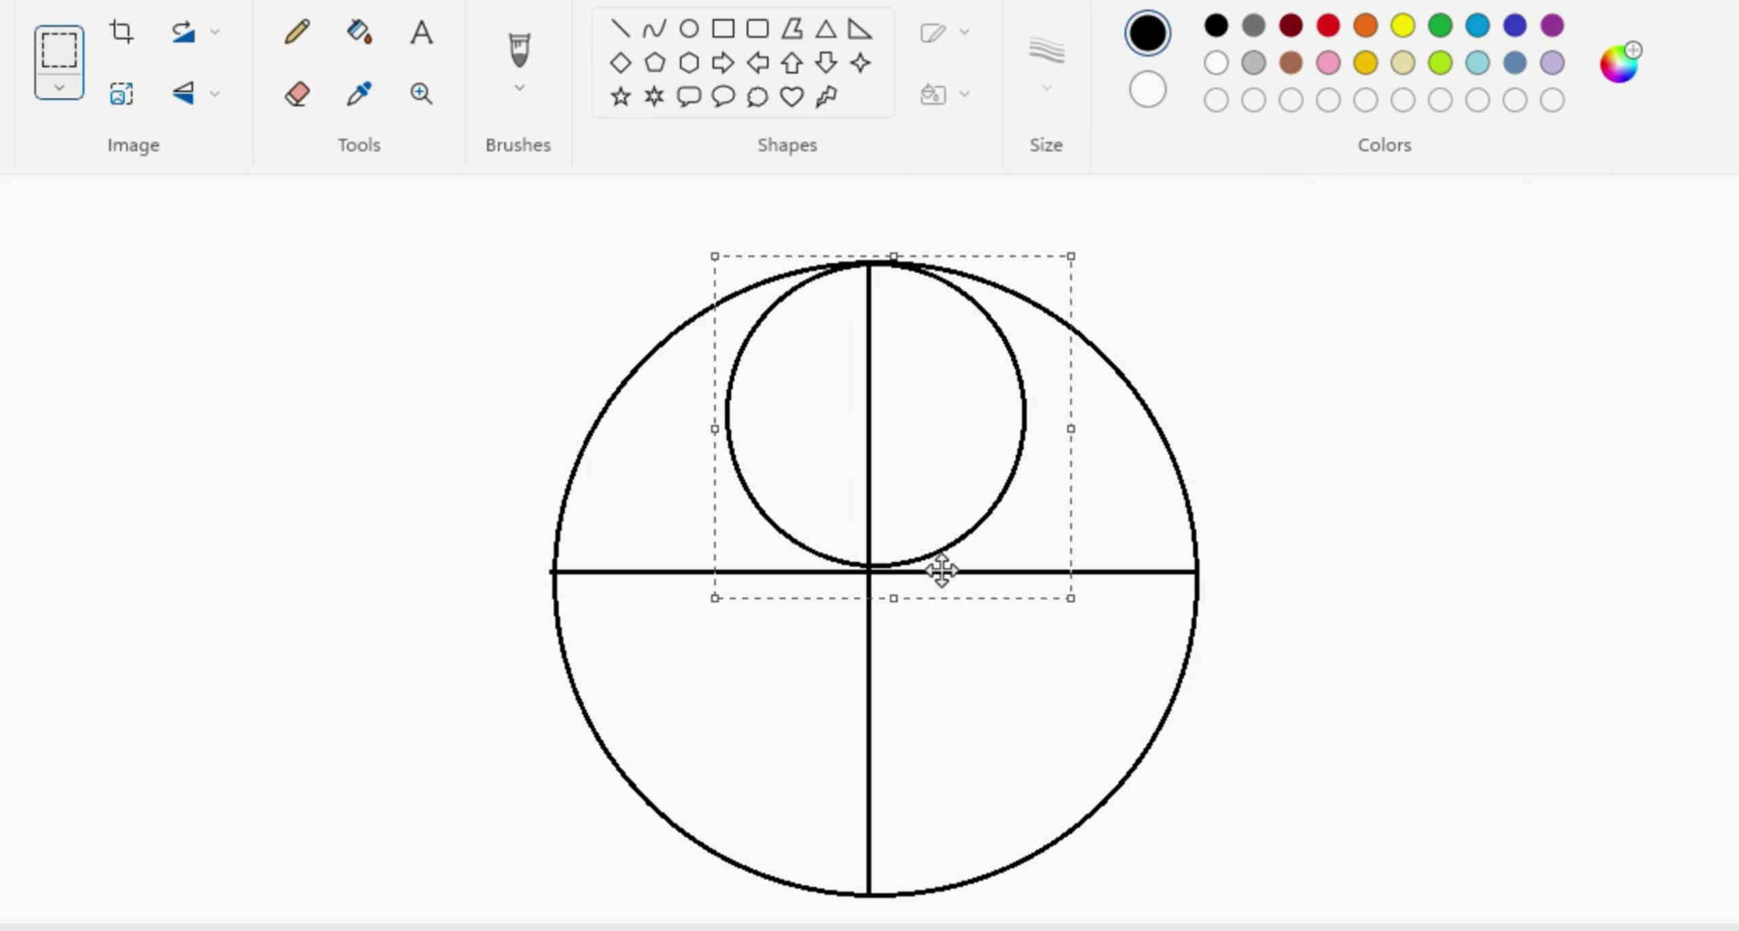
Step: Deselect the small circle and paste a copy of it onto the canvas
click(1460, 349)
key(ctrl+v)
drag(102, 450, 894, 469)
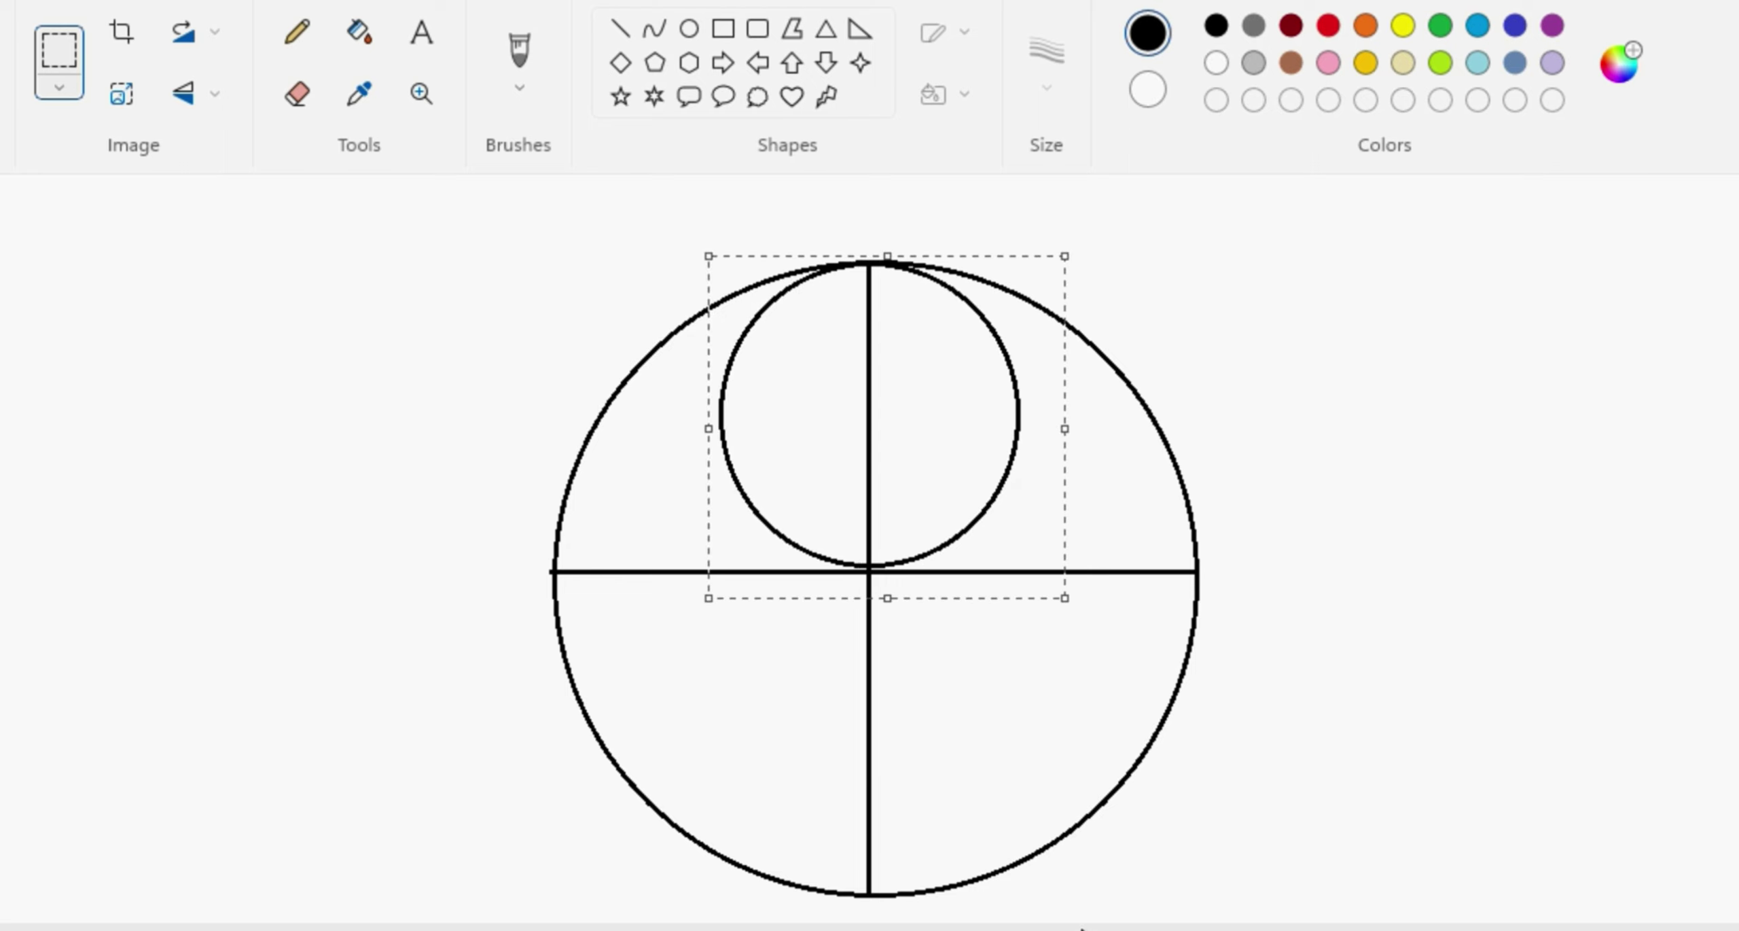
key(Down)
key(Down)
key(Down)
key(Down)
key(Down)
key(Down)
key(Down)
key(Down)
key(Down)
key(Down)
key(Down)
key(Down)
key(Down)
key(Down)
key(Down)
key(Down)
key(Down)
key(Down)
key(Down)
key(Down)
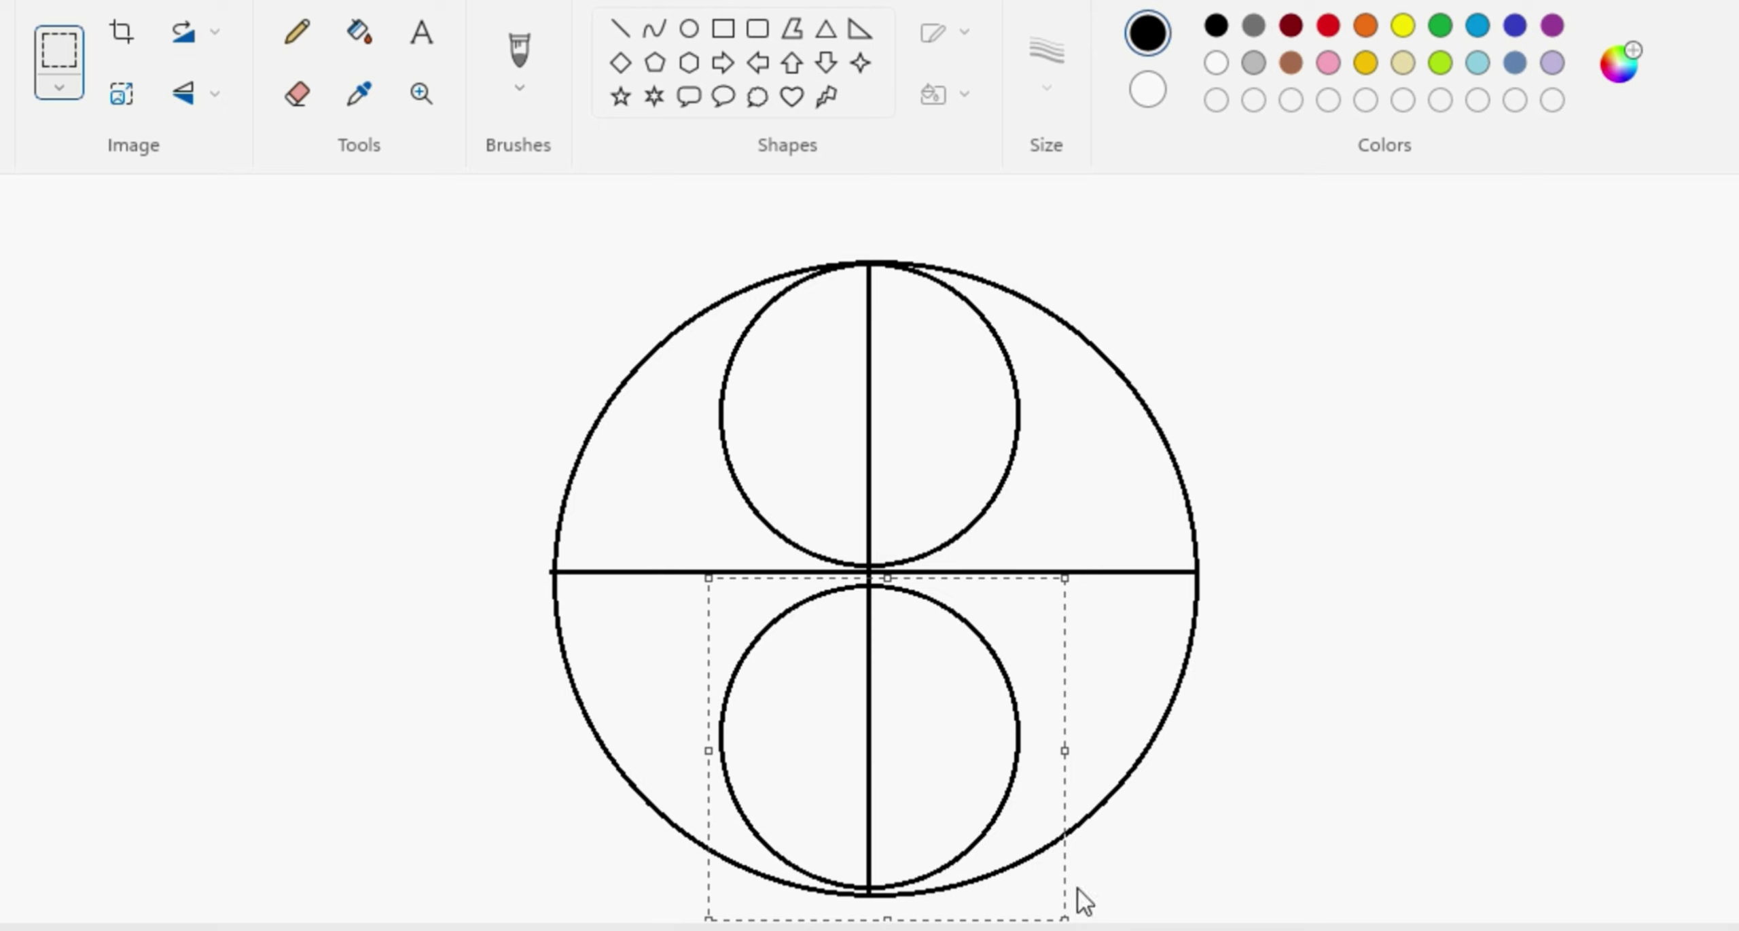
drag(887, 578, 899, 604)
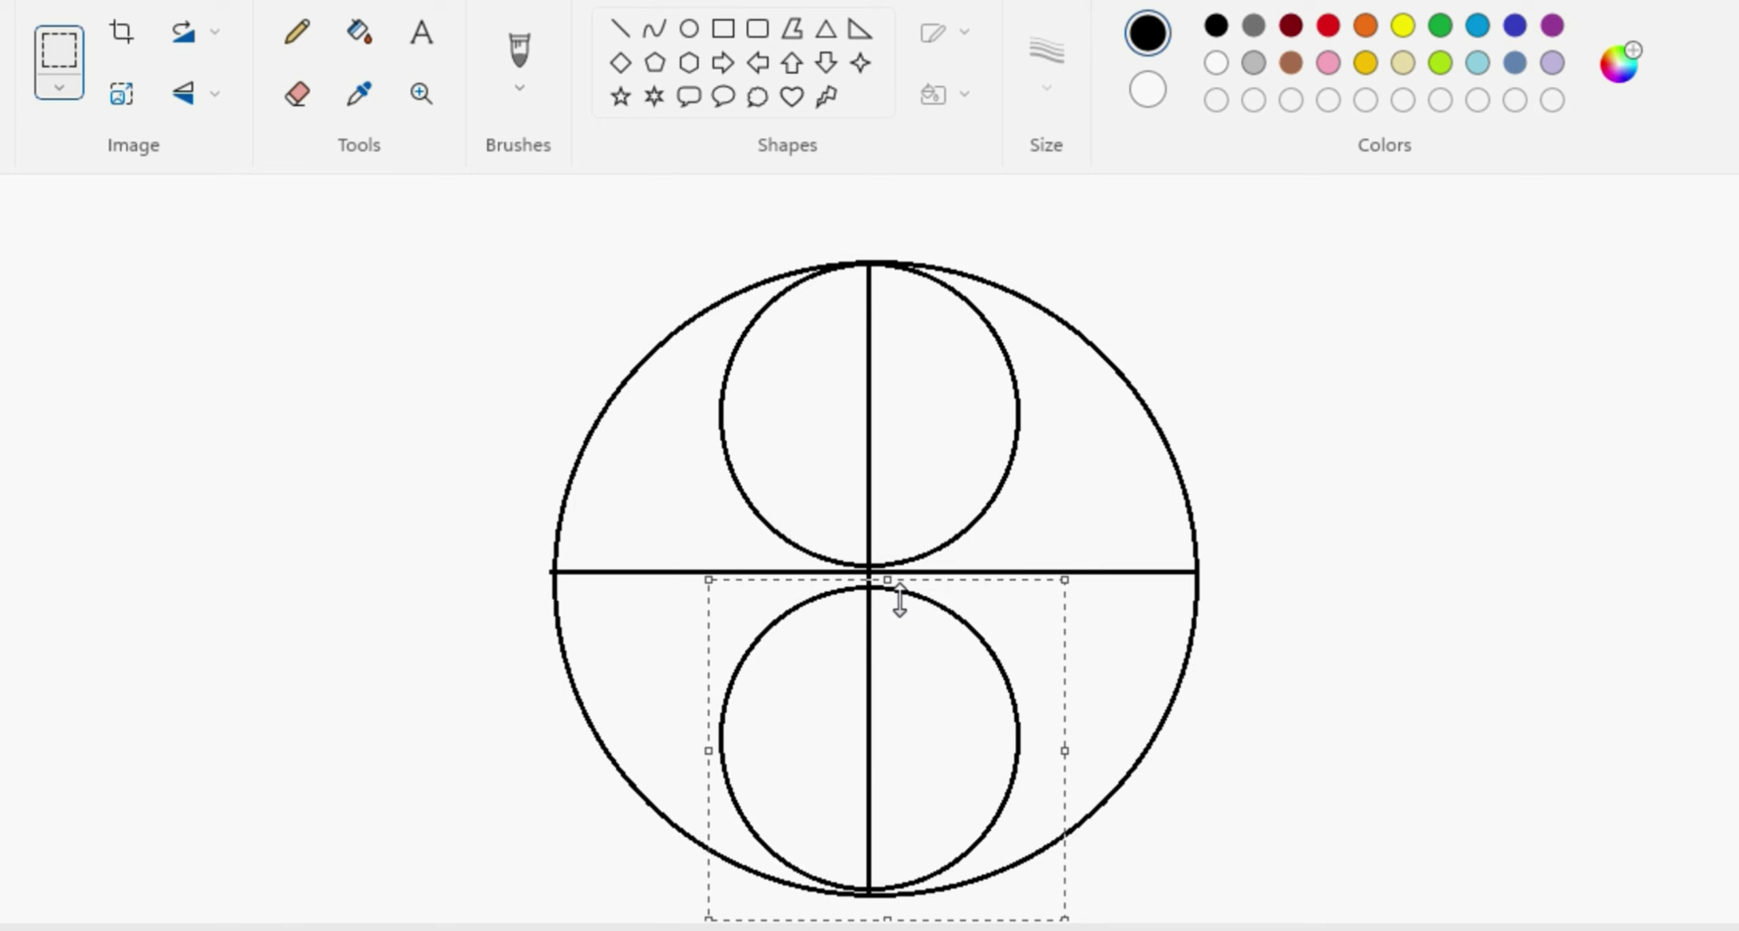
key(ctrl+z)
Step: Place the pasted small circle in the lower half, enlarge it slightly to fit, and centre it on the vertical line
drag(108, 380, 911, 763)
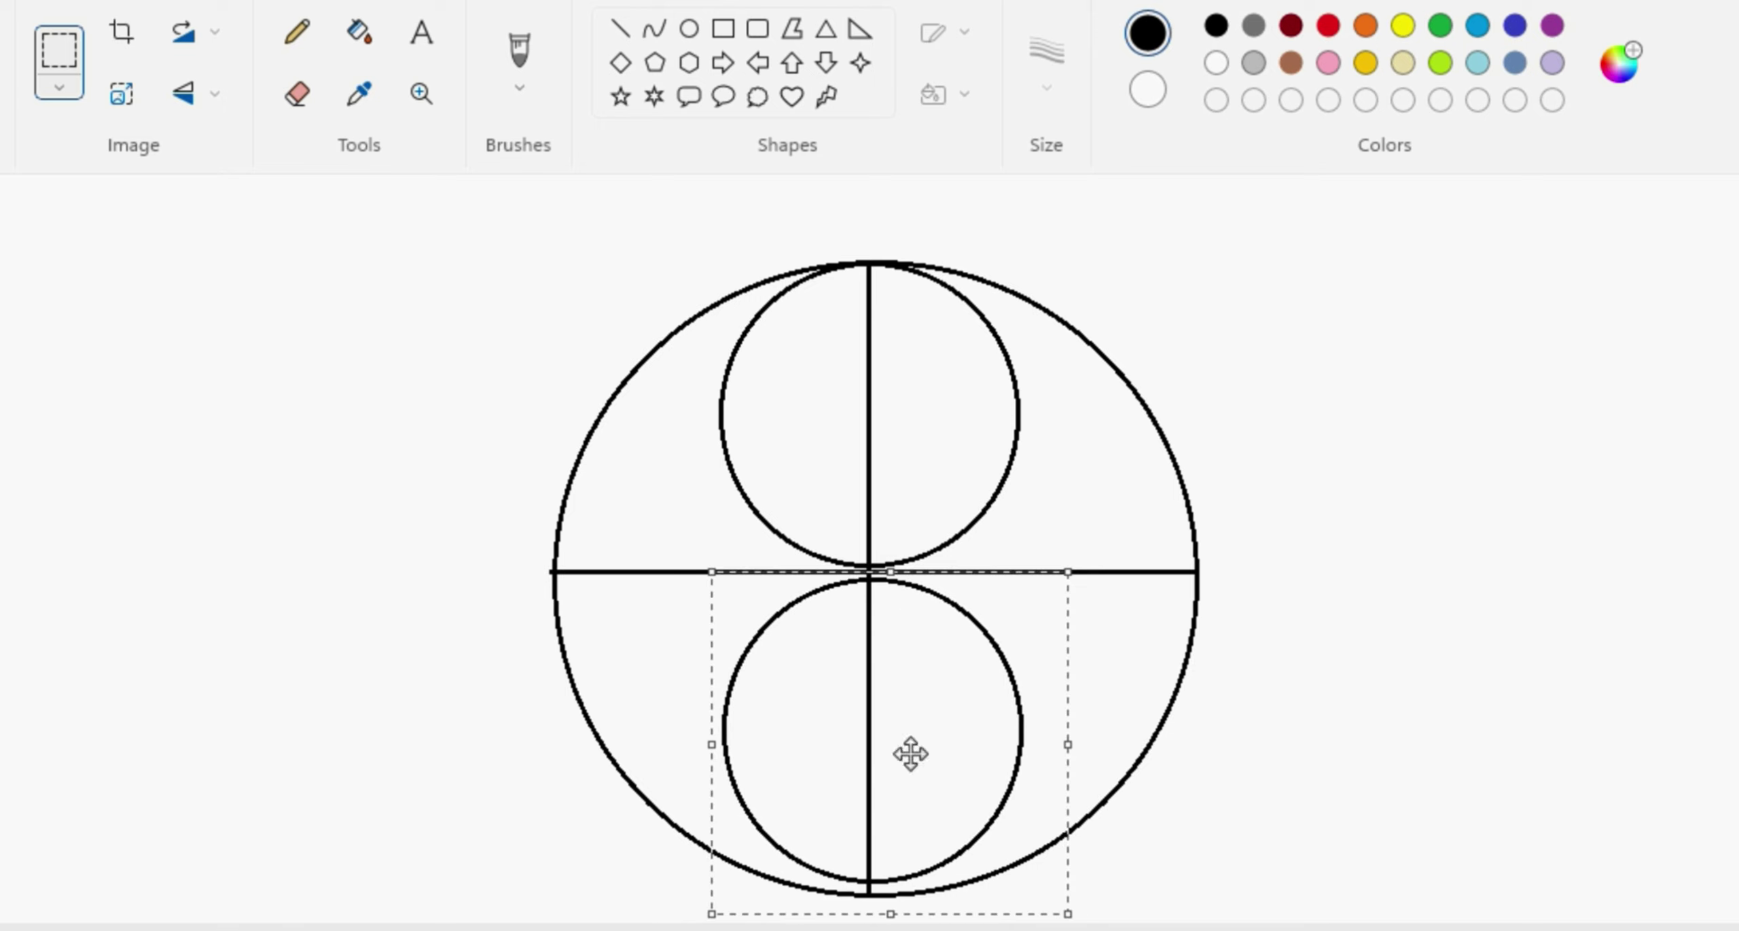
drag(891, 583, 892, 576)
drag(1067, 752, 1078, 752)
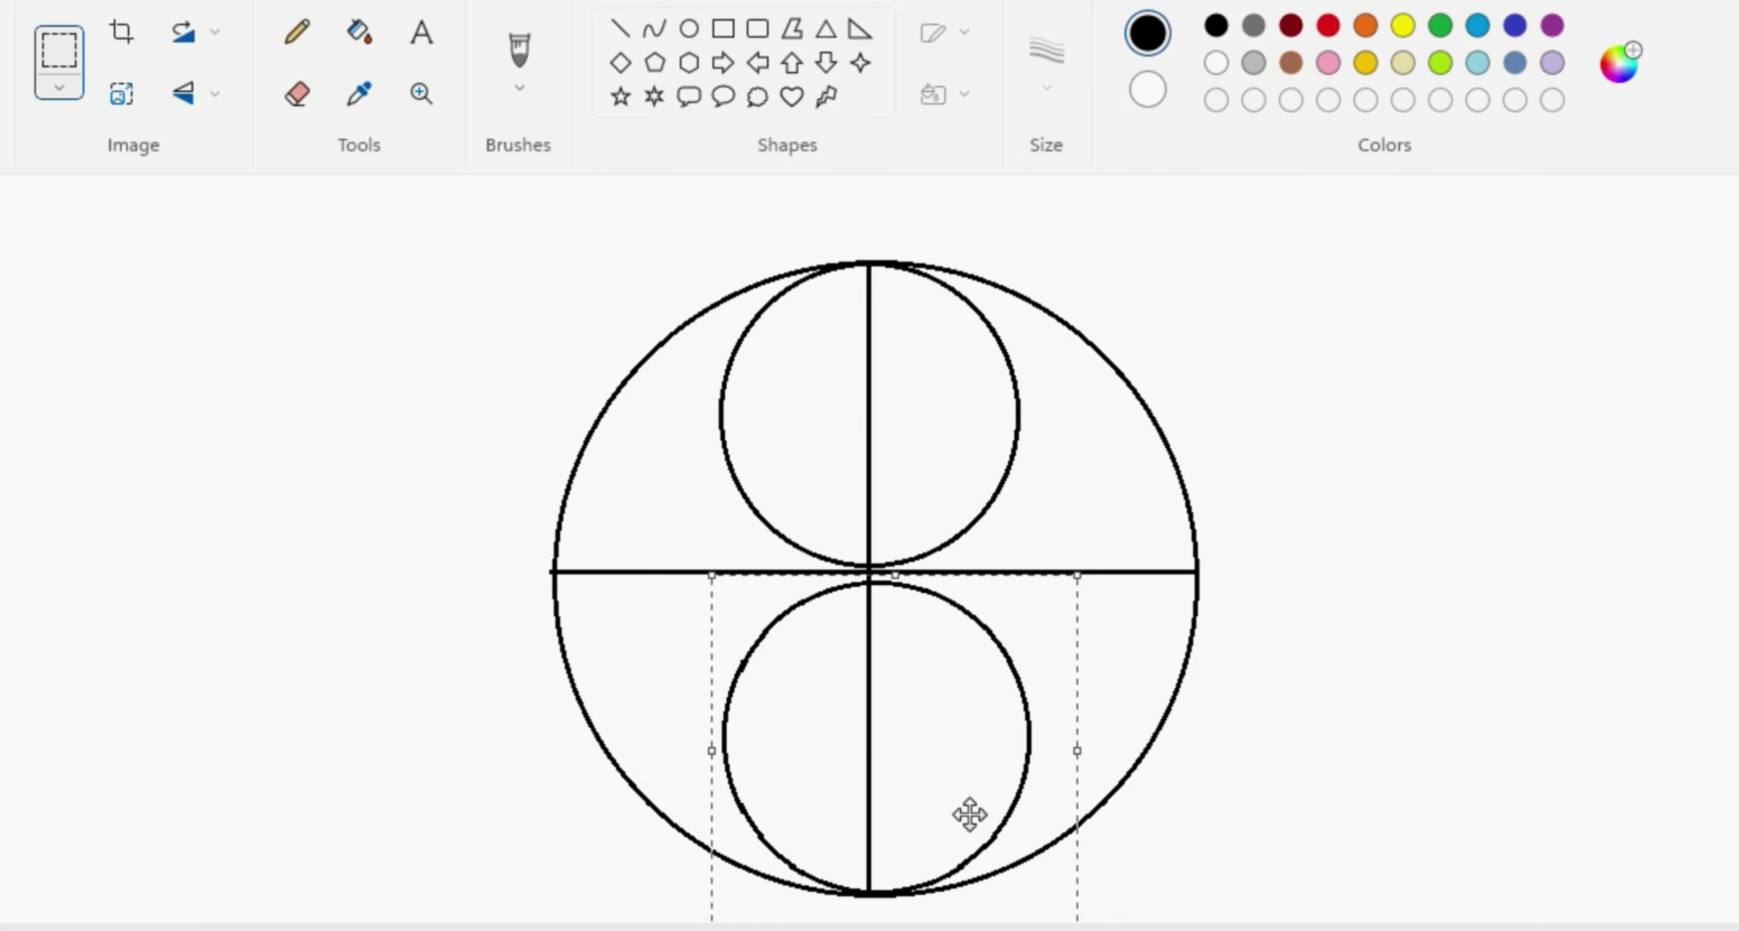
drag(998, 809, 993, 809)
click(1382, 914)
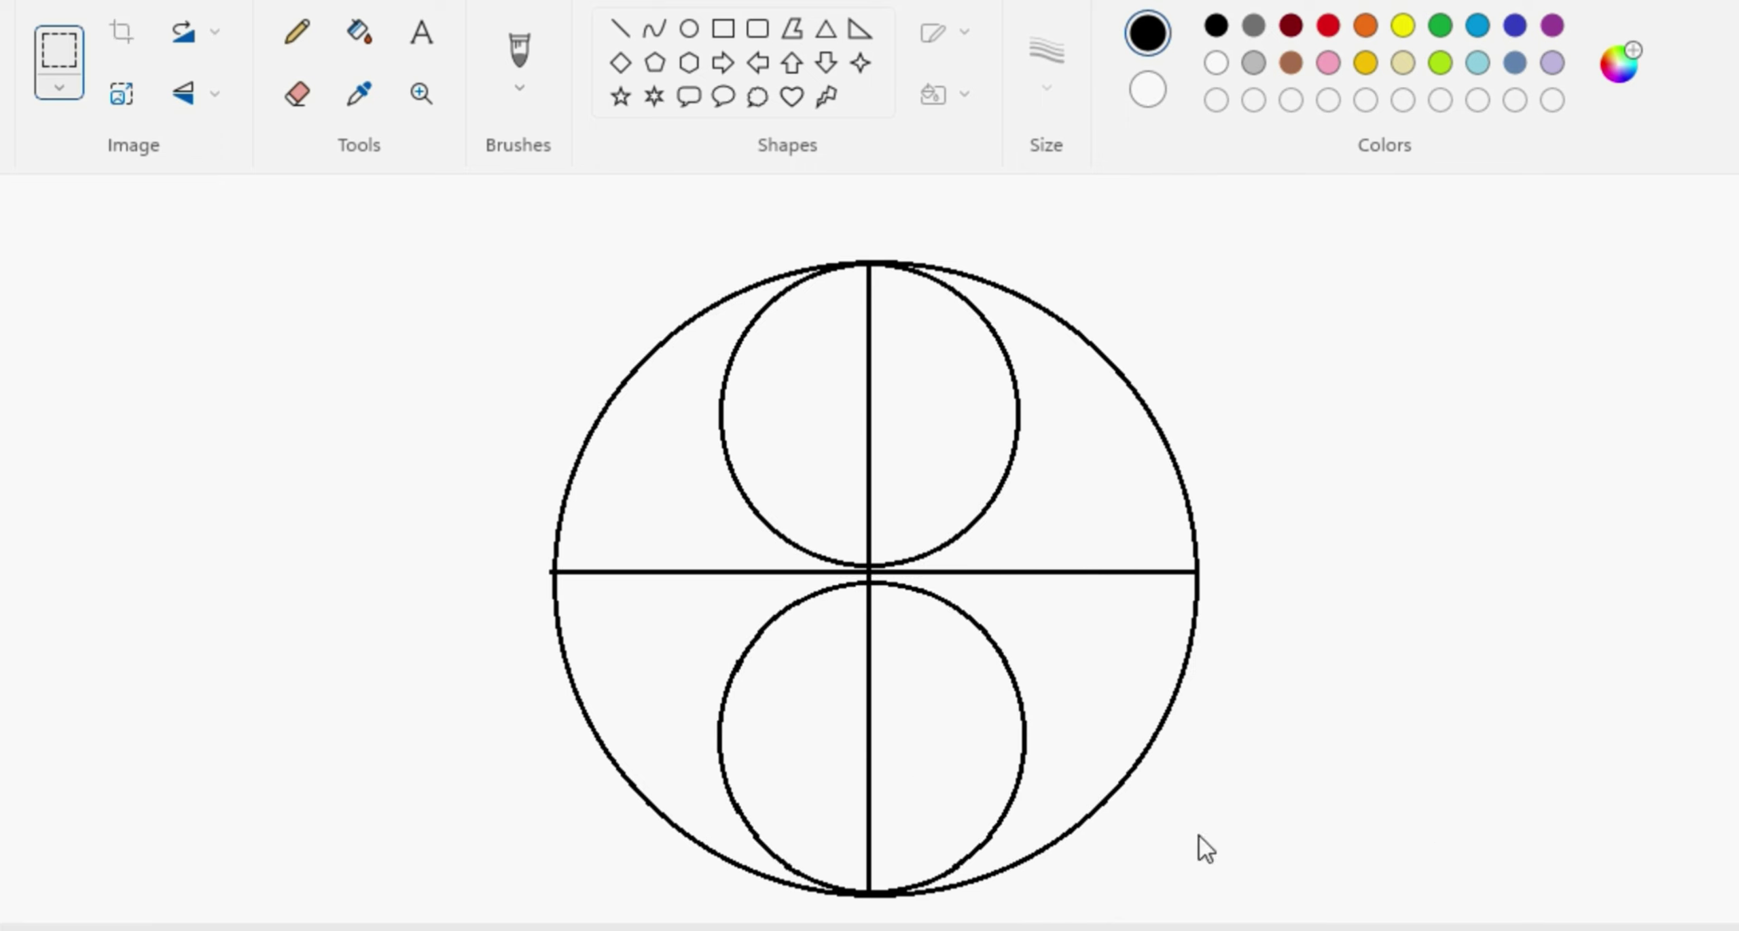
Step: Draw a slightly larger circle around the upper small circle and adjust its edges to leave an even gap
click(688, 29)
mouse_move(704, 223)
mouse_down()
mouse_move(1052, 611)
mouse_move(1036, 578)
mouse_up()
drag(1036, 401, 1032, 400)
drag(869, 222, 869, 250)
drag(868, 574, 869, 567)
drag(868, 250, 869, 247)
drag(869, 567, 869, 579)
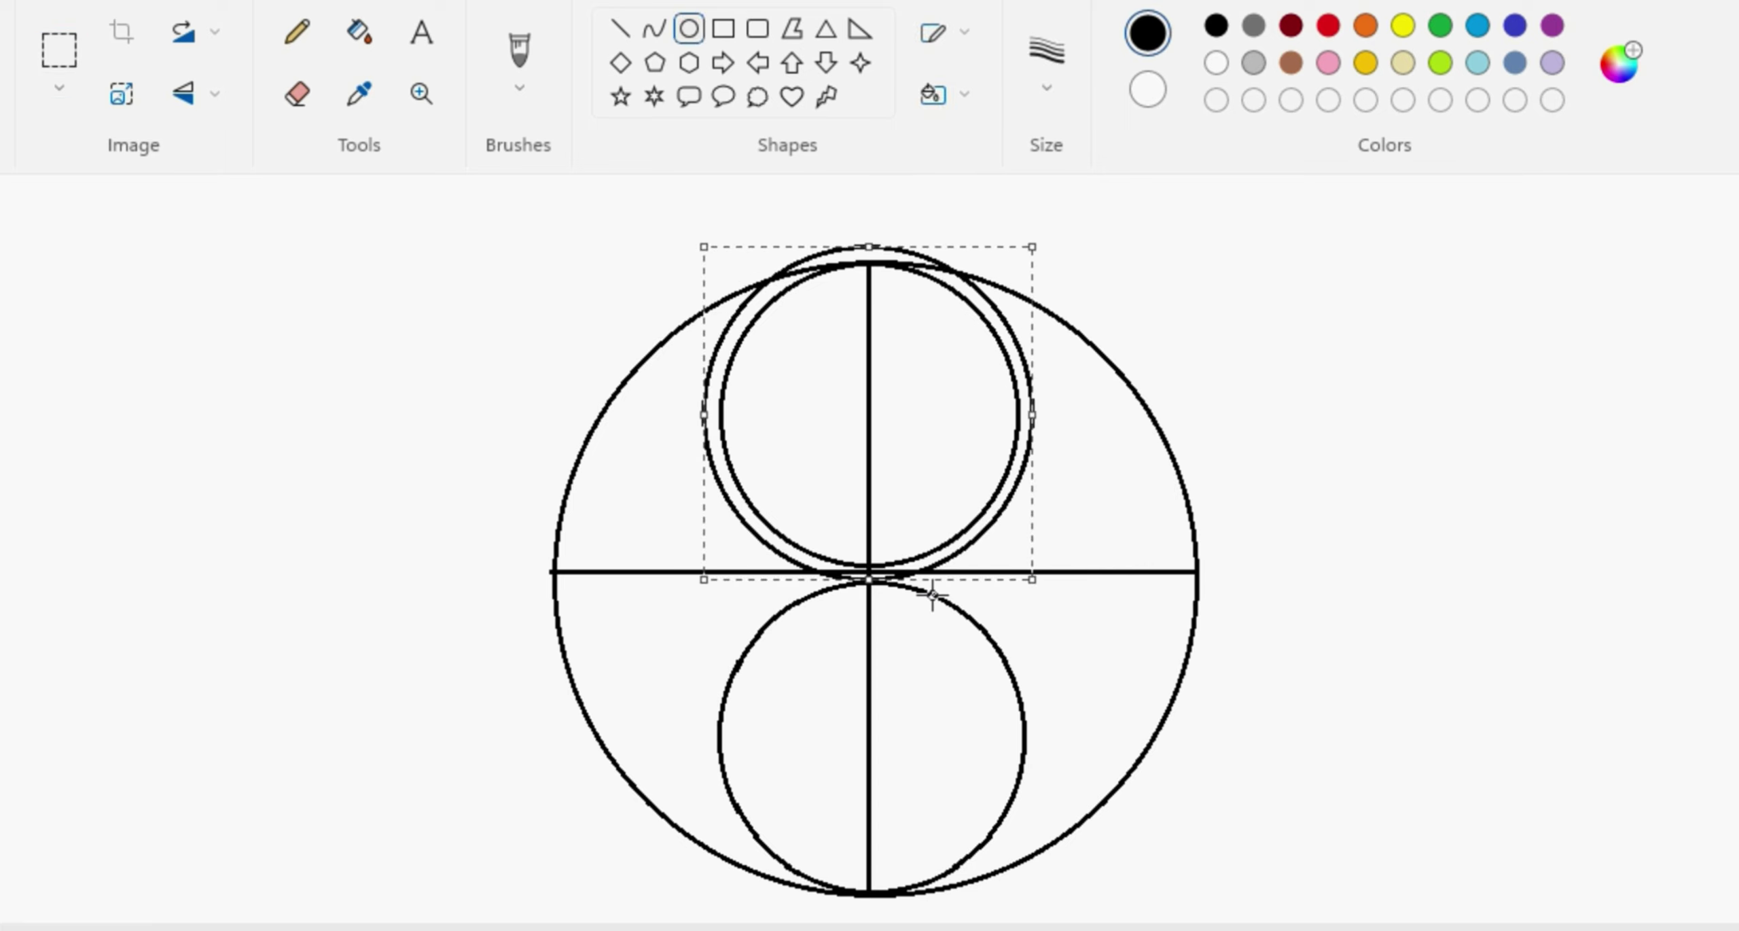
click(1126, 549)
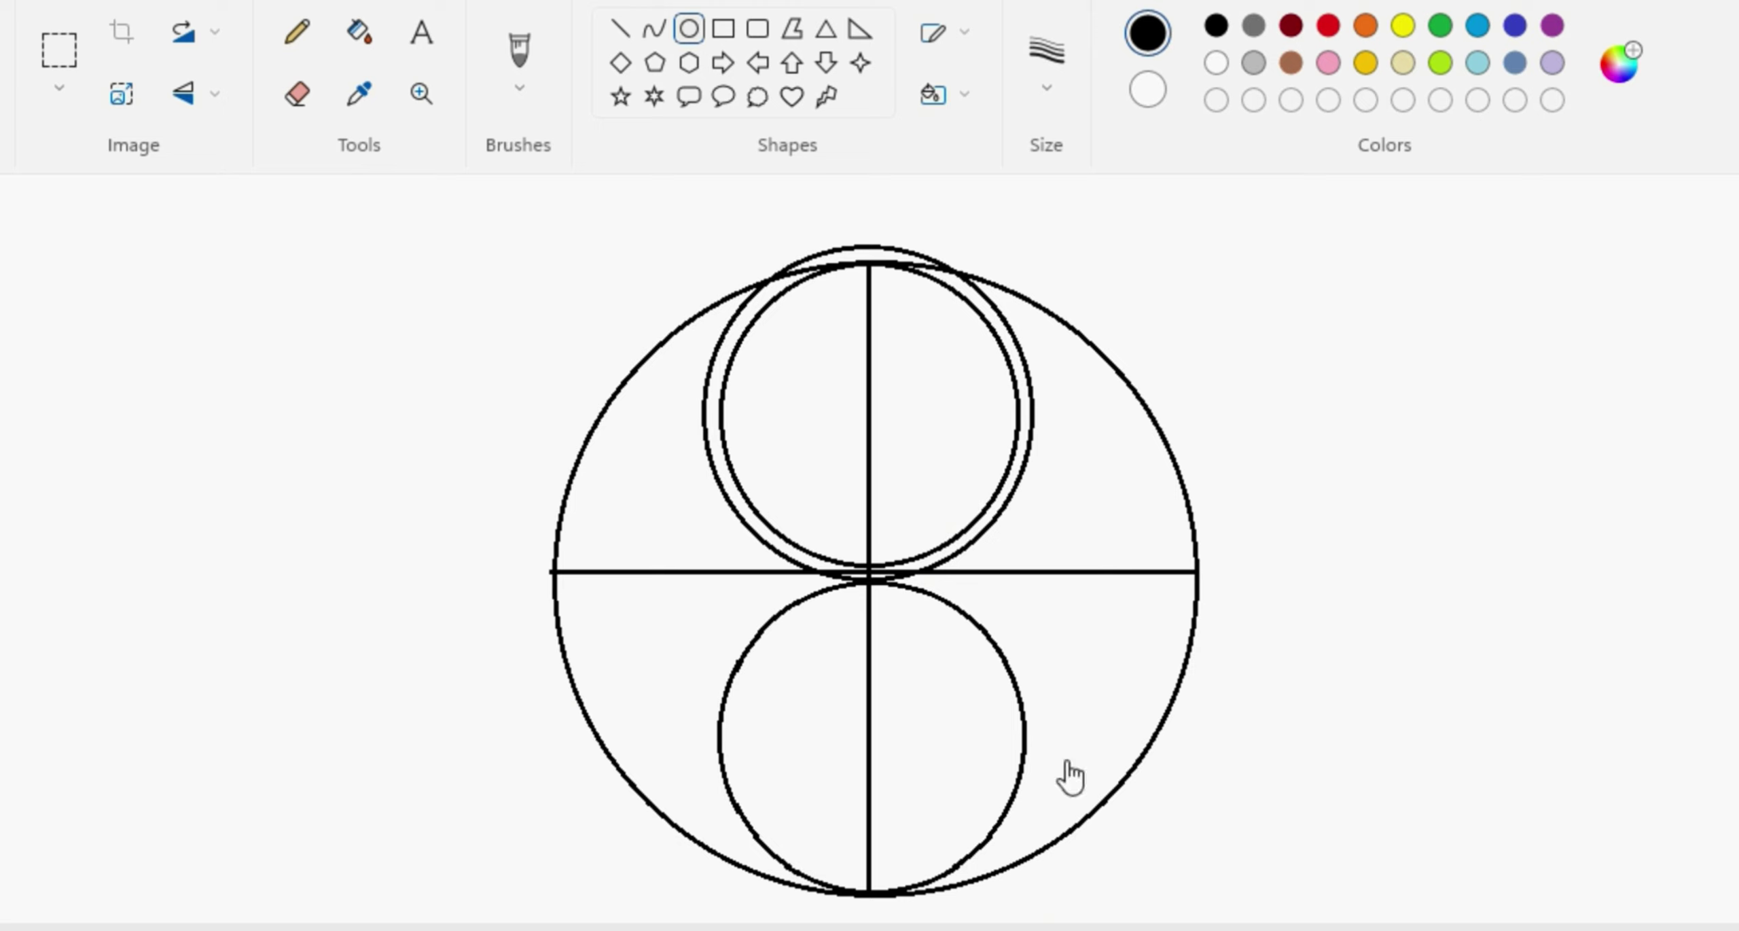
Step: Draw another slightly larger circle, adjust its size, and position it around the lower small circle
drag(731, 222, 1039, 578)
drag(730, 400, 705, 410)
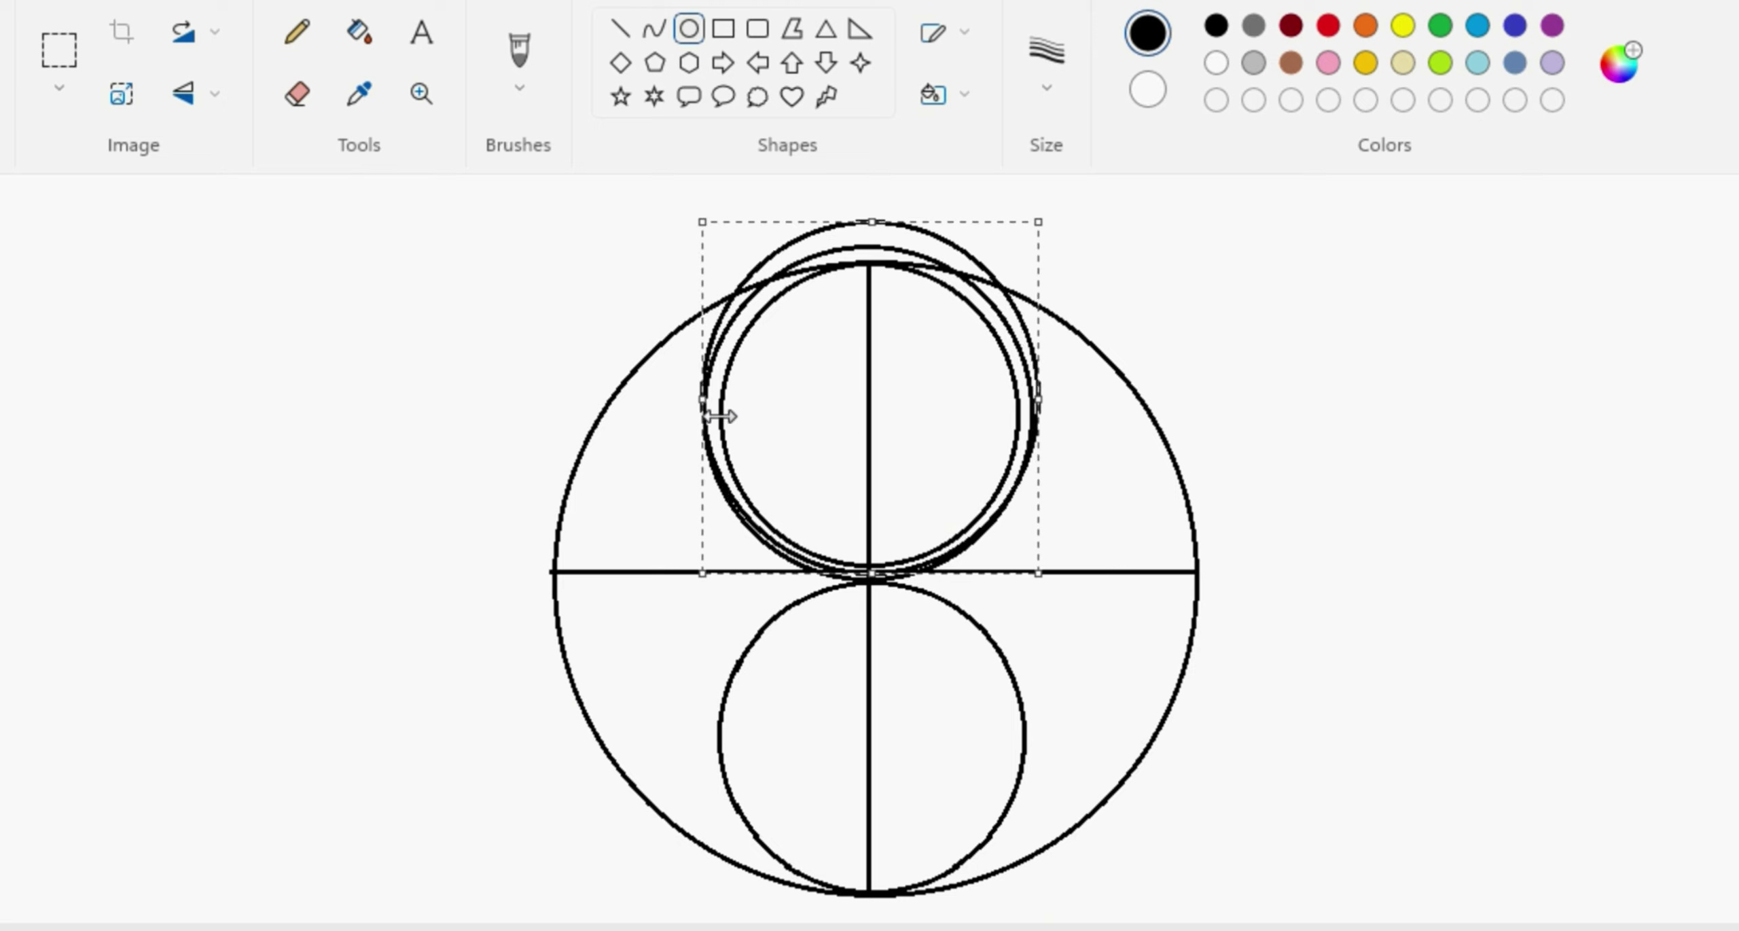
drag(871, 222, 883, 253)
drag(924, 343, 925, 357)
drag(872, 264, 873, 248)
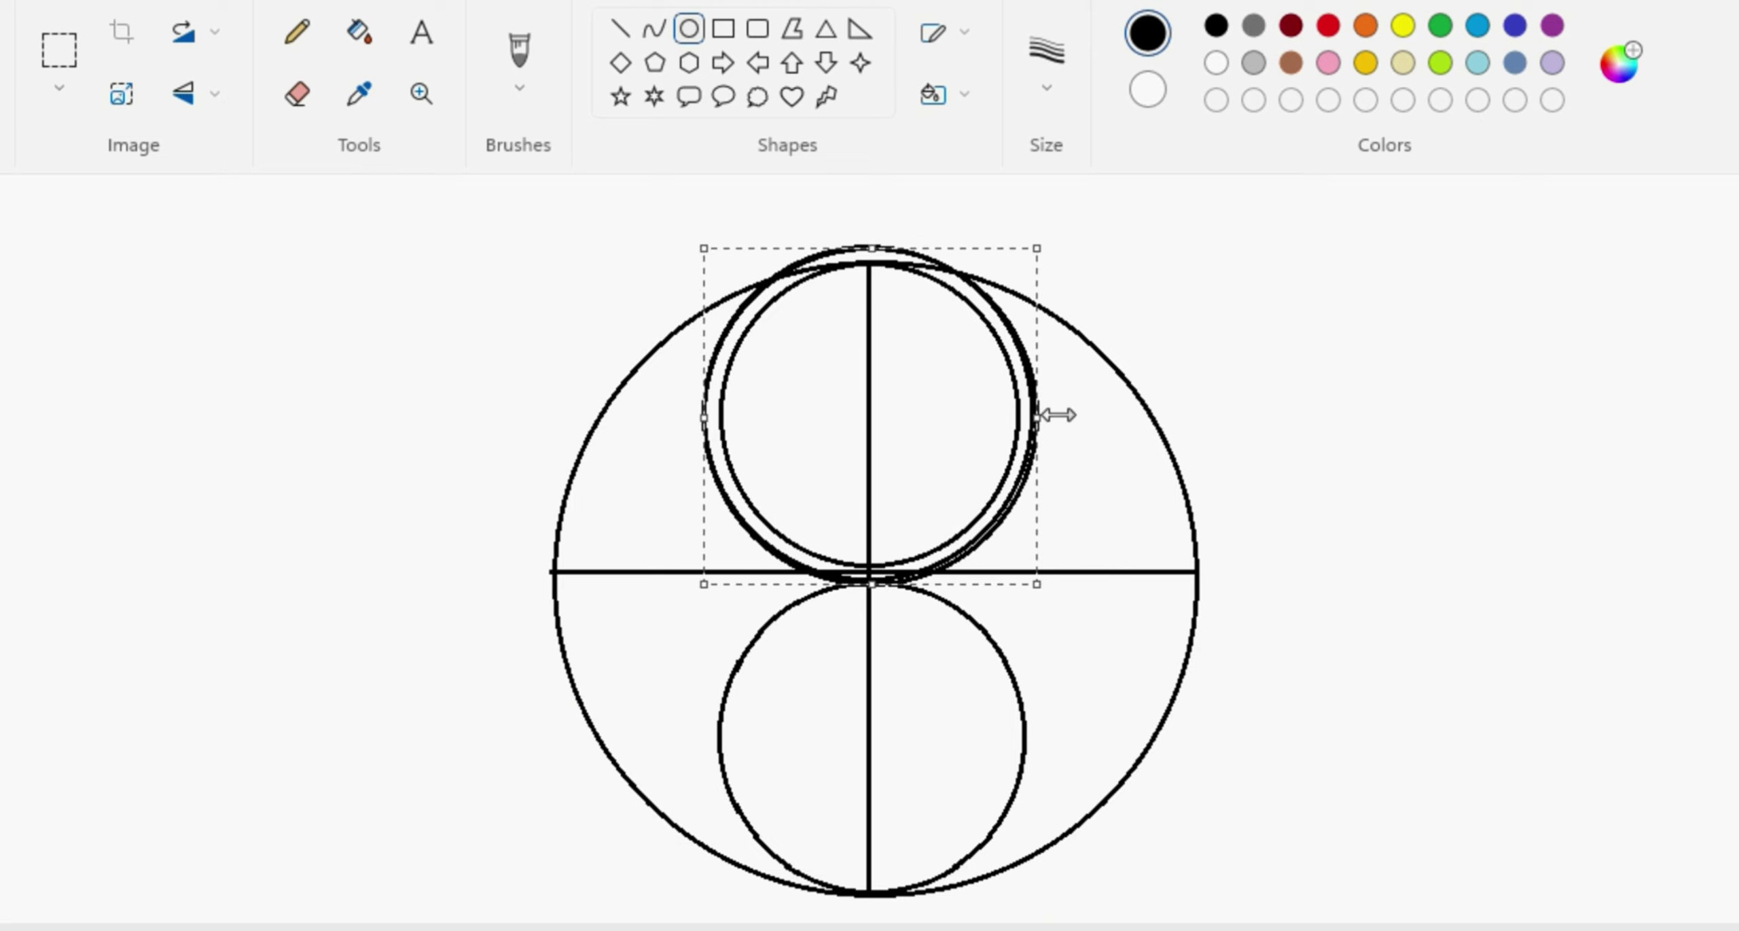
drag(1056, 415, 989, 725)
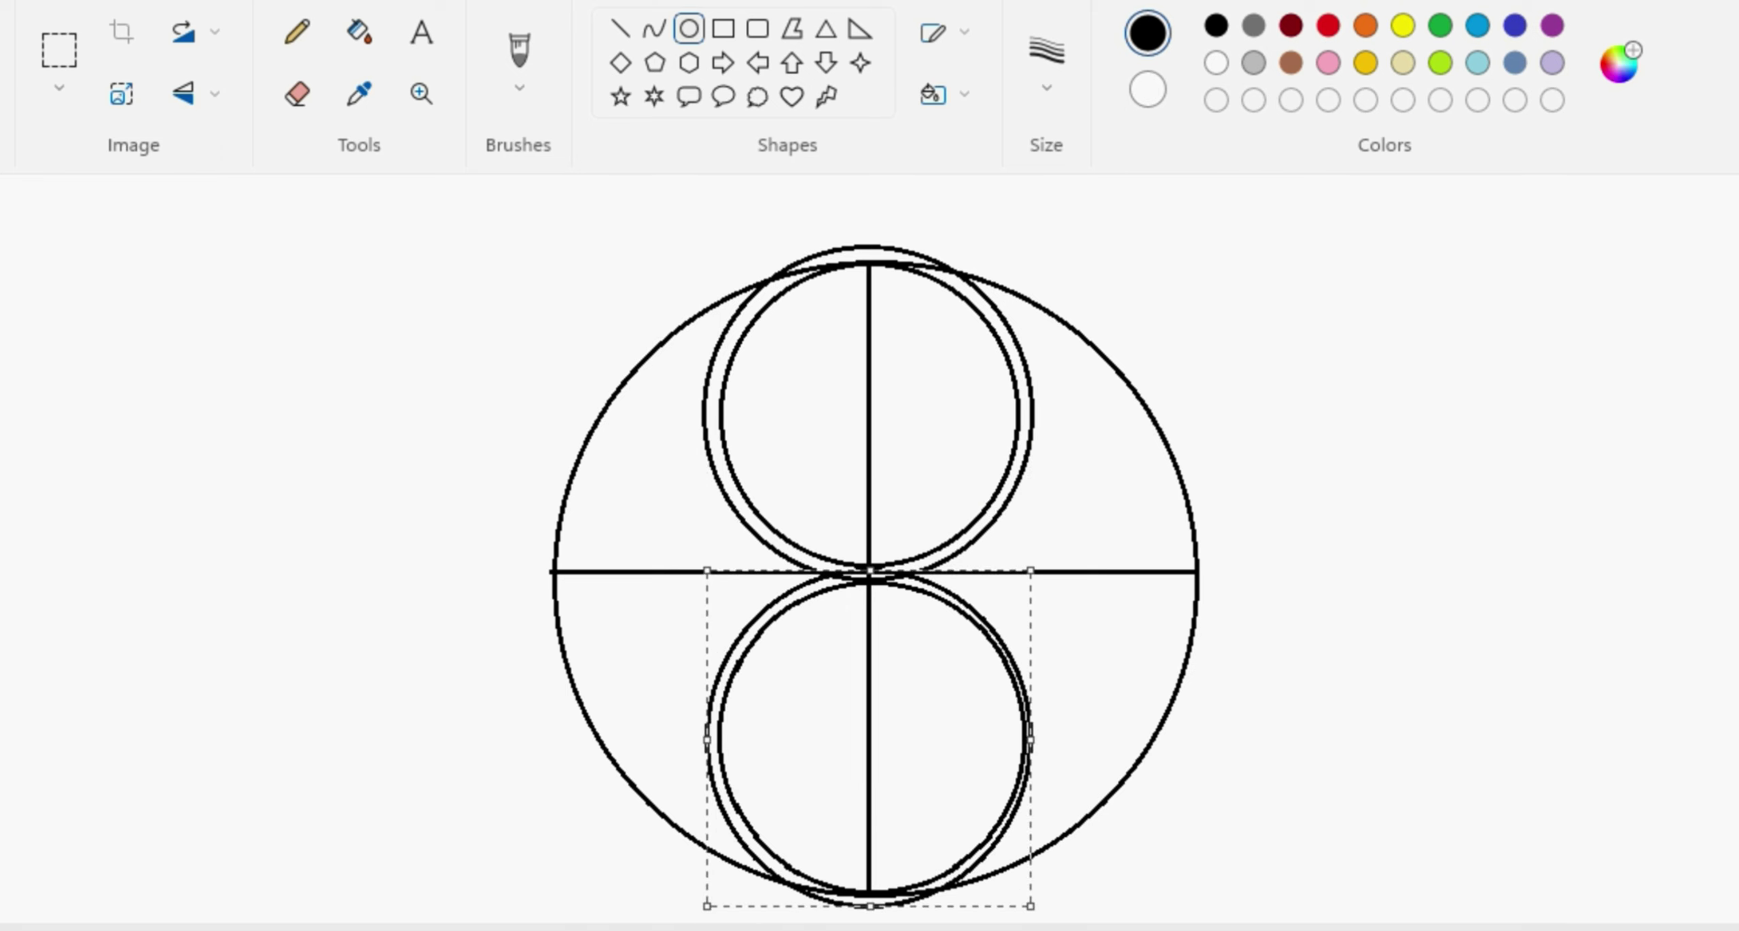
Step: Fine-tune the size and position of the lower outer circle to leave an even gap around the inner circle, and finalize it
key(Right)
key(Right)
drag(711, 739, 706, 739)
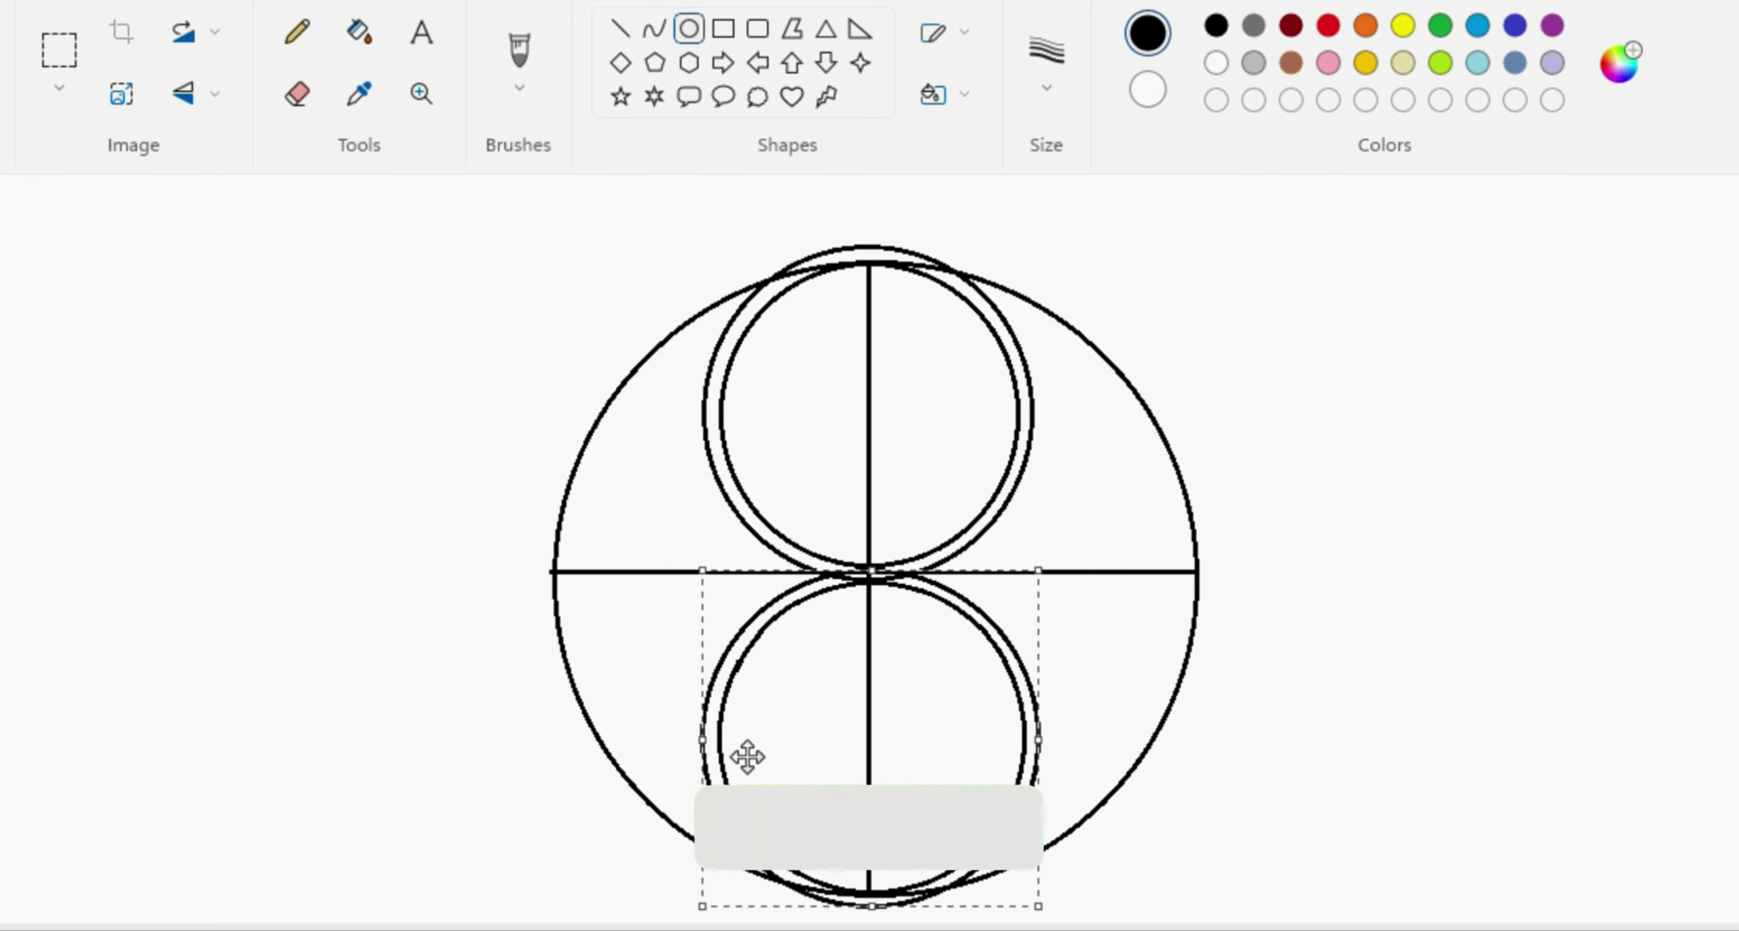
drag(1034, 740, 1040, 741)
drag(874, 906, 877, 909)
drag(883, 592, 883, 587)
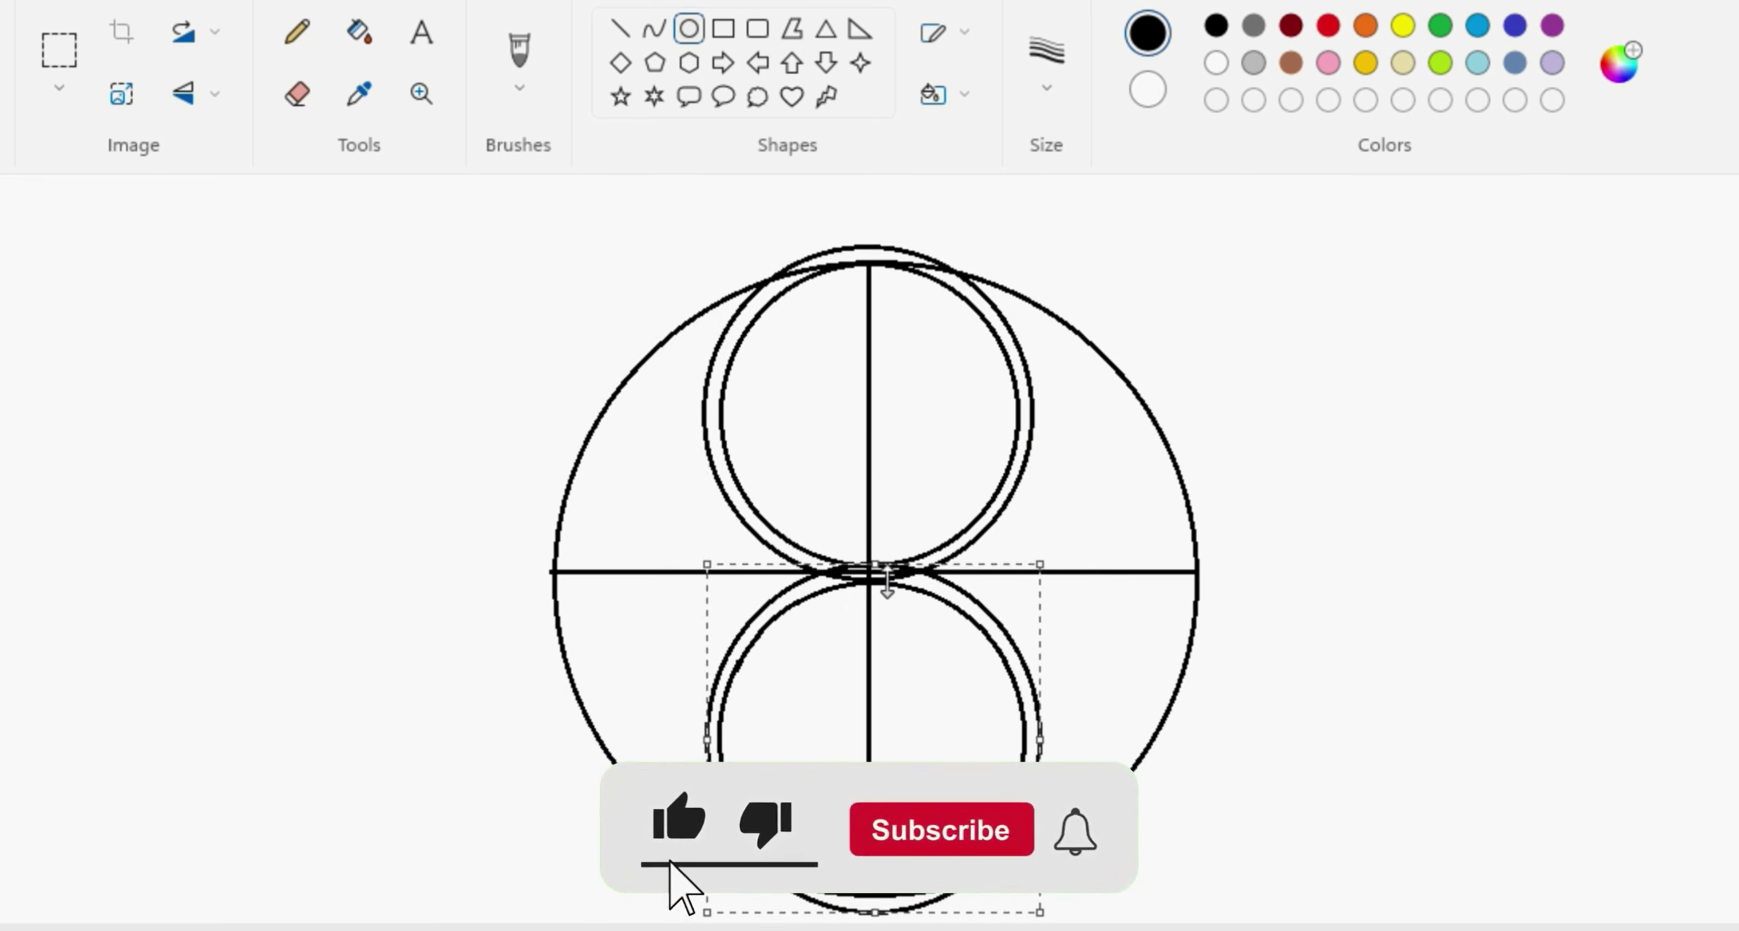
key(Left)
key(Left)
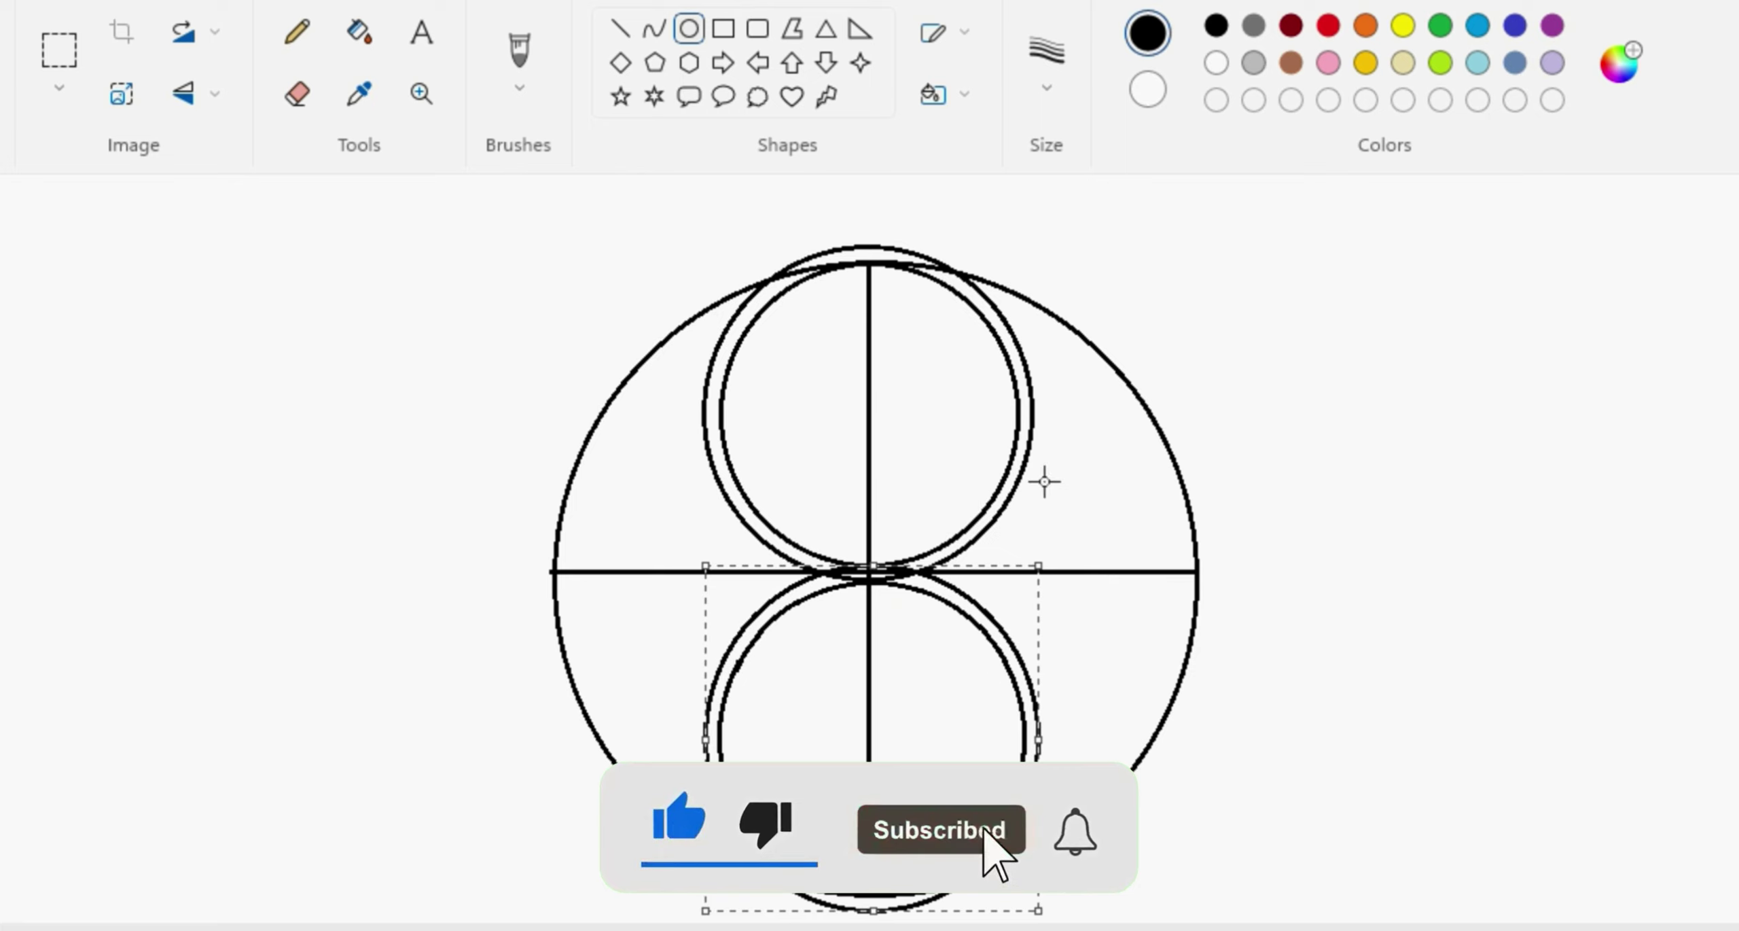
click(1045, 482)
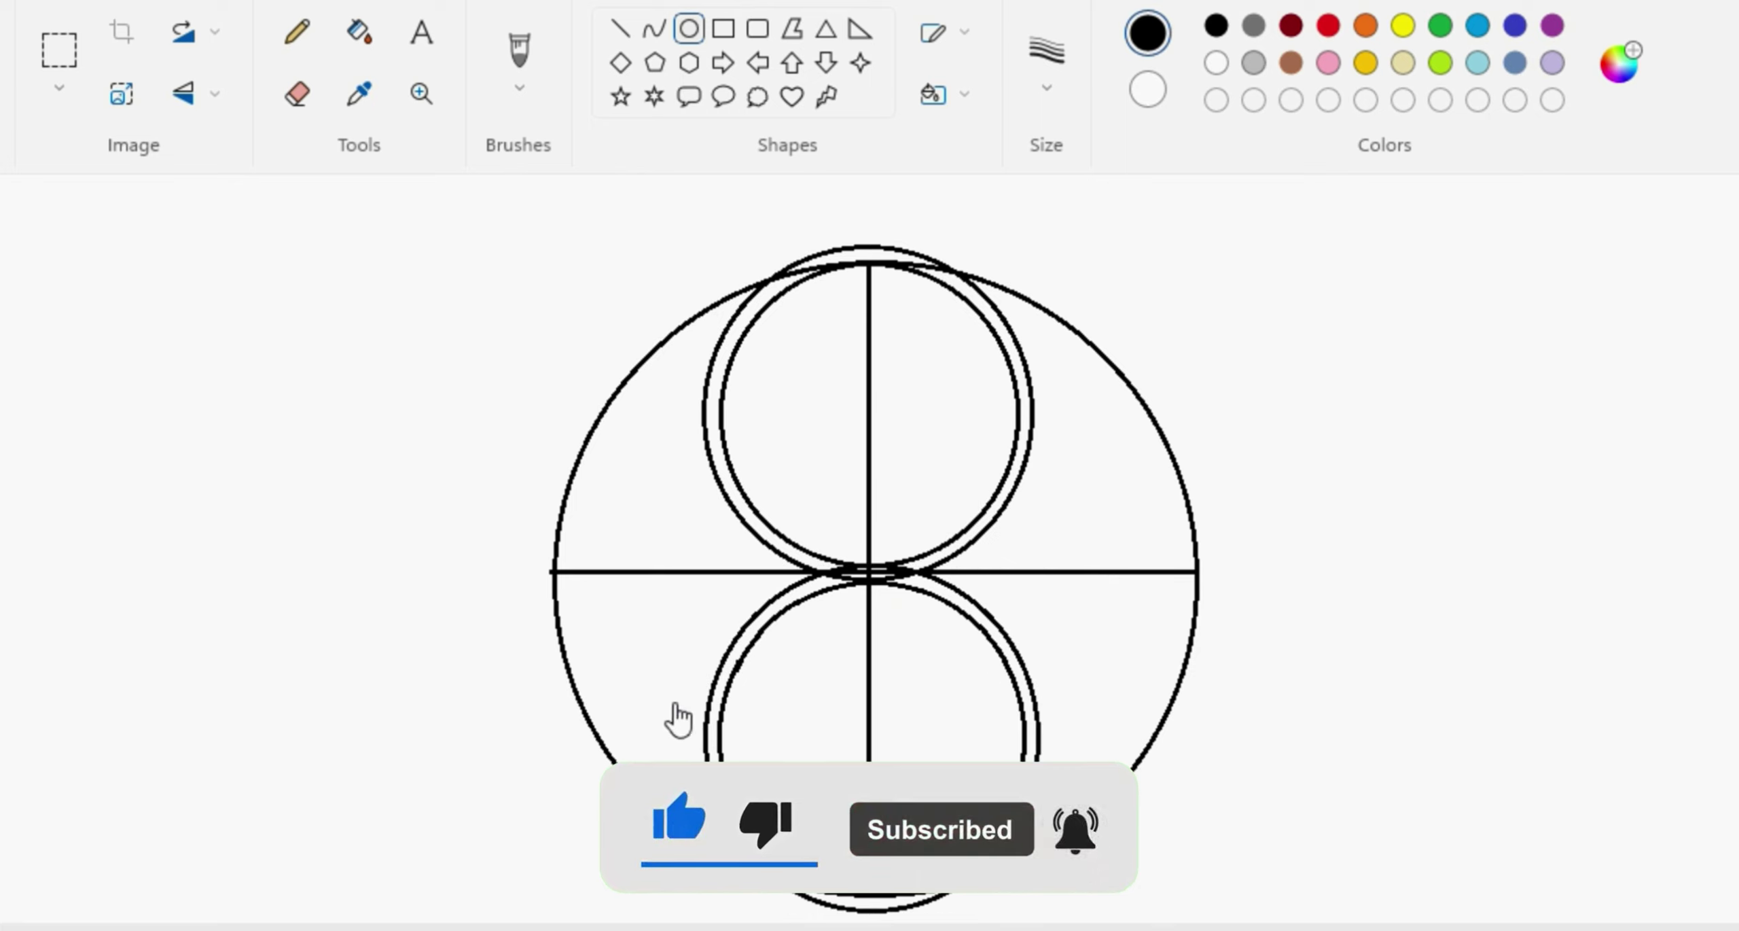
Step: Remove the part of the upper outer circle that protrudes above the large circle, using the Eraser and a white fill
click(421, 94)
click(1262, 609)
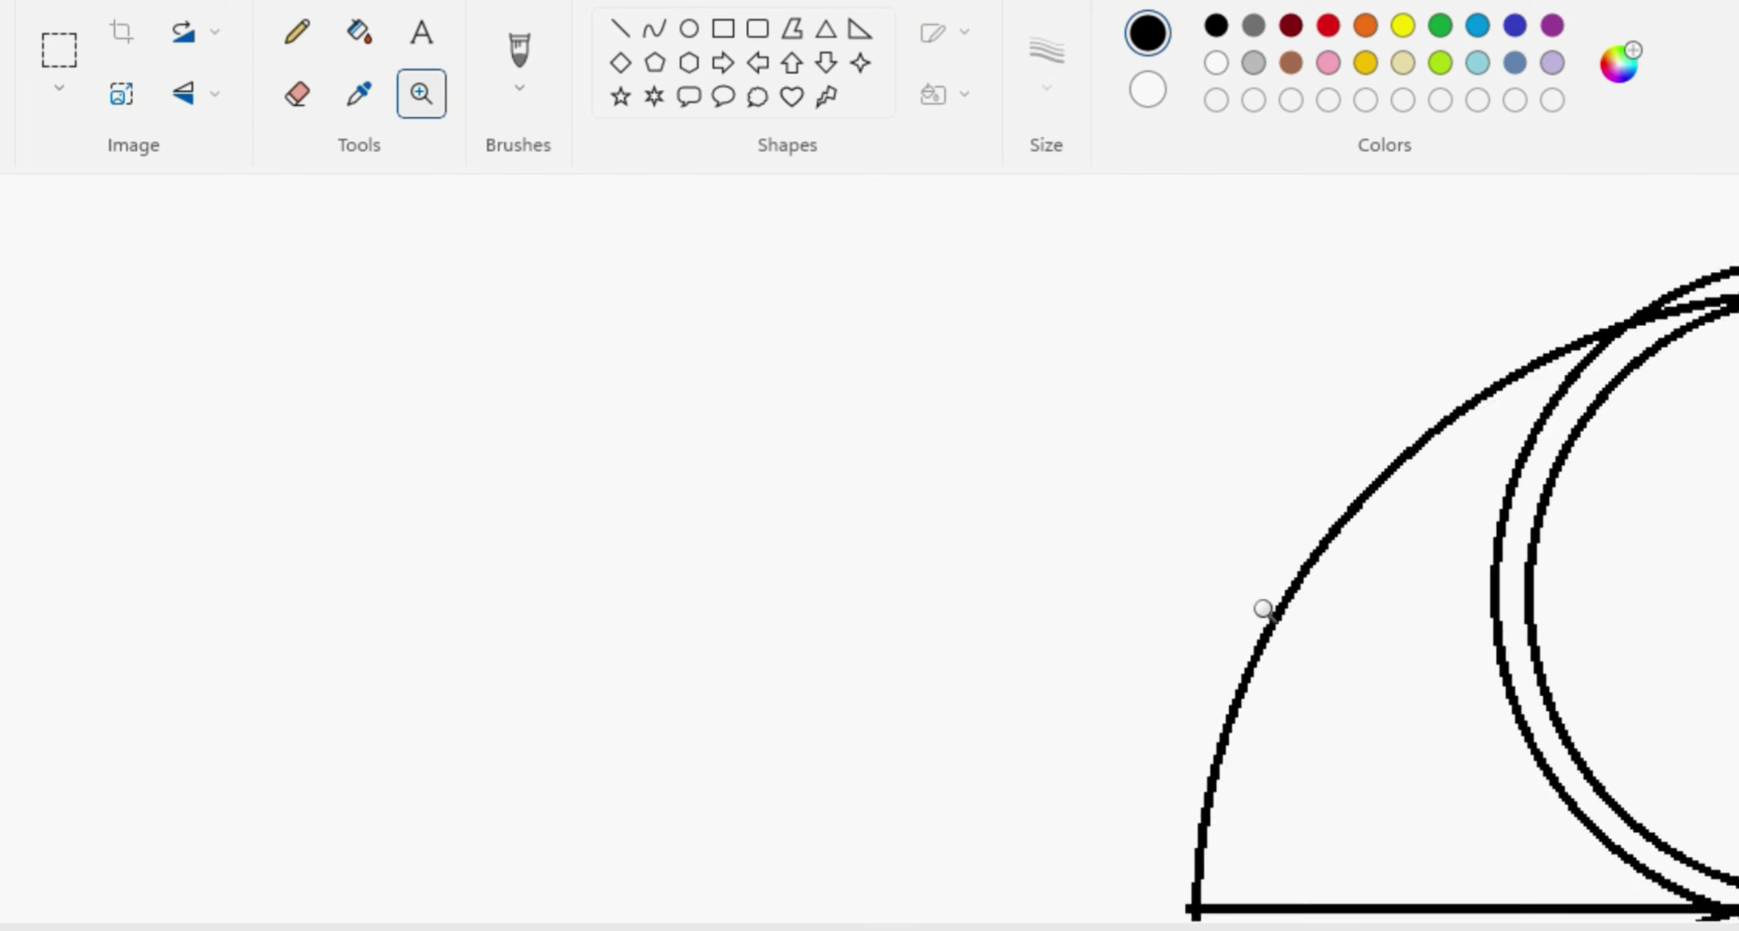
click(1262, 609)
drag(546, 914, 1218, 913)
click(294, 95)
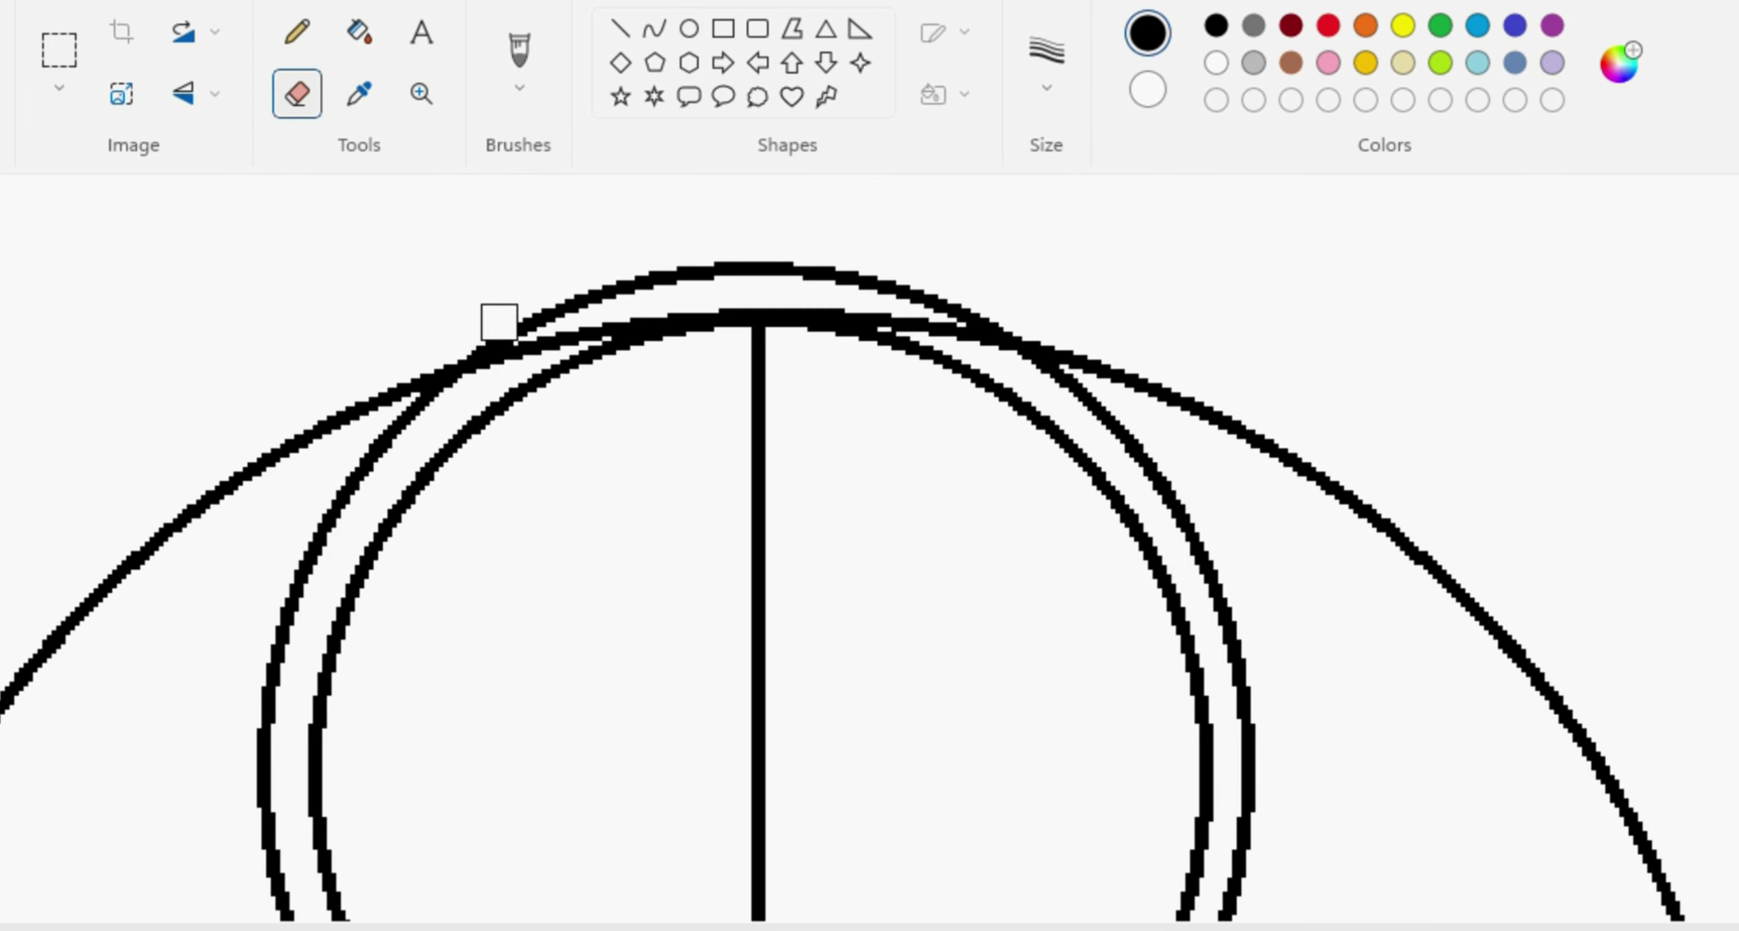
drag(497, 322, 528, 314)
drag(980, 308, 990, 306)
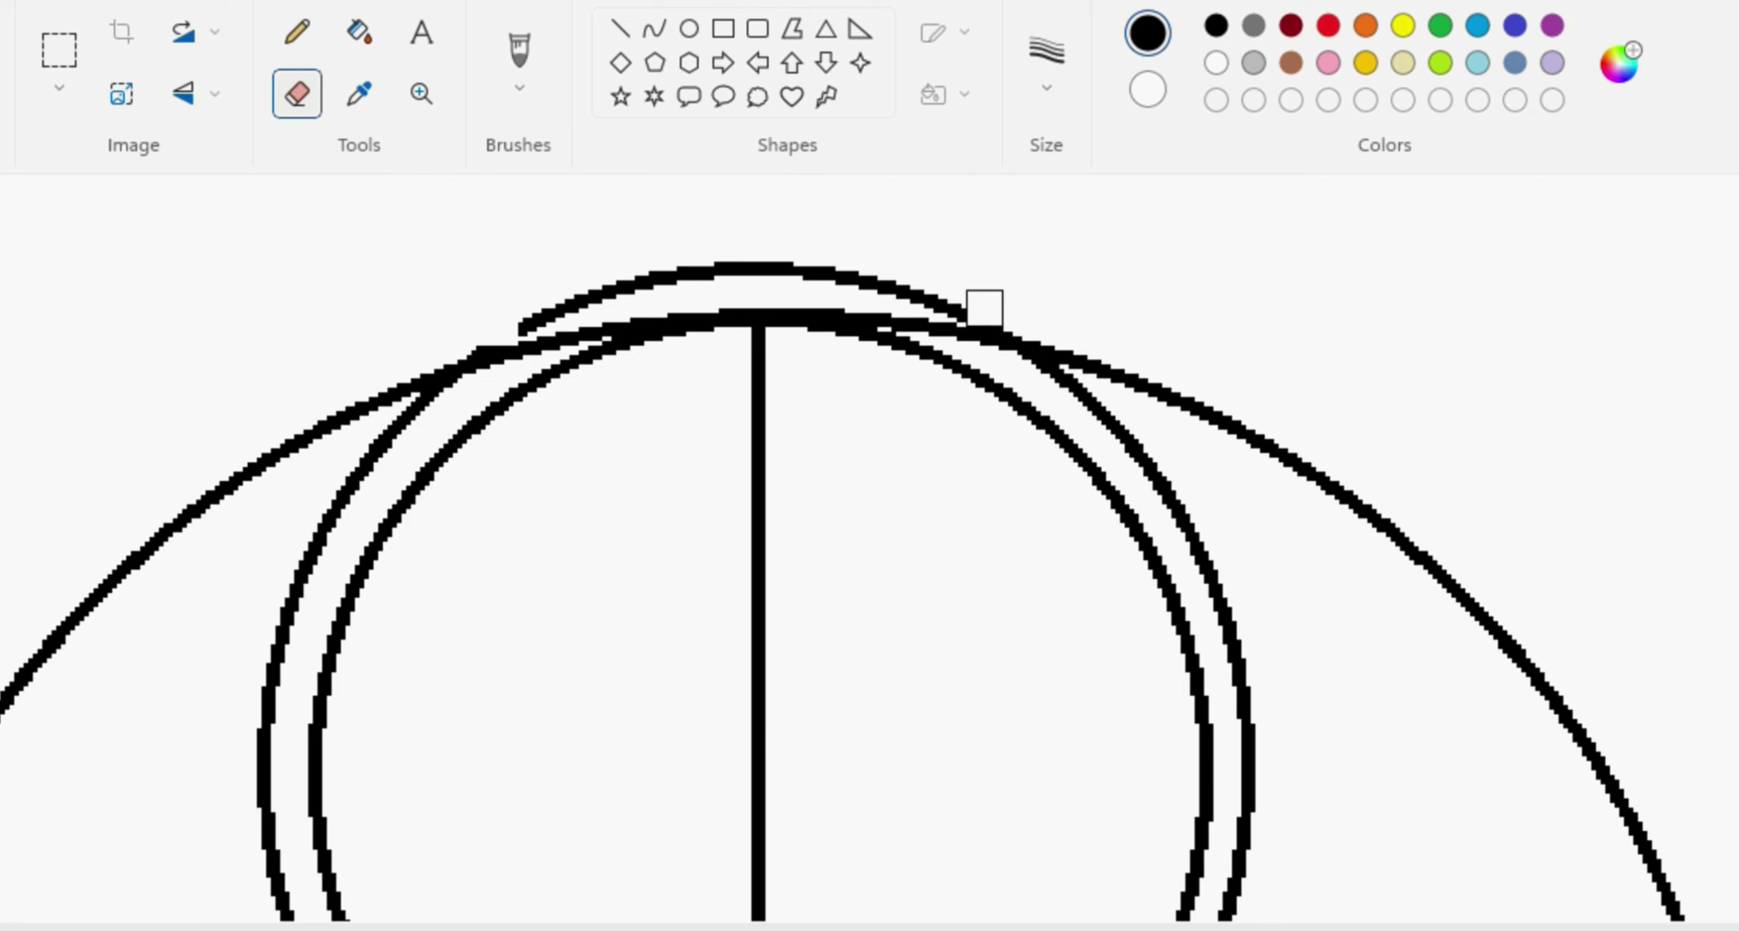
click(358, 31)
right_click(710, 268)
Step: Cover the leftover outline stub at the upper-left crossing of the two circles with a white curve
click(421, 94)
right_click(467, 421)
right_click(467, 421)
click(852, 572)
click(852, 572)
drag(557, 925, 1086, 925)
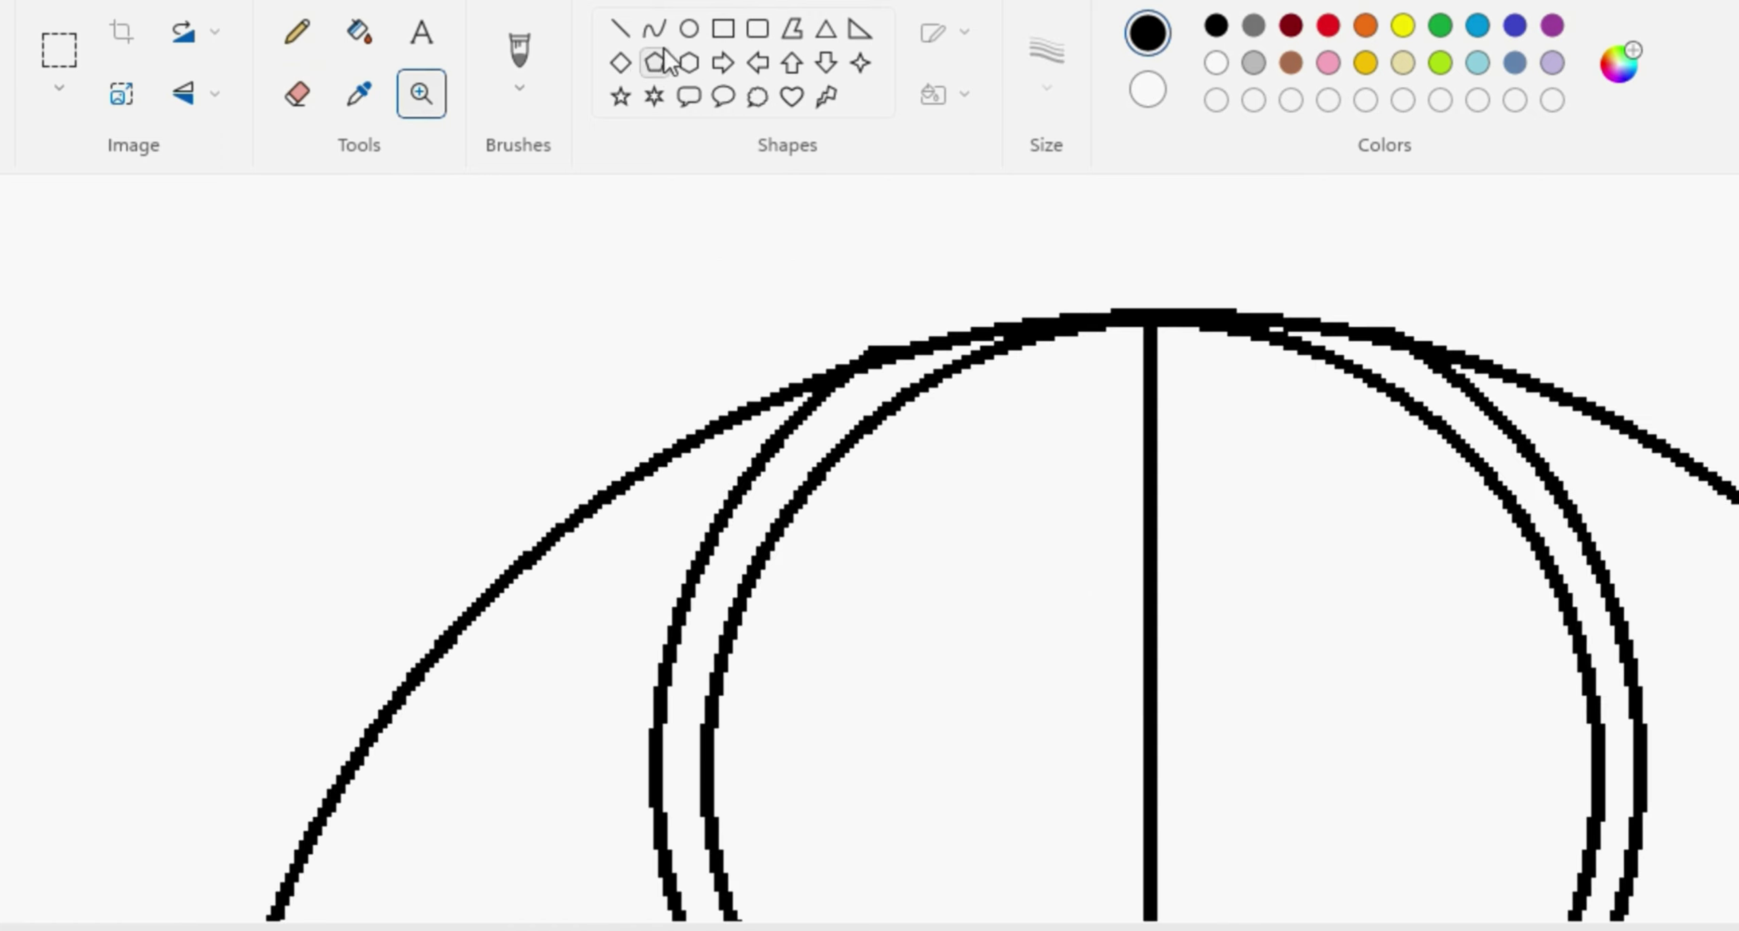
click(655, 29)
click(1216, 63)
mouse_move(820, 370)
mouse_down()
mouse_move(1051, 318)
mouse_move(898, 345)
mouse_up()
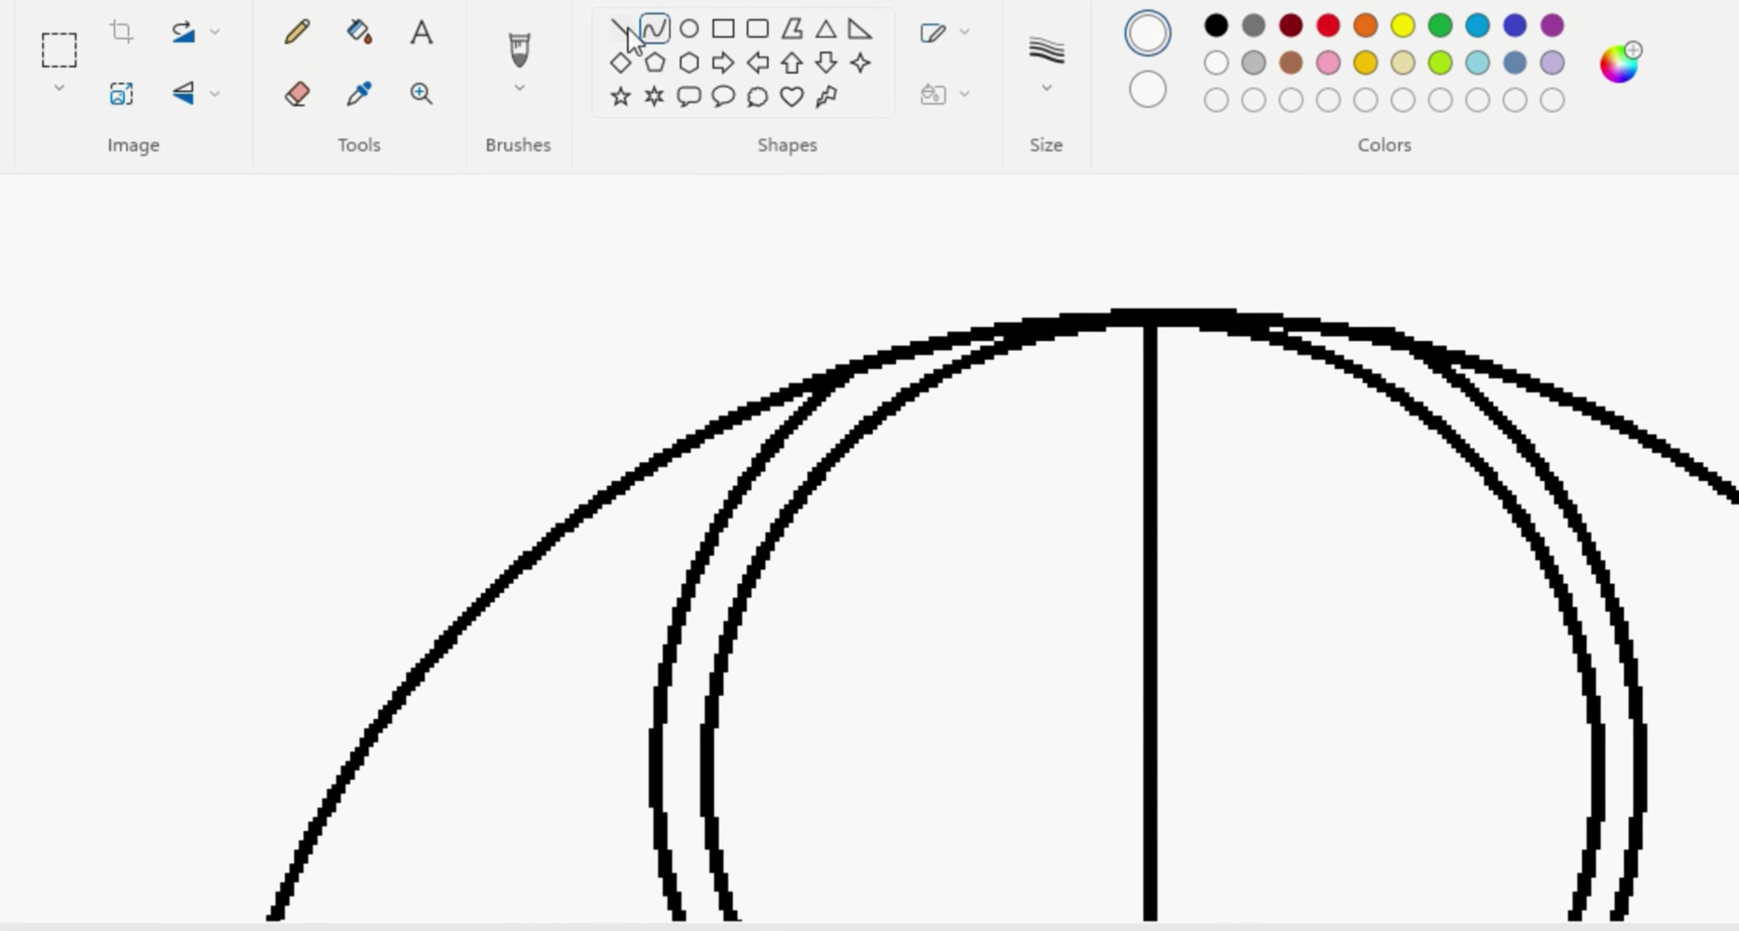
Step: Erase the overlapping outlines and line segments between the upper and lower circles at the centre, undoing flawed strokes
click(421, 93)
right_click(679, 660)
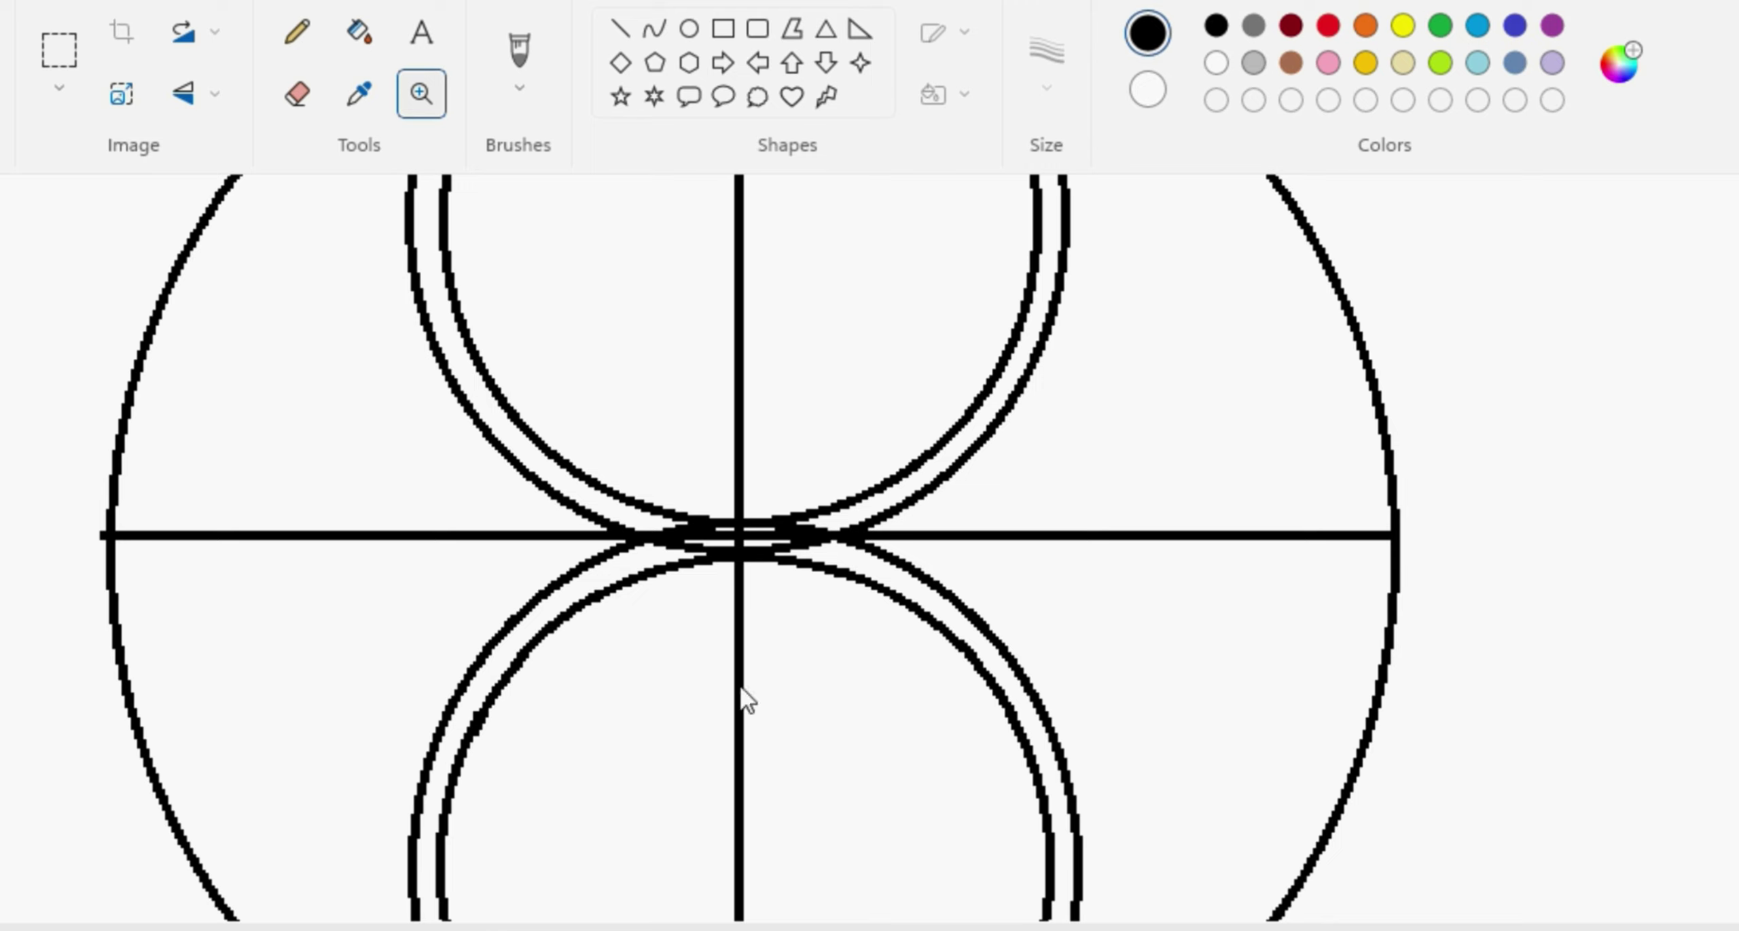
click(314, 89)
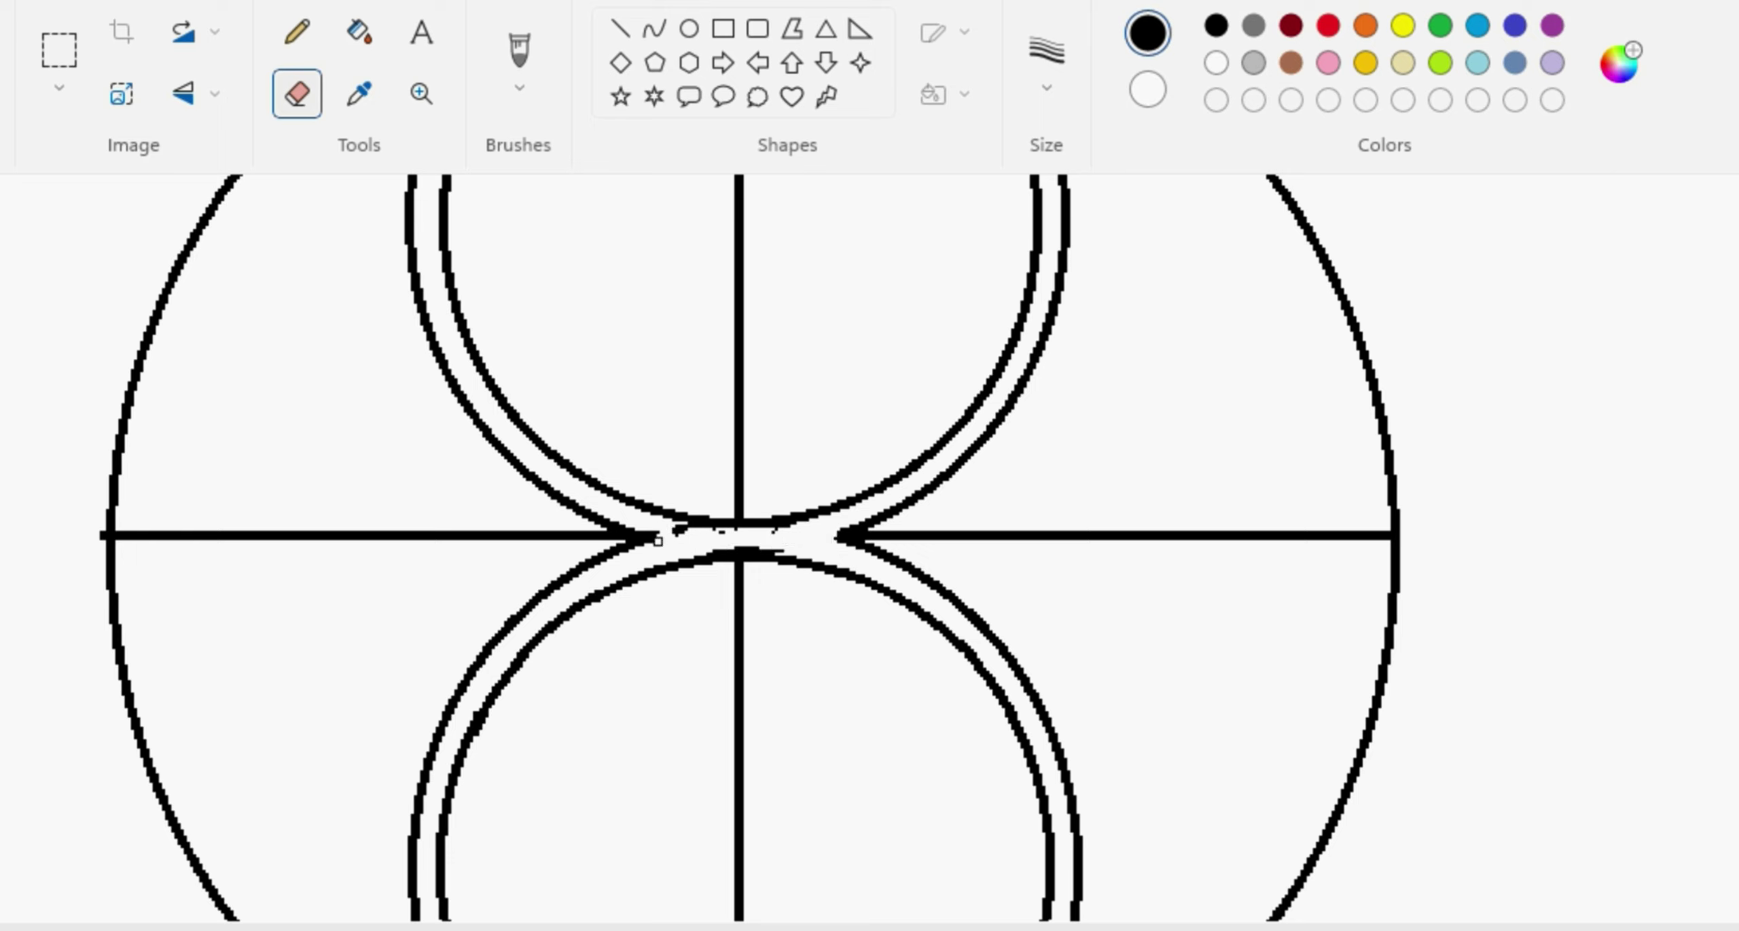
key(ctrl+z)
key(ctrl+z)
key(ctrl+z)
key(ctrl+z)
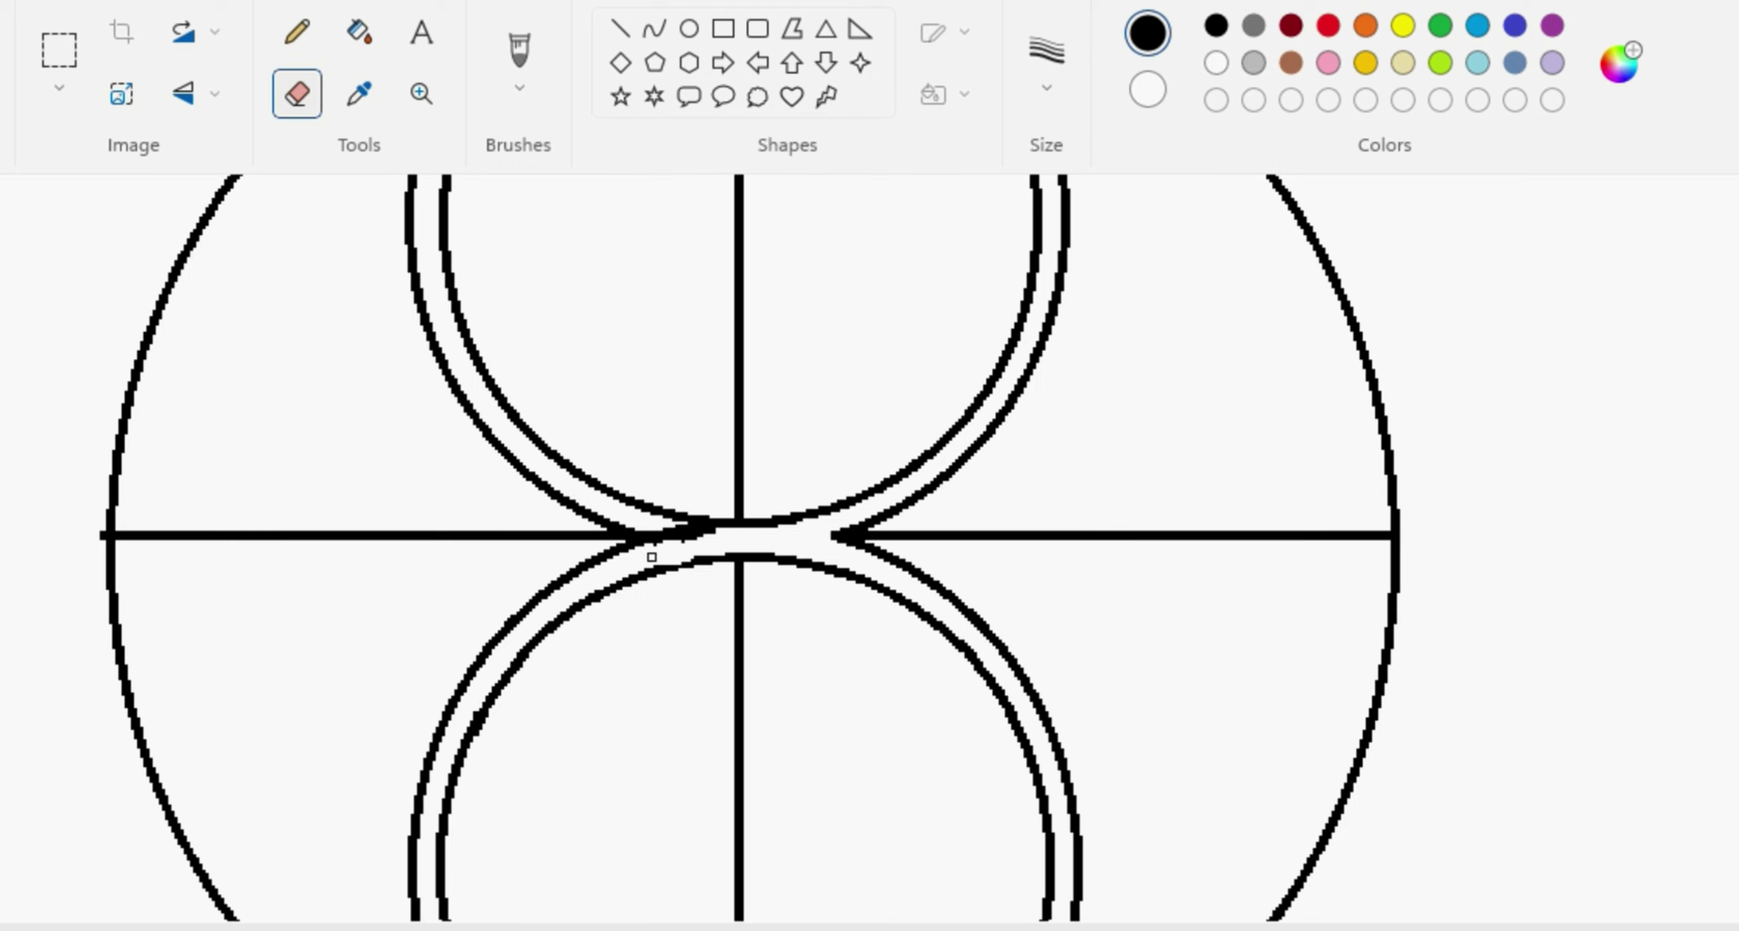
scroll(782, 684, up, 1)
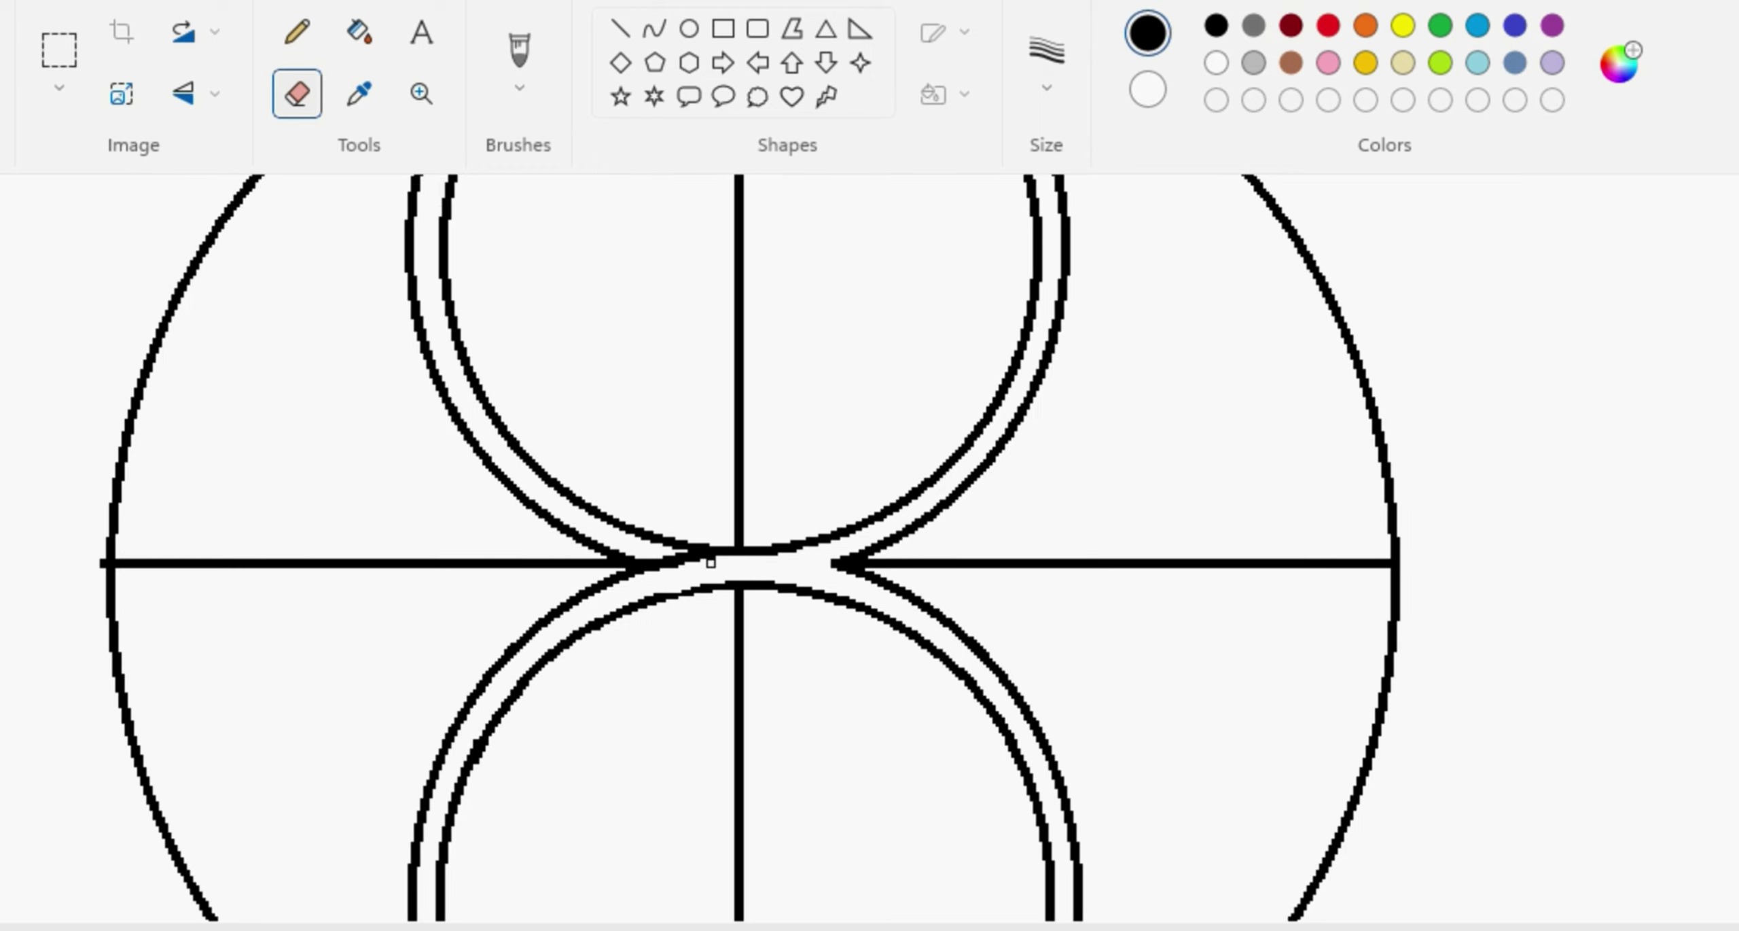
Step: Erase the outer-circle arc below the large circle and open a gap in the large circle's outline at the lower left
scroll(756, 714, down, 10)
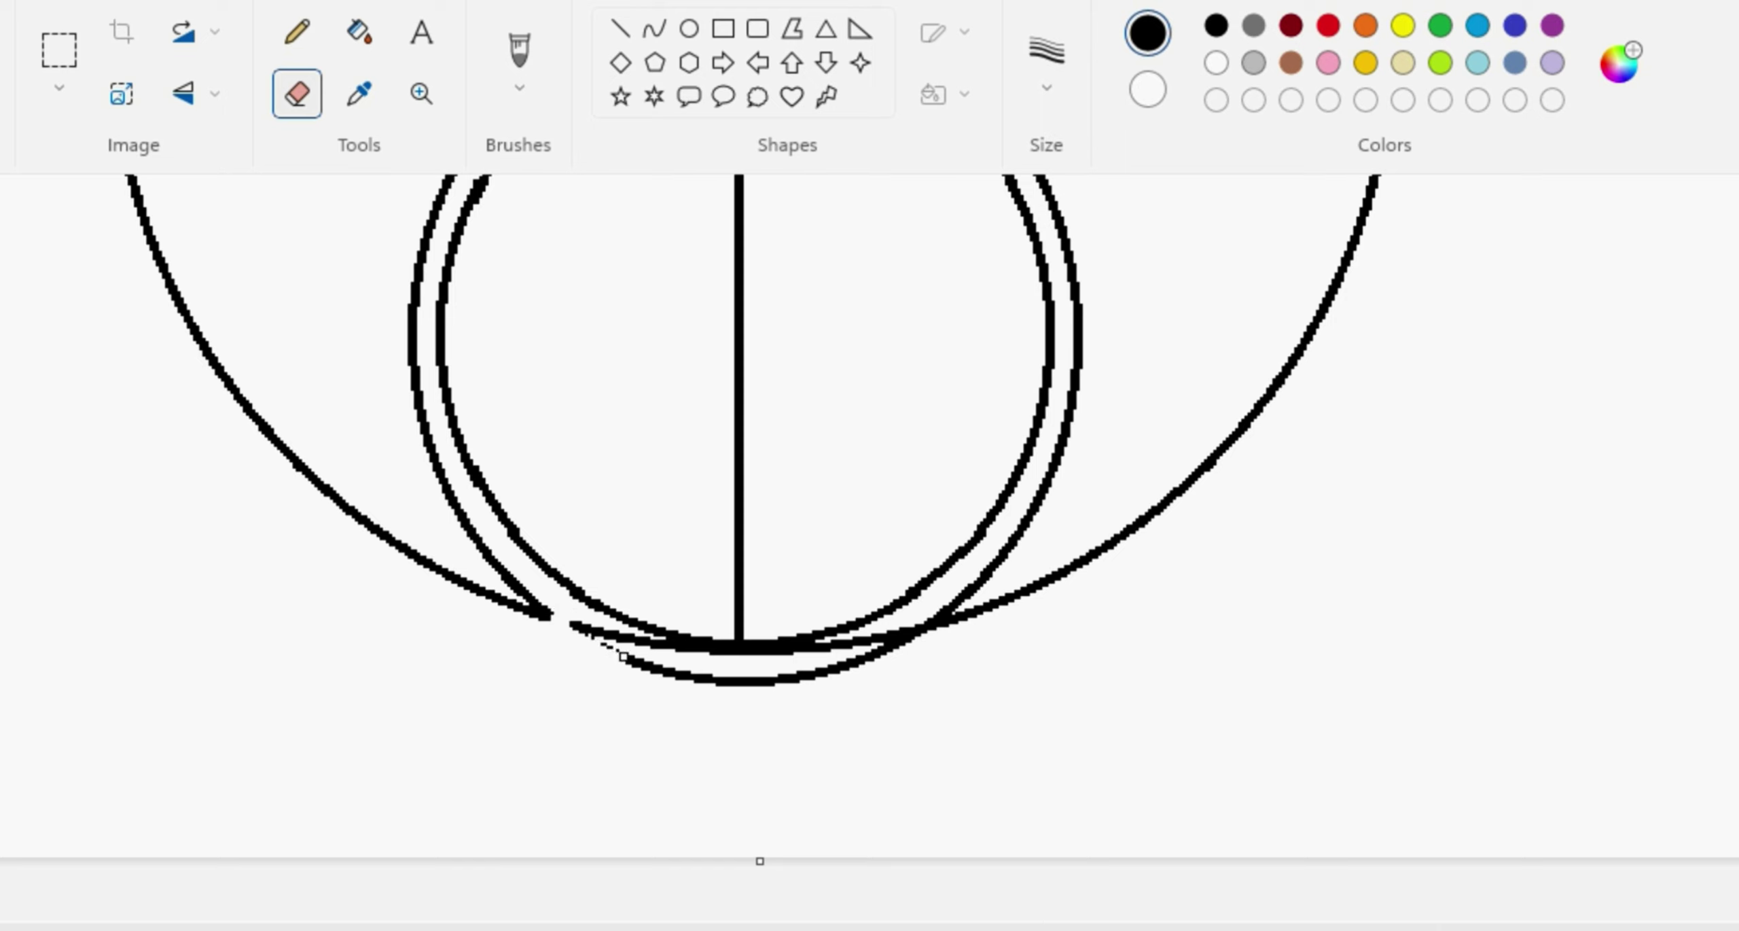
drag(693, 677, 760, 684)
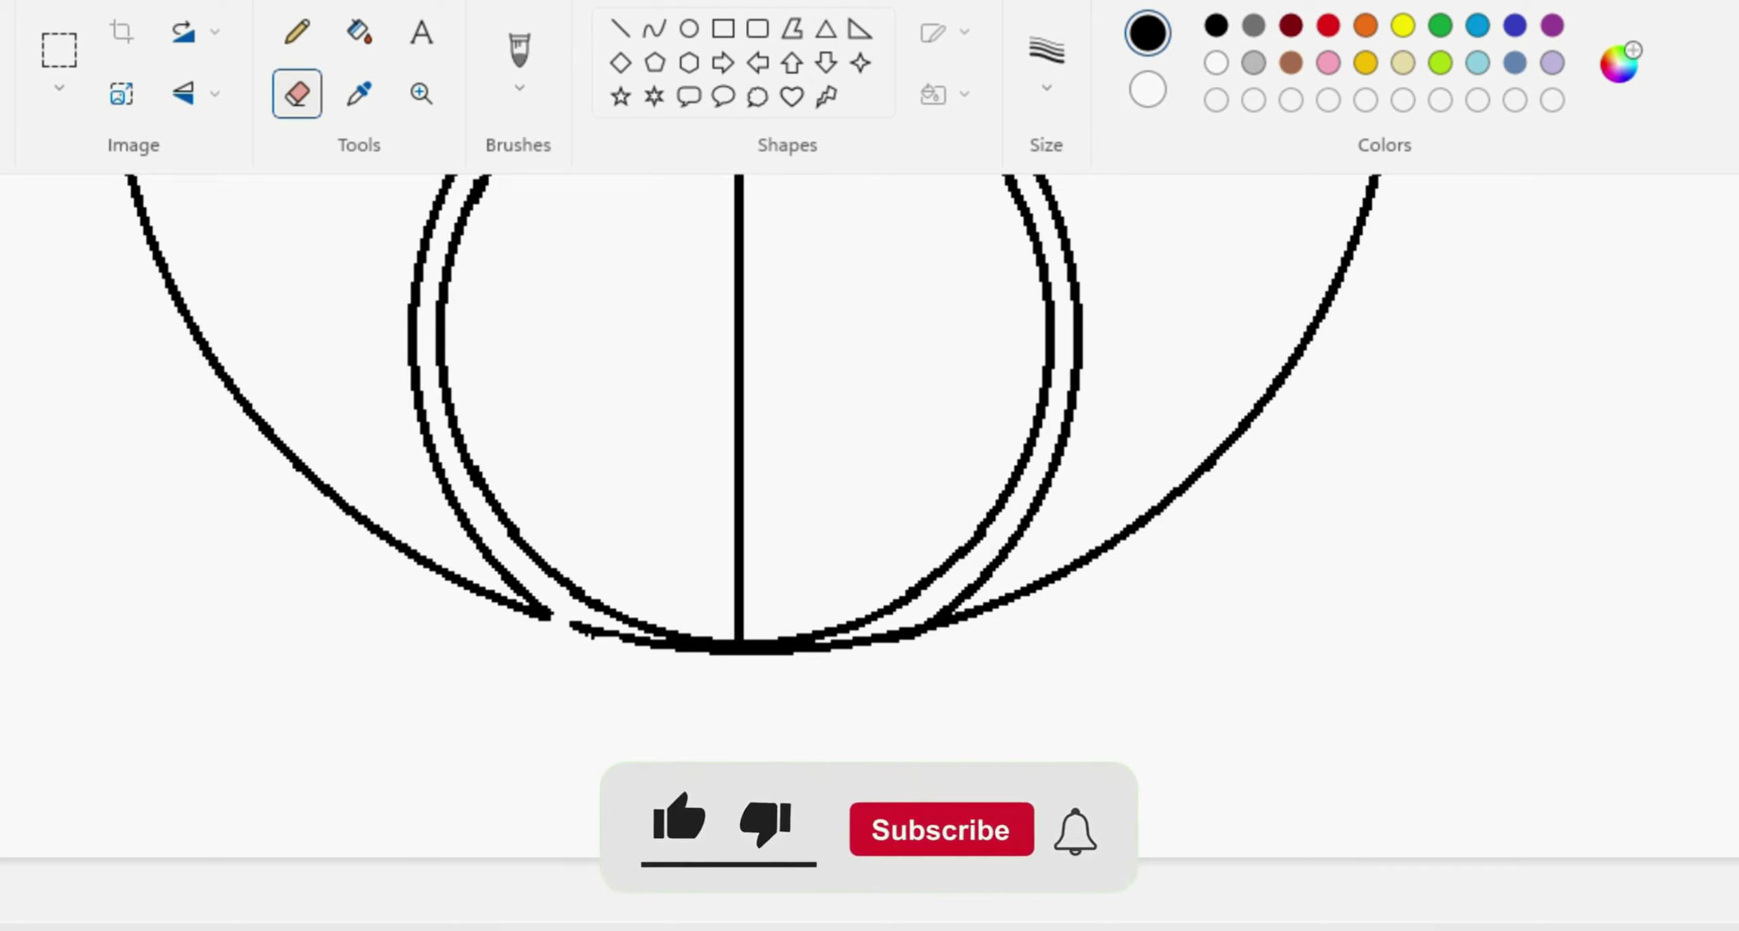
mouse_move(574, 632)
mouse_down()
mouse_move(661, 646)
mouse_move(626, 634)
mouse_up()
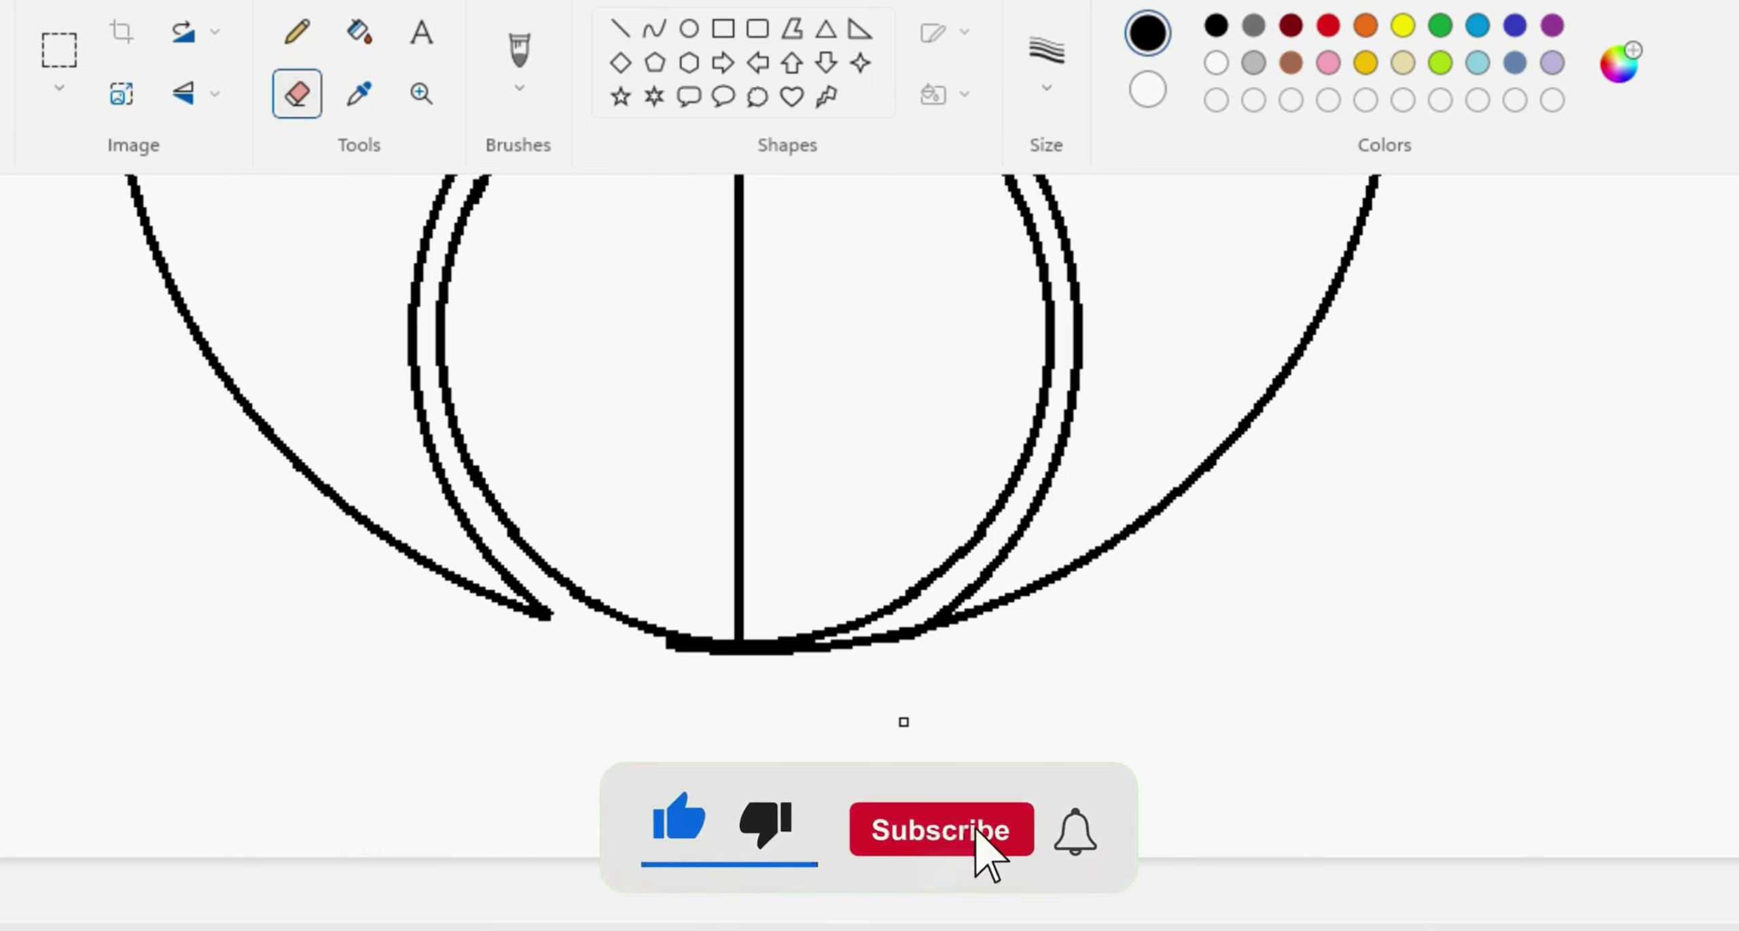
Step: Fill the upper-right and lower-right regions between the large circle and the outer small circles with black
click(427, 101)
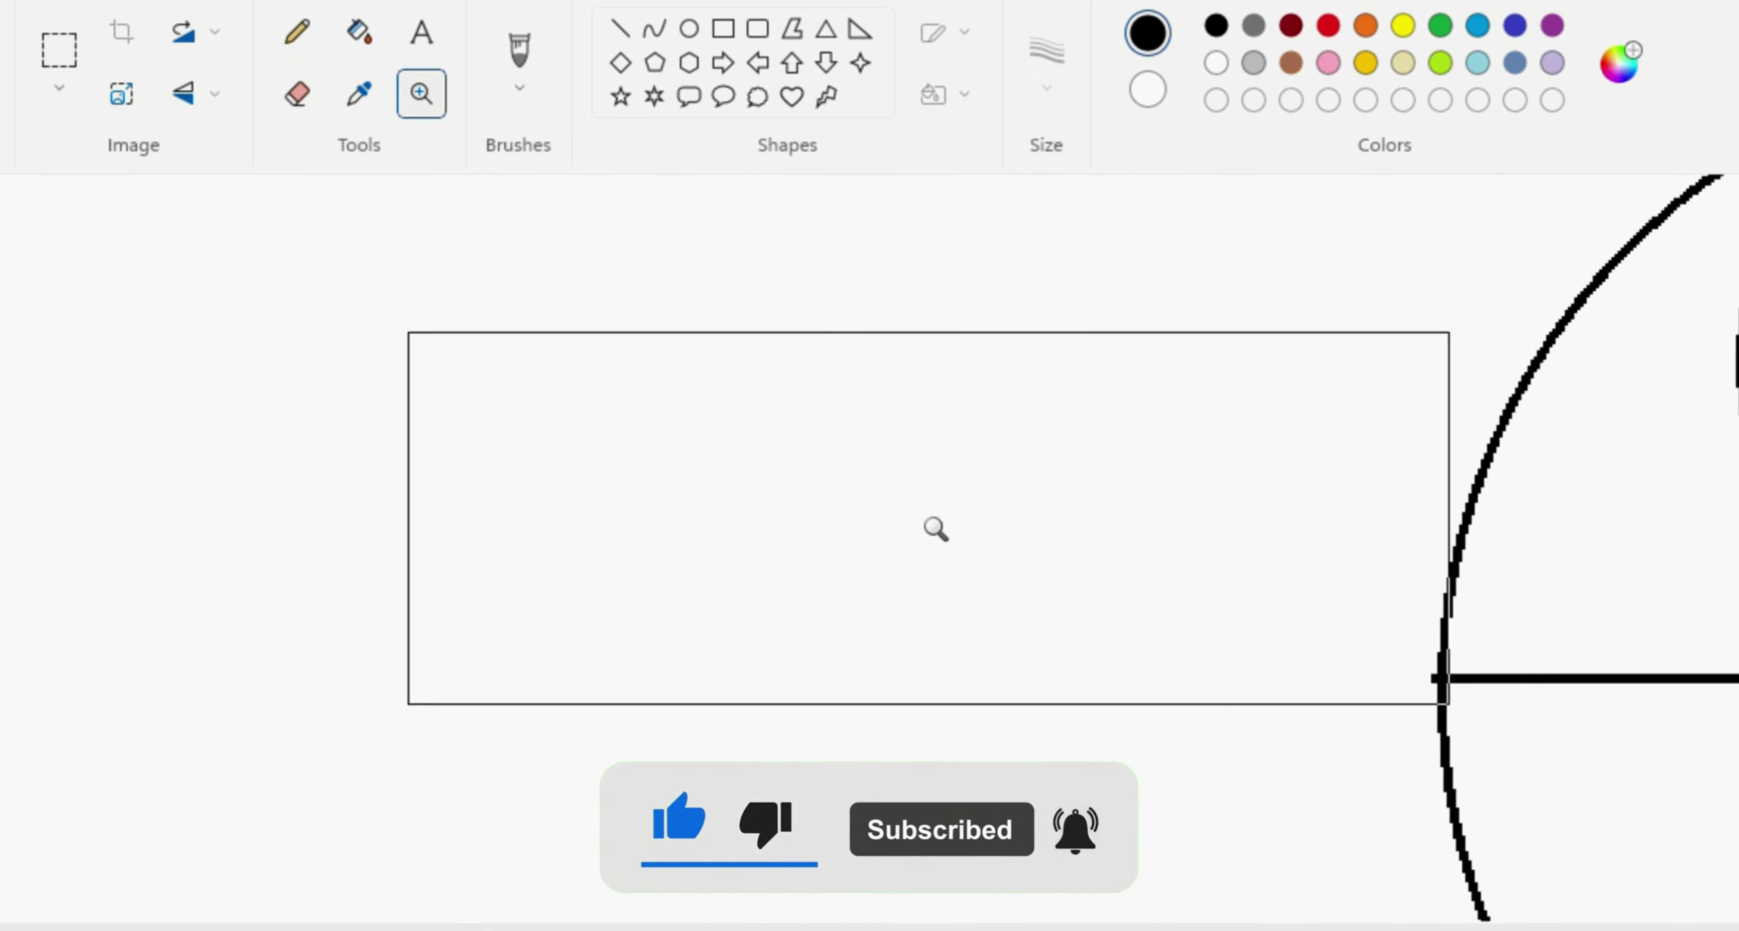
right_click(936, 528)
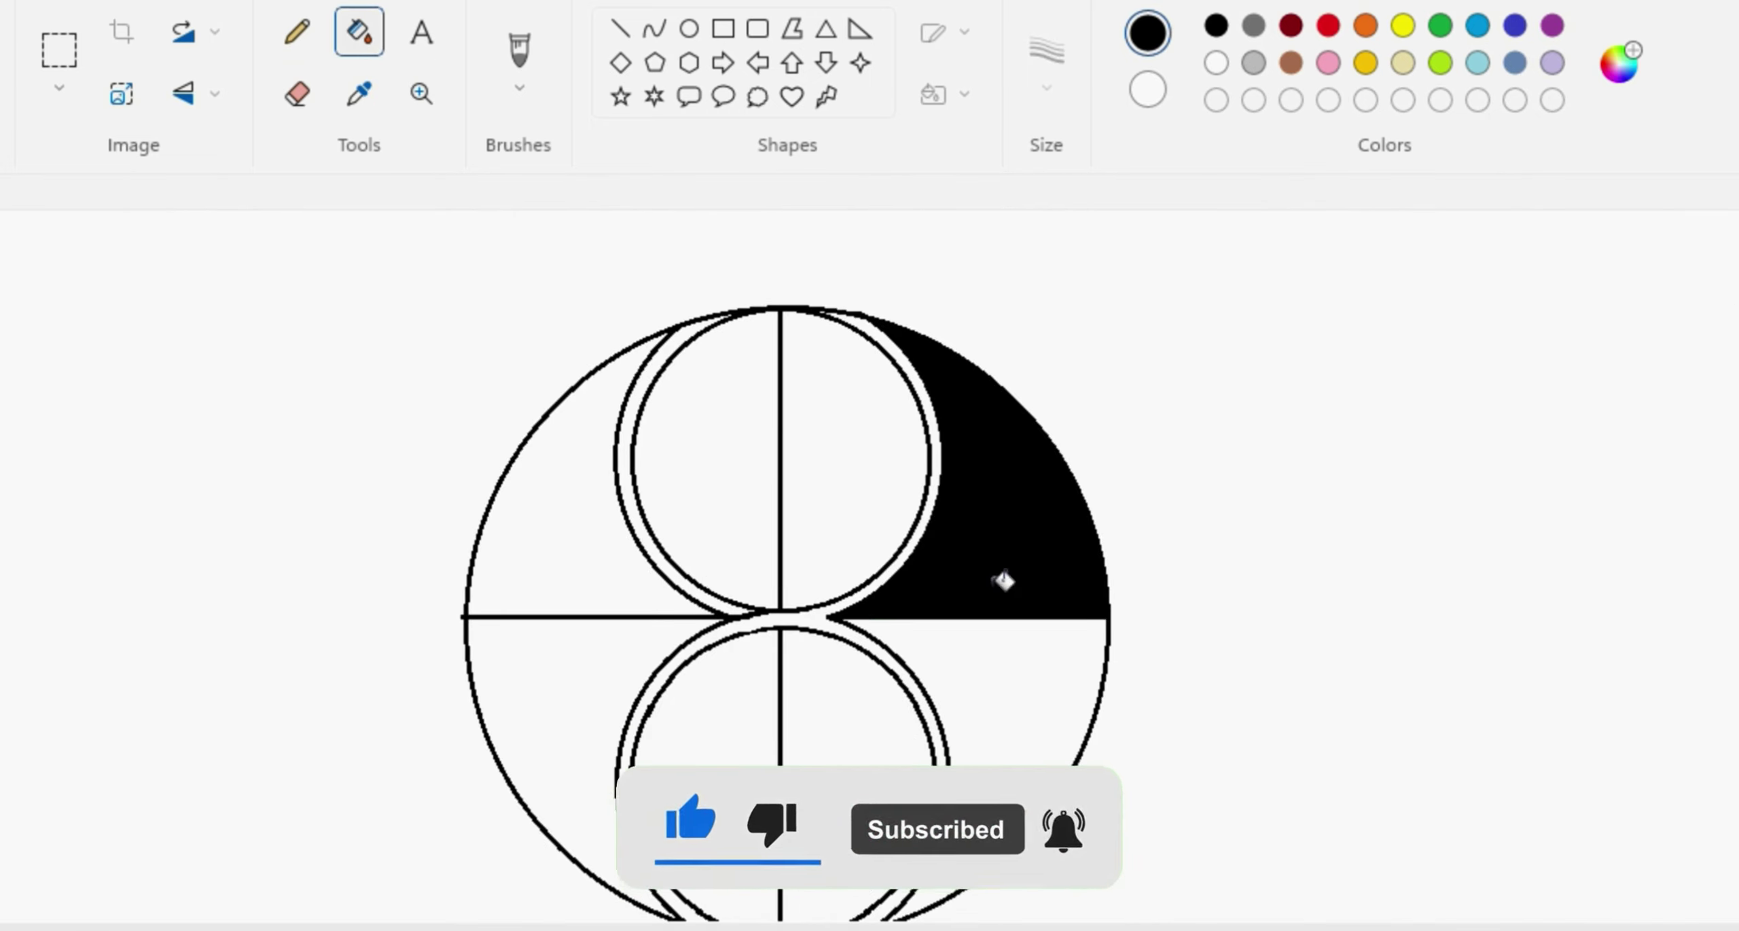
click(943, 729)
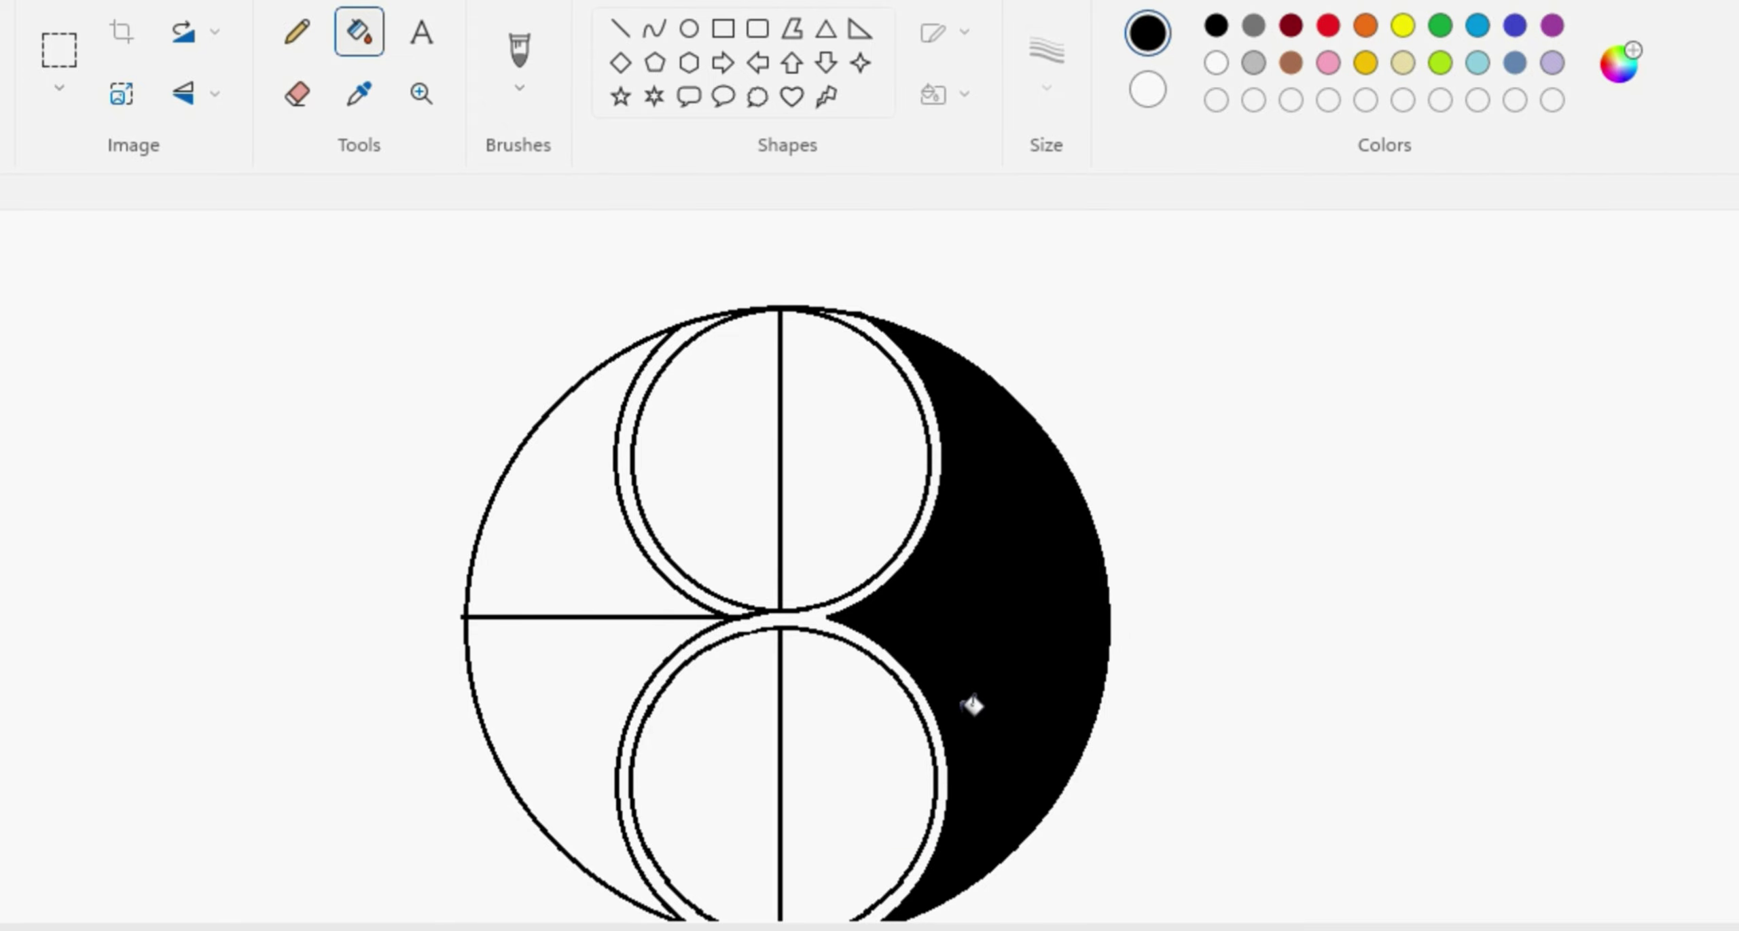
scroll(938, 682, down, 3)
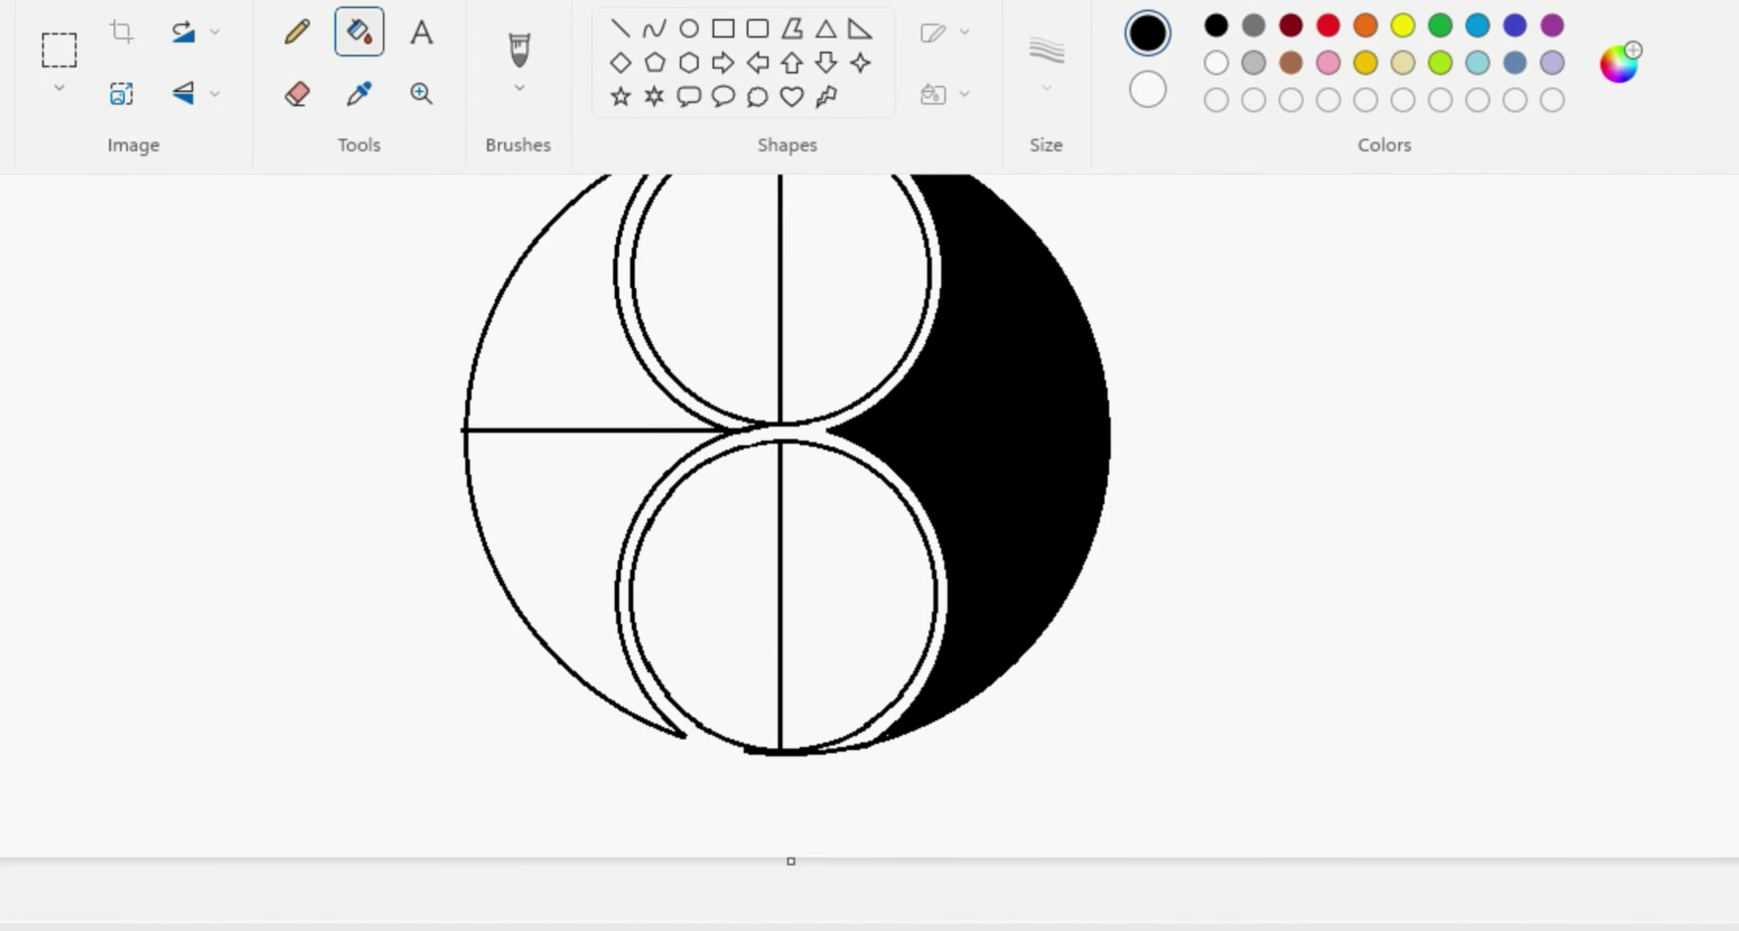
click(799, 590)
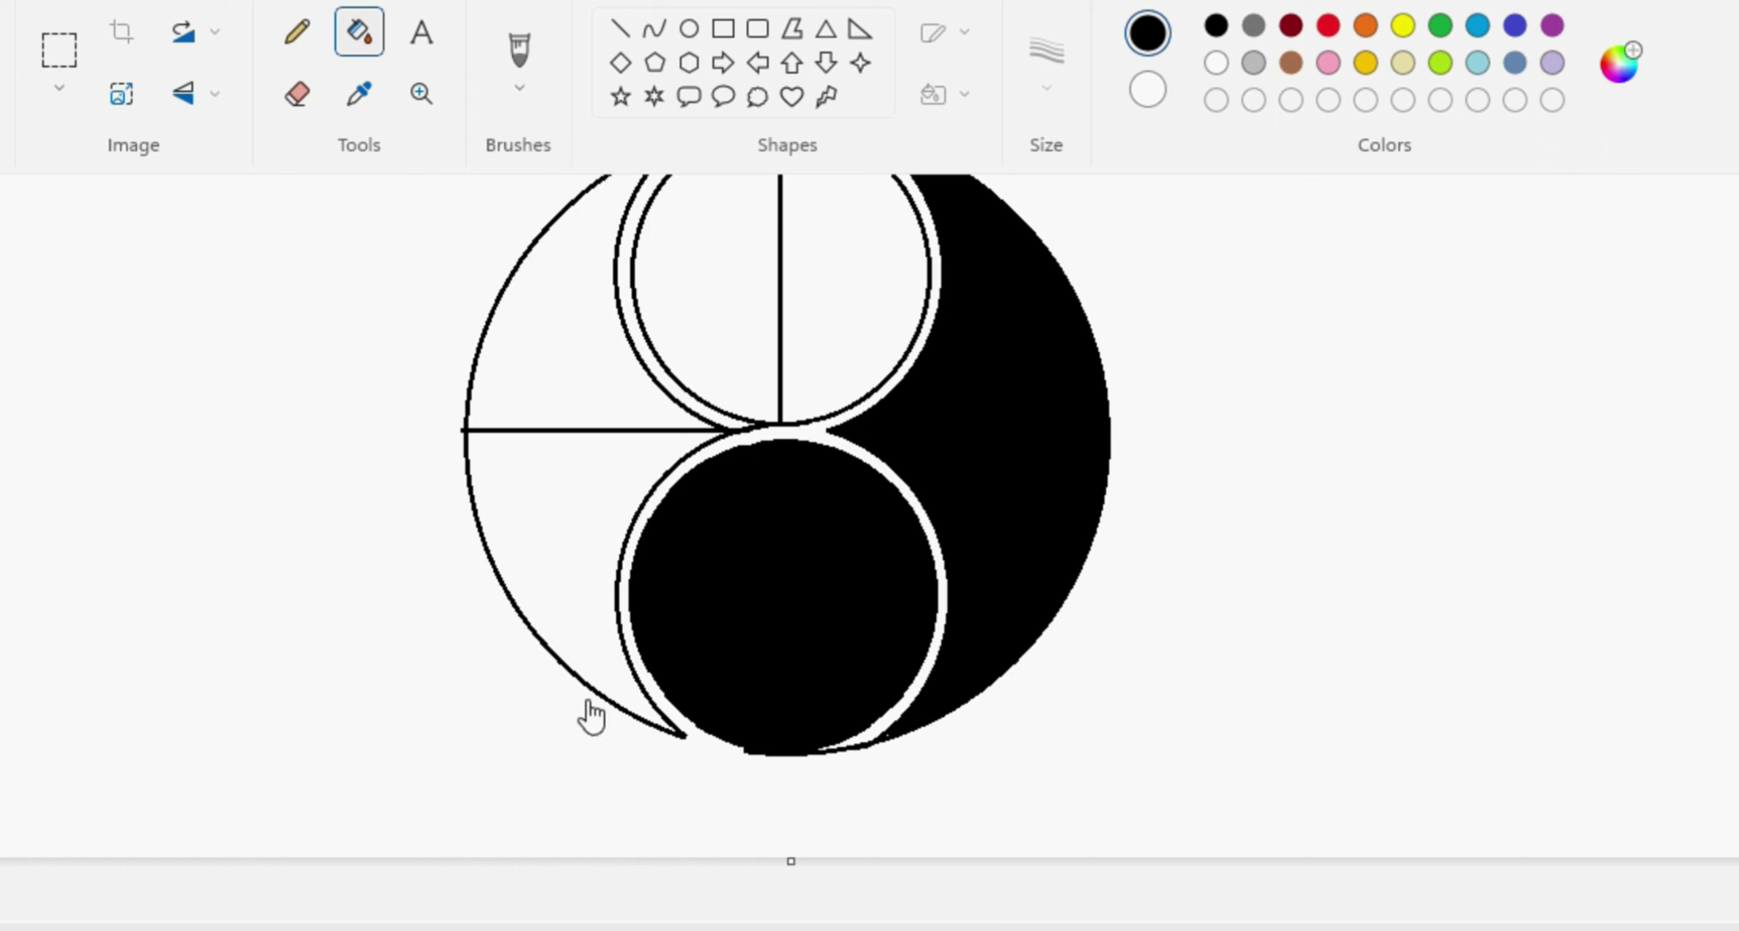
key(ctrl+z)
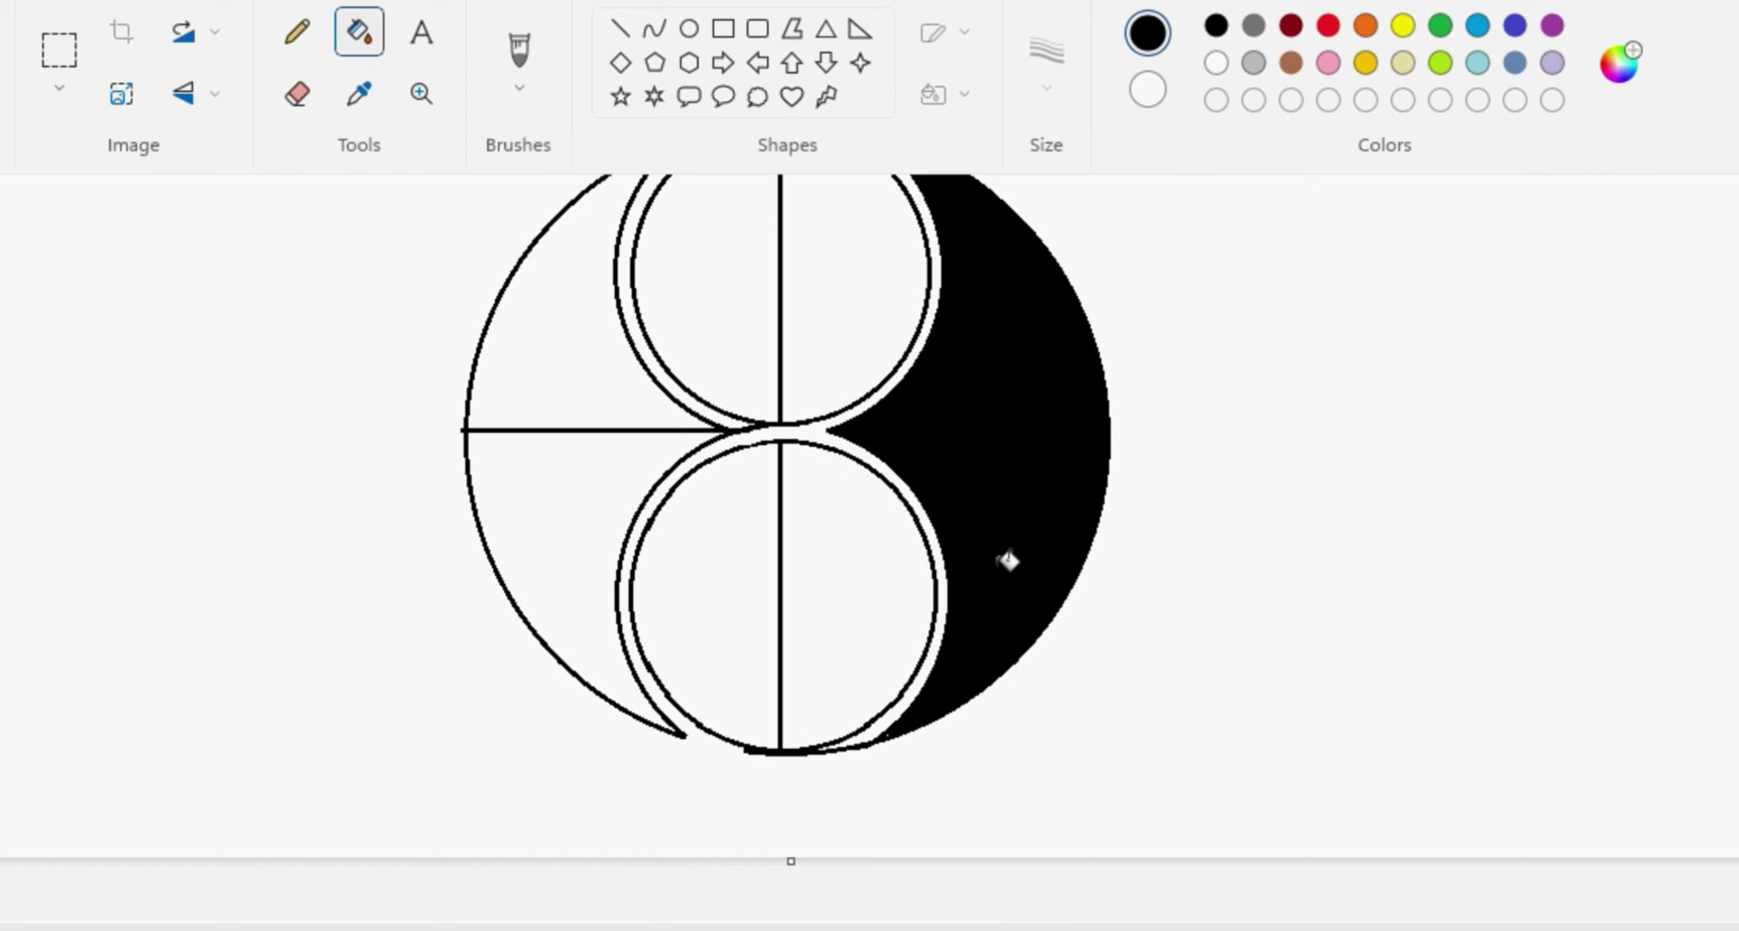
click(924, 508)
key(ctrl+z)
scroll(928, 575, up, 3)
scroll(958, 741, down, 3)
click(620, 29)
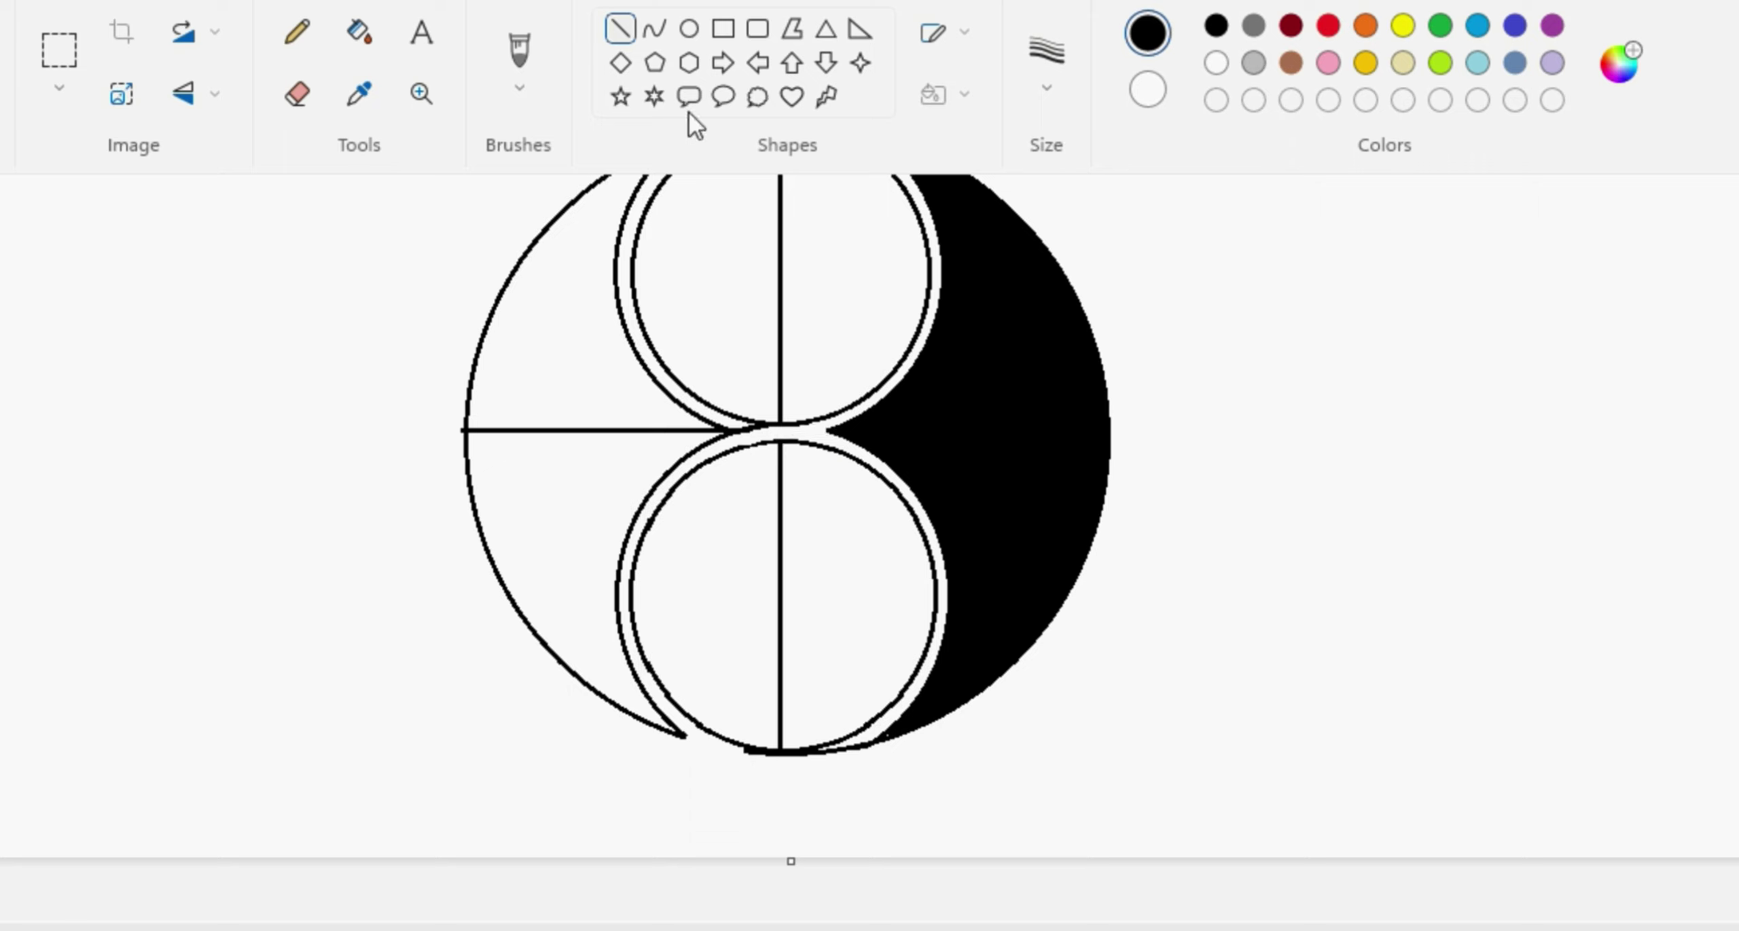
click(654, 29)
Step: Fill both halves of the lower inner circle and the gap on its right side with black
click(360, 32)
click(857, 584)
click(942, 590)
click(714, 598)
scroll(896, 669, up, 7)
scroll(881, 629, down, 7)
scroll(881, 629, up, 1)
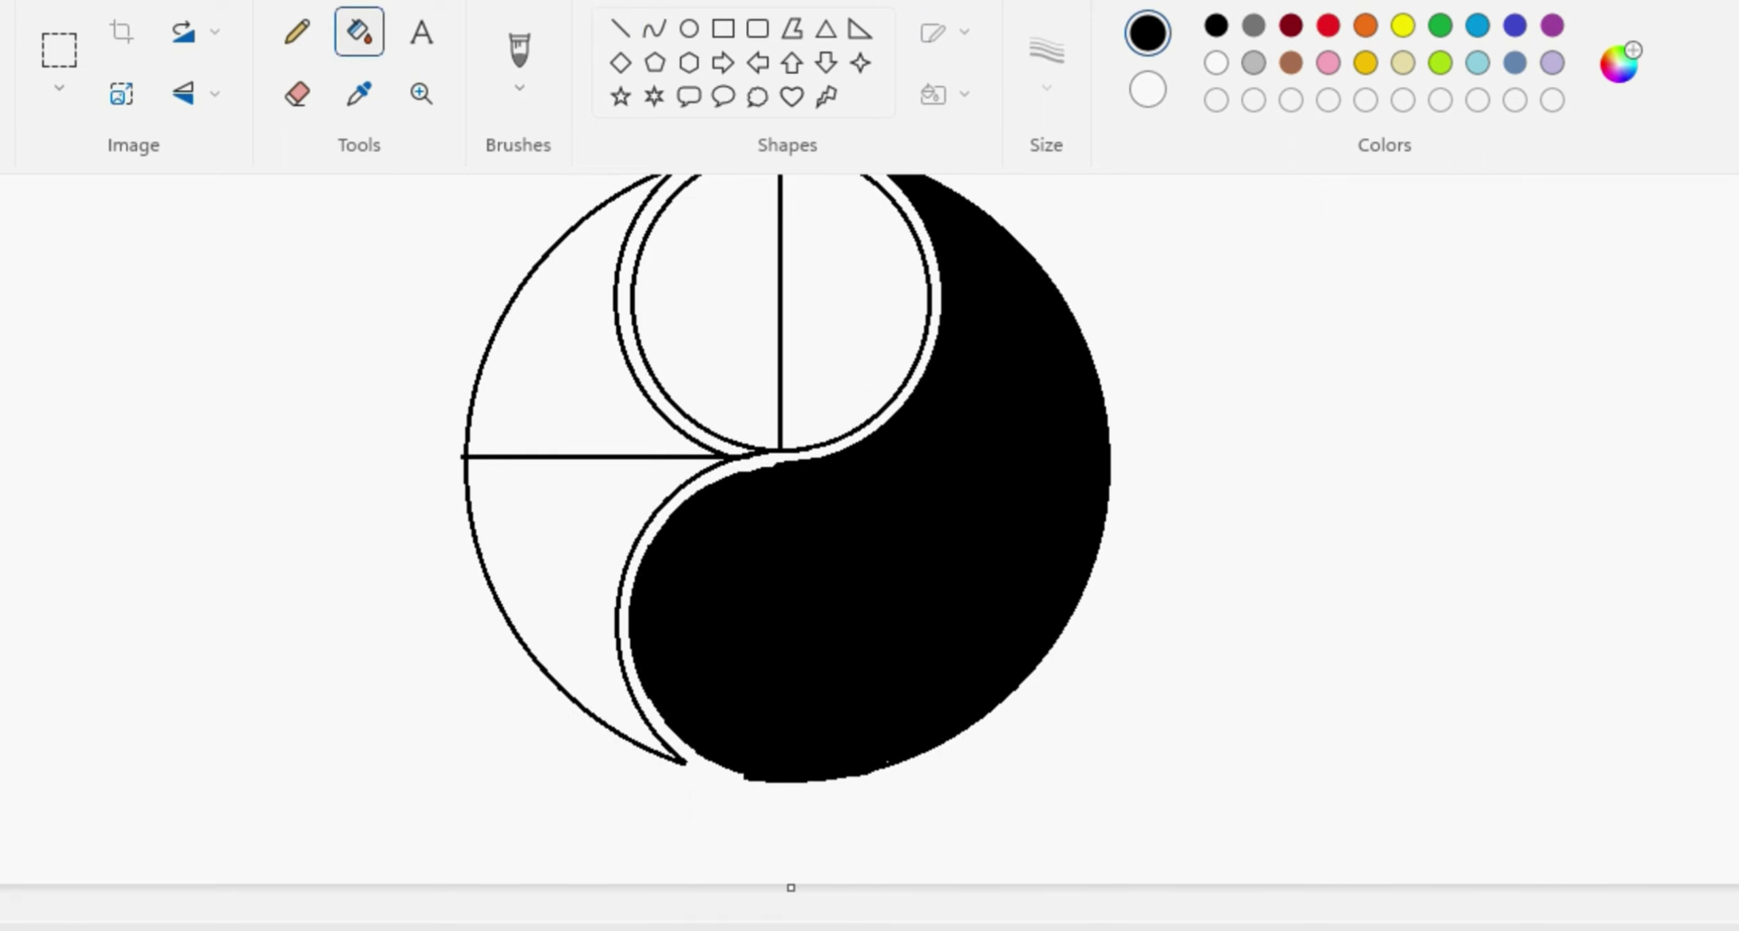
click(1292, 26)
click(829, 314)
scroll(939, 430, up, 3)
key(ctrl+z)
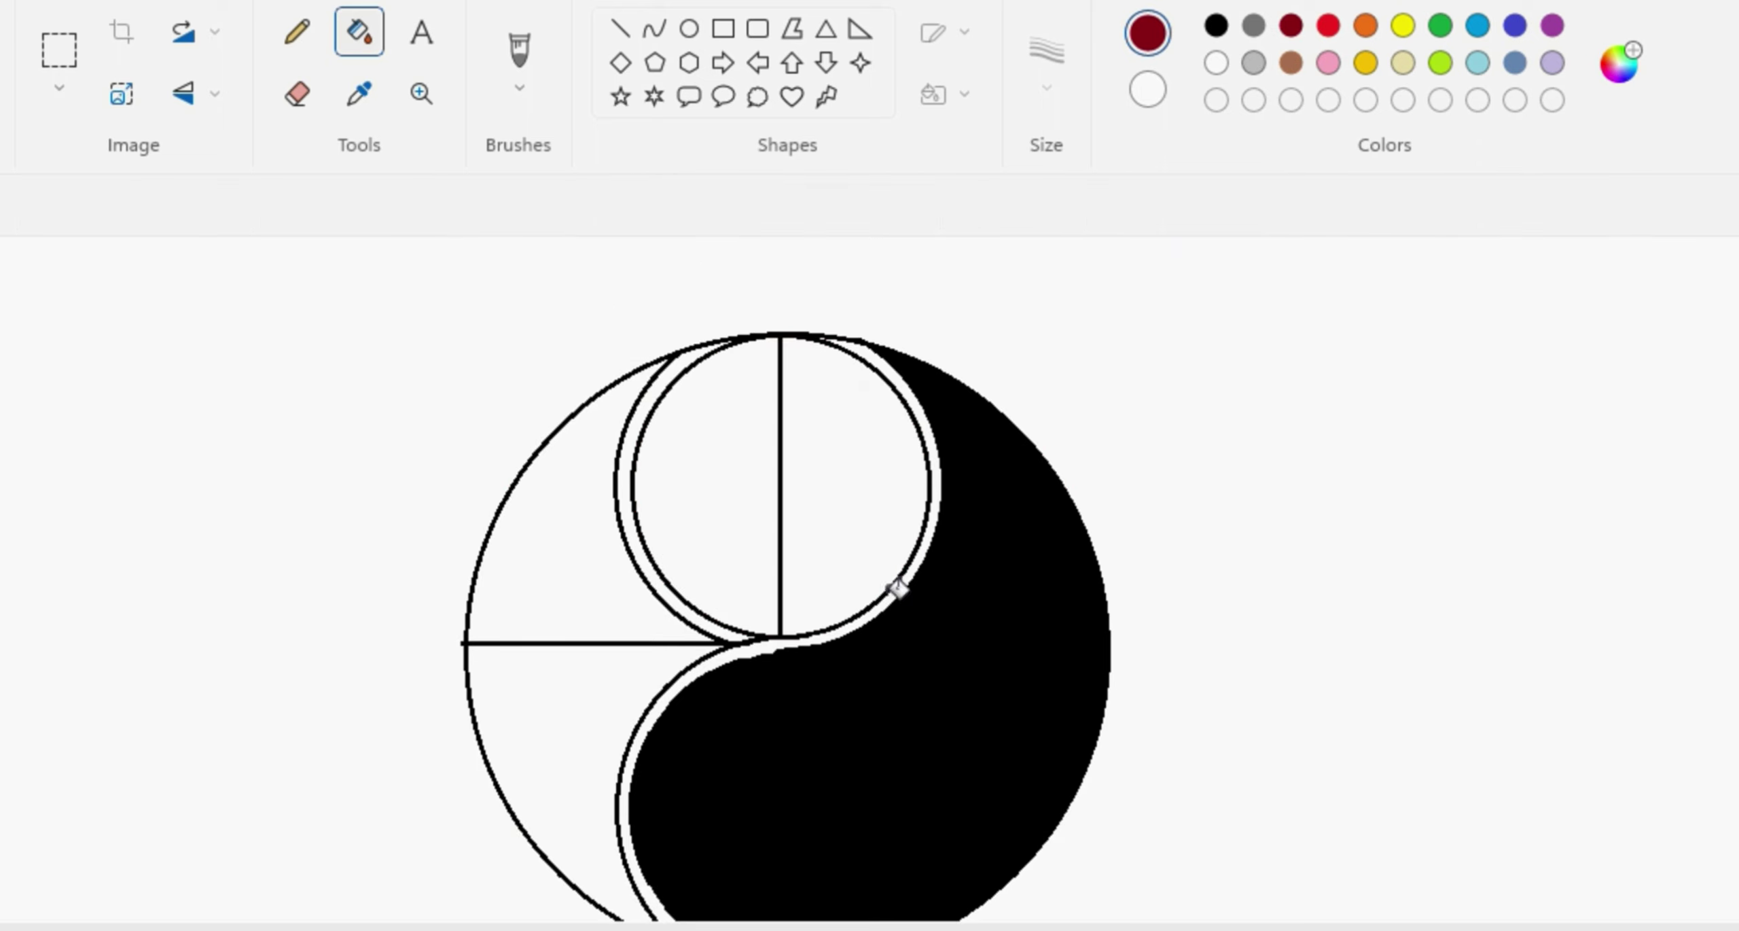
Step: Cut through the large circle's top arc with white lines between the upper circle and the black shape's tip
click(422, 96)
click(808, 373)
click(808, 373)
click(1216, 63)
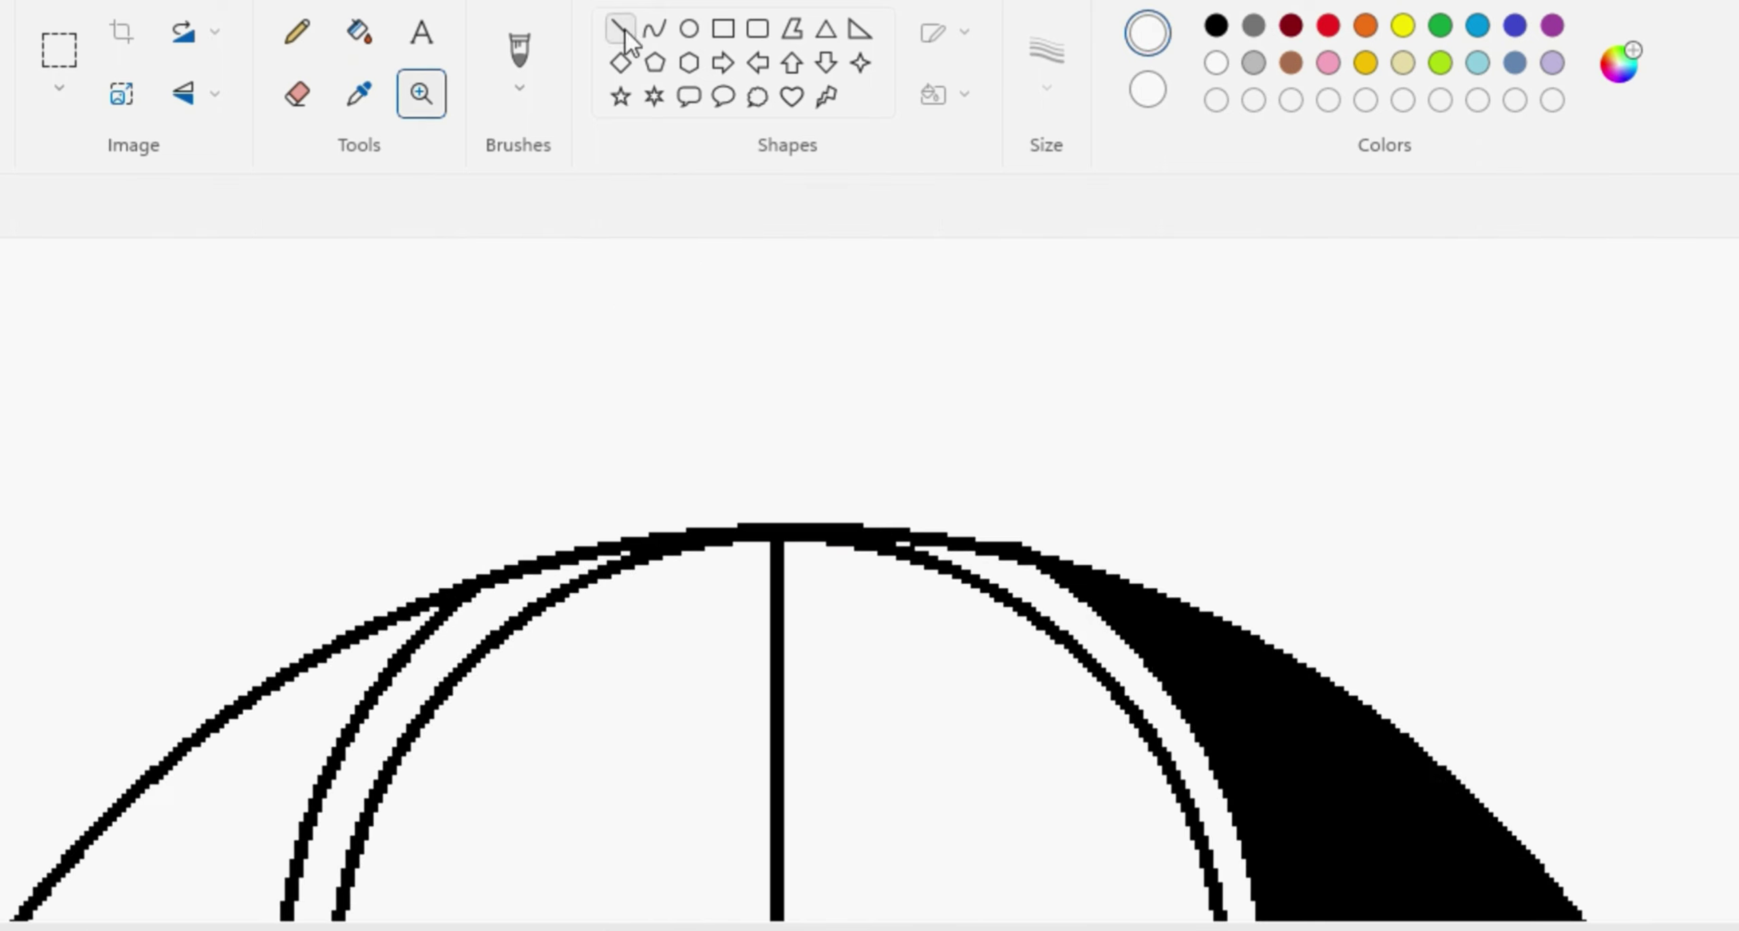
click(622, 33)
mouse_move(1053, 577)
mouse_down()
mouse_move(1019, 540)
mouse_move(776, 485)
mouse_up()
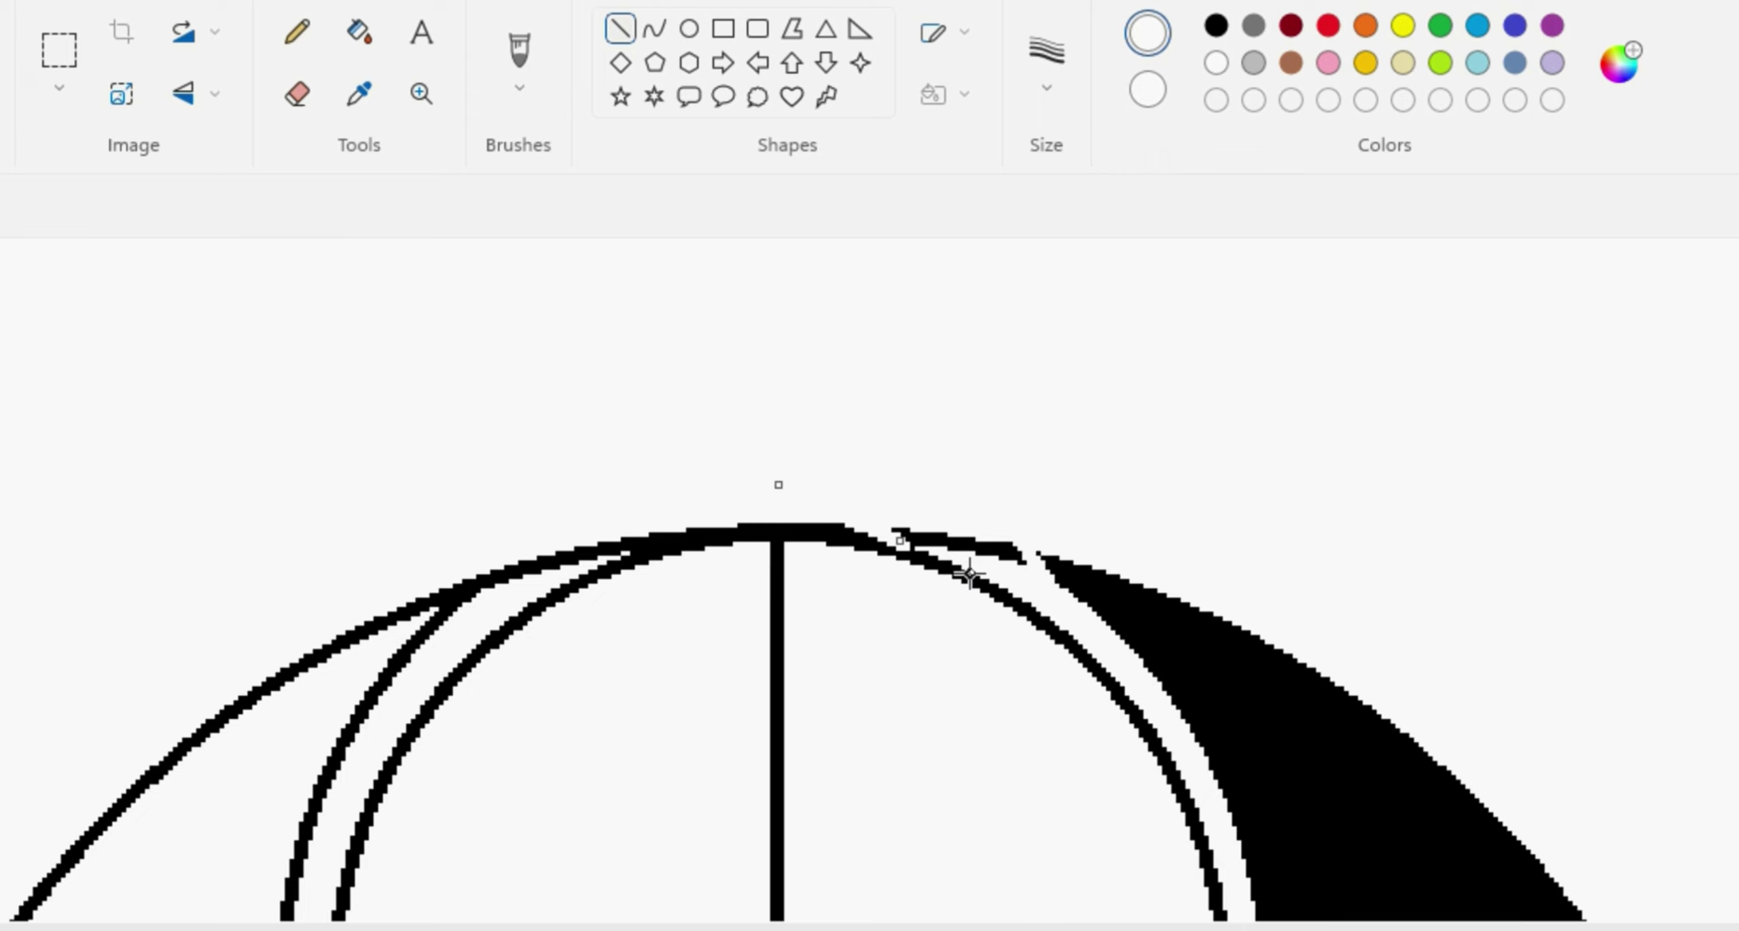
key(ctrl+z)
drag(922, 553, 791, 493)
Step: Fill the isolated arc fragment beside the black shape's upper tip with white
click(356, 29)
click(983, 553)
click(421, 93)
right_click(450, 435)
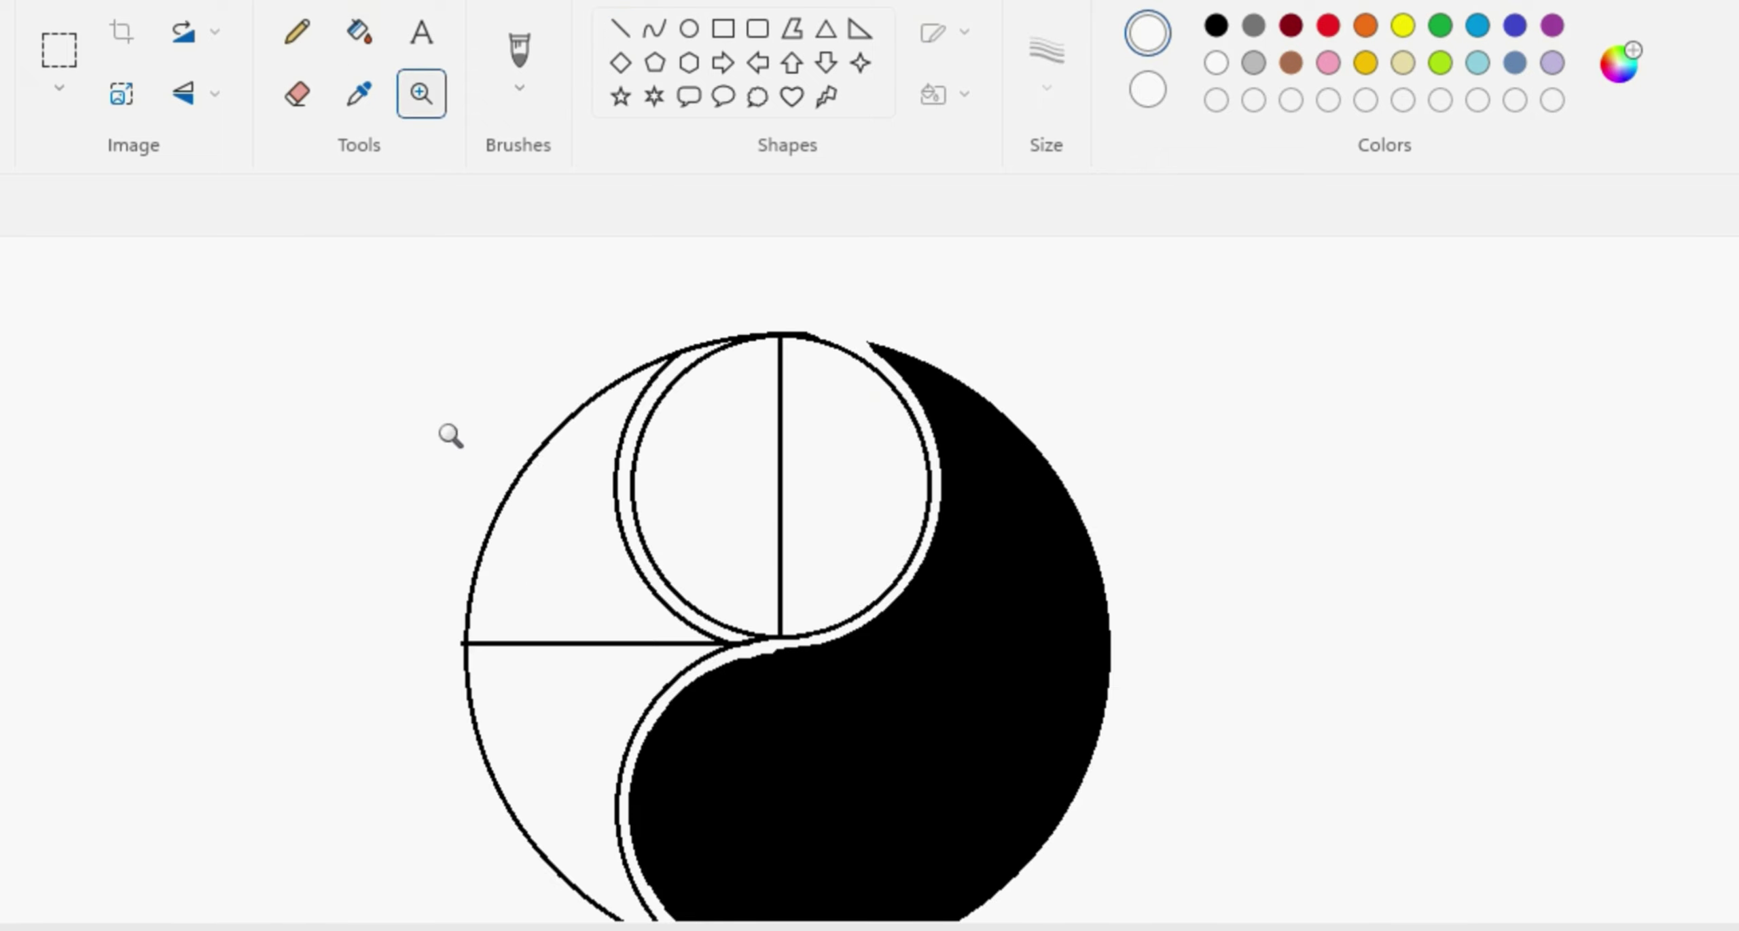
Step: Fill the upper inner circle and the remaining left-hand regions with dark grey
click(359, 31)
click(1253, 27)
click(935, 483)
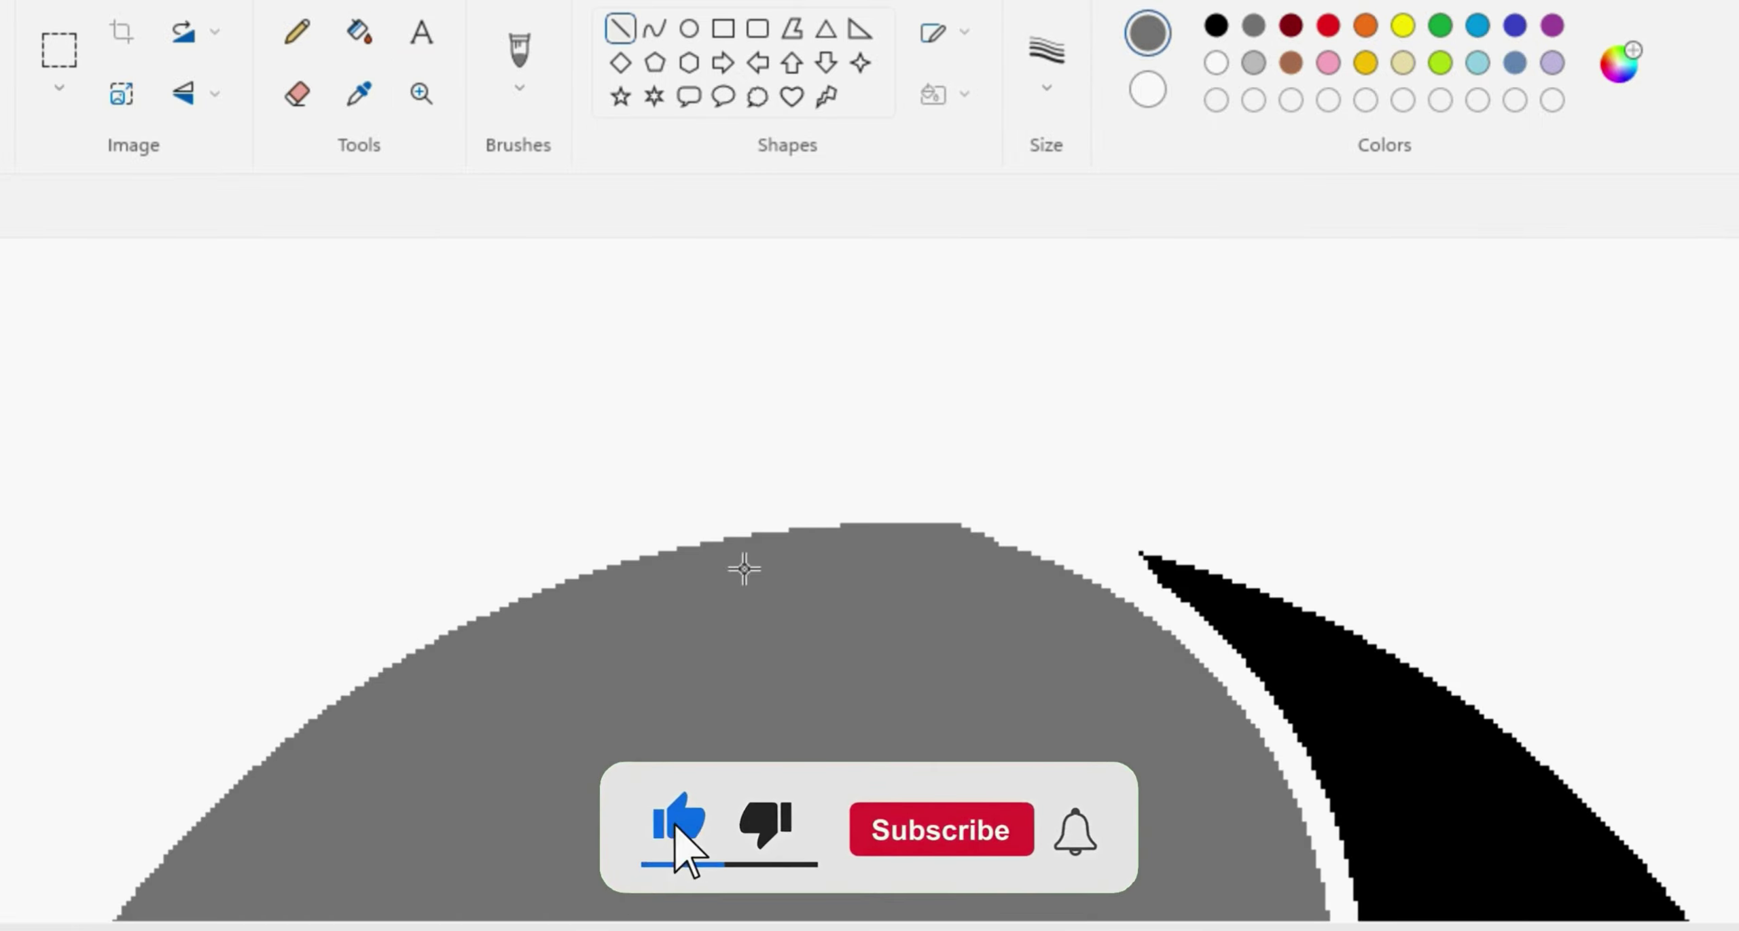
Step: Smooth the black shape's edge along the central S-shaped gap with black curves
right_click(536, 443)
click(535, 443)
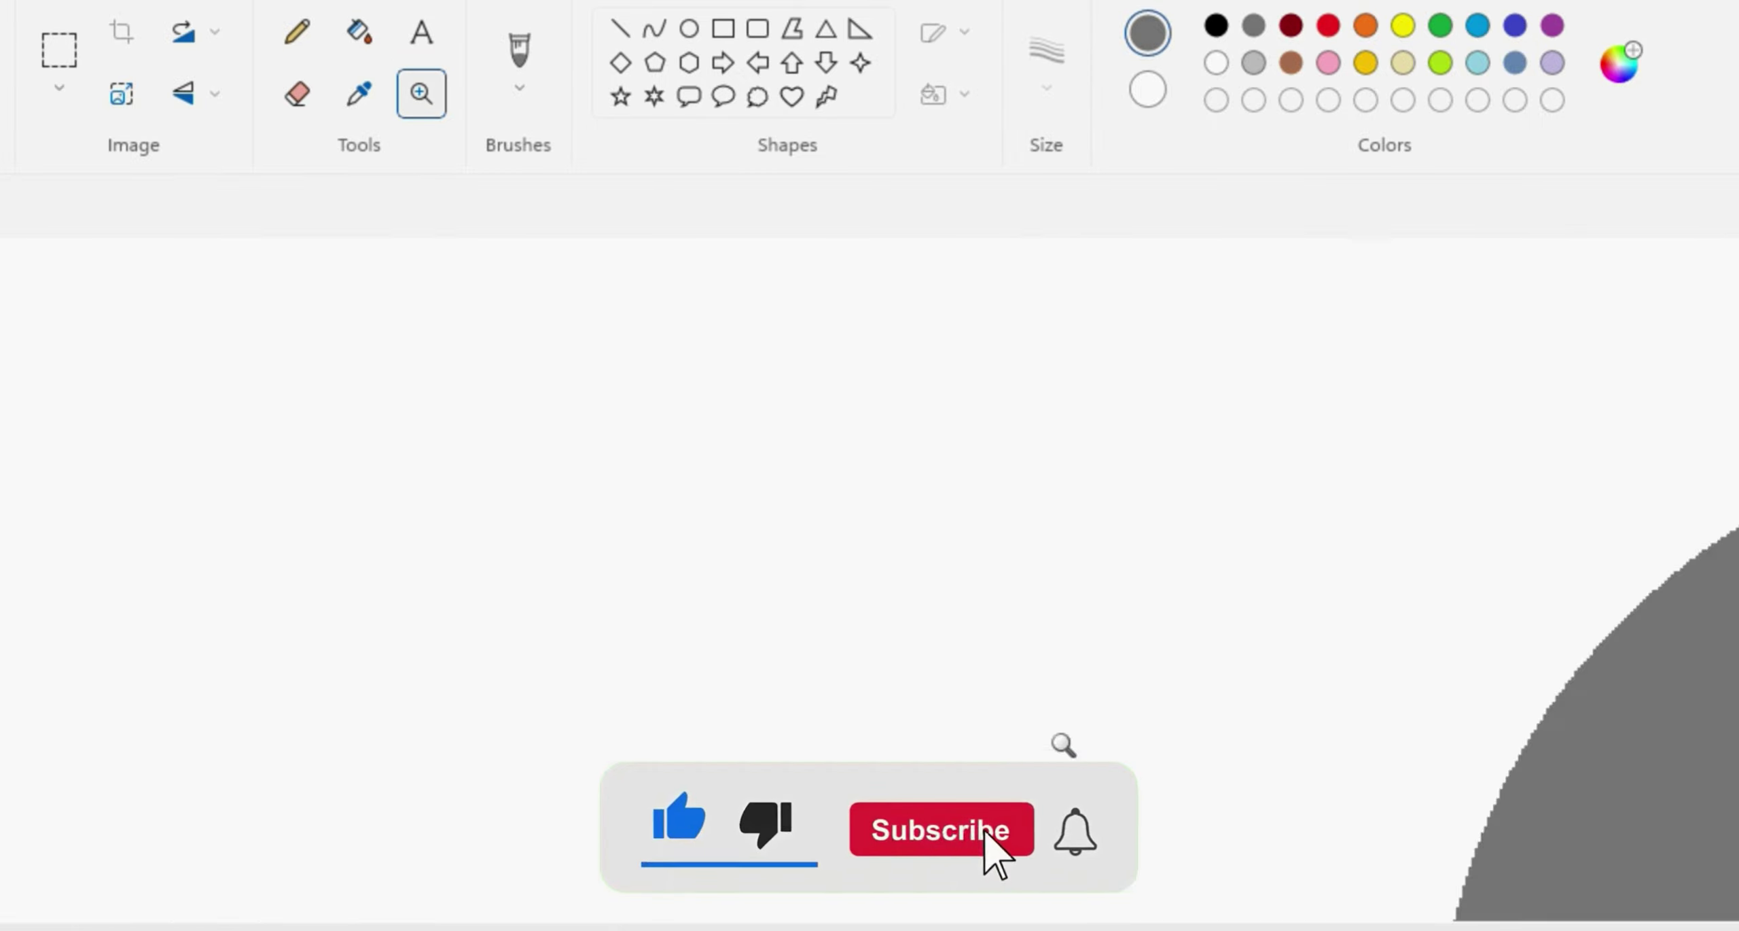
scroll(1063, 741, right, 10)
scroll(745, 614, down, 5)
scroll(745, 613, left, 5)
click(1216, 26)
click(621, 29)
click(653, 30)
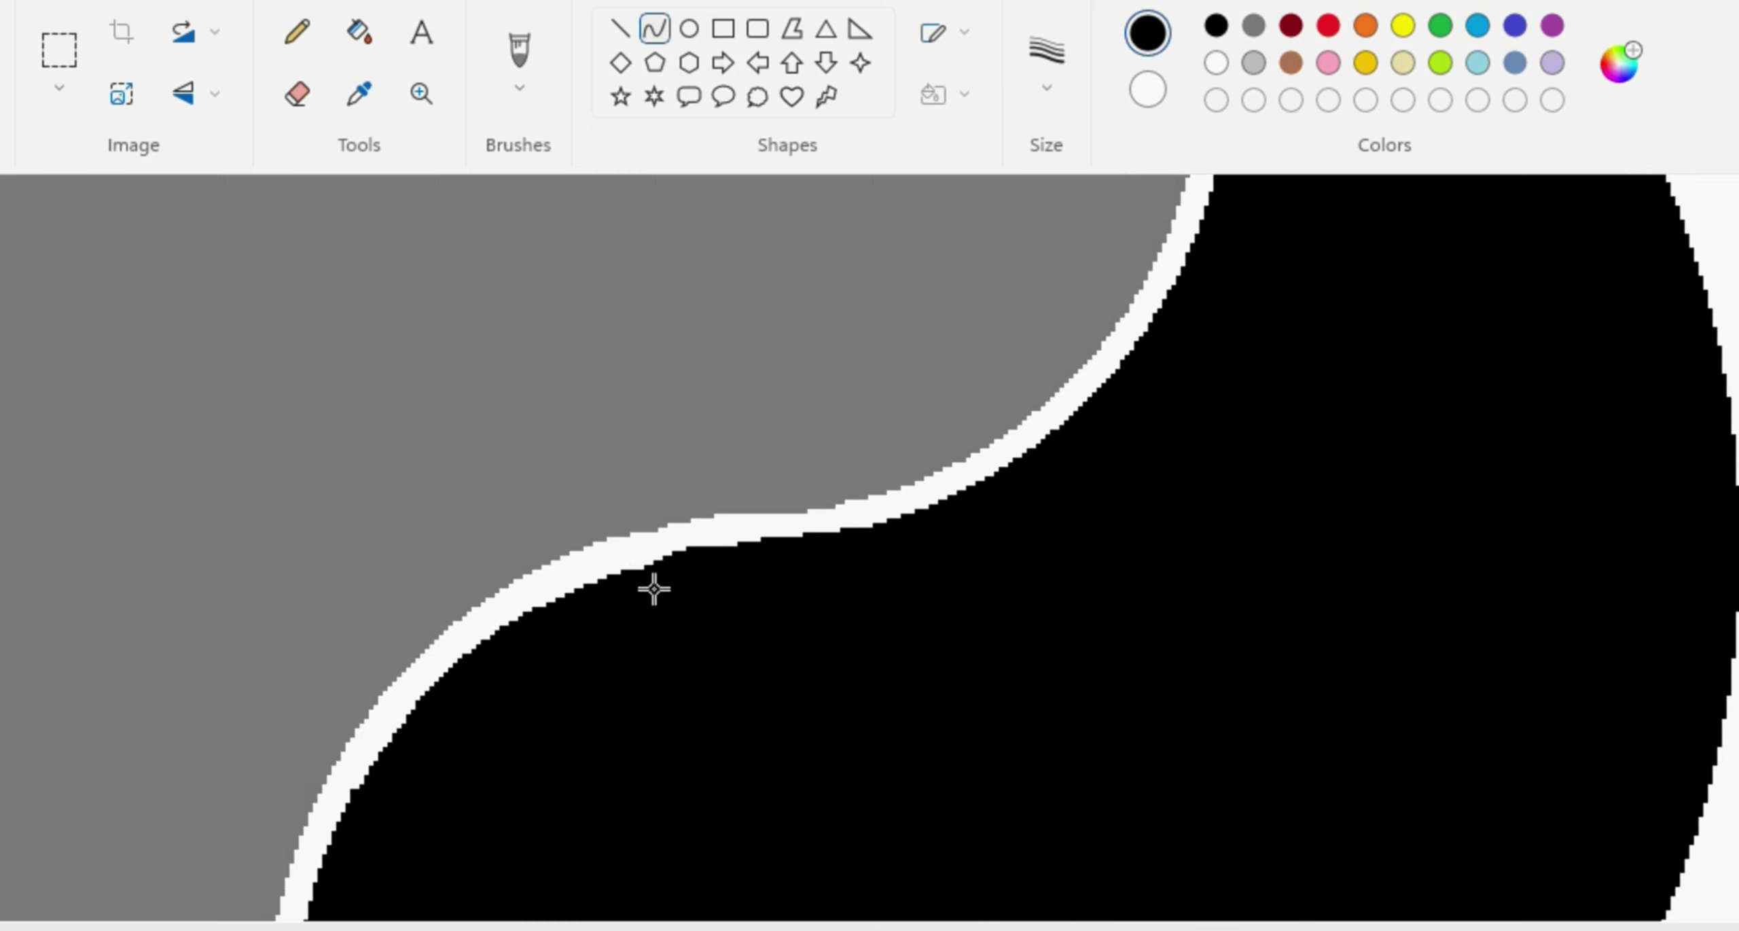
click(421, 94)
right_click(349, 466)
right_click(349, 466)
Step: Trim the uneven bottom edge of the black shape with white curves that follow the large circle
scroll(788, 523, up, 3)
scroll(788, 523, down, 3)
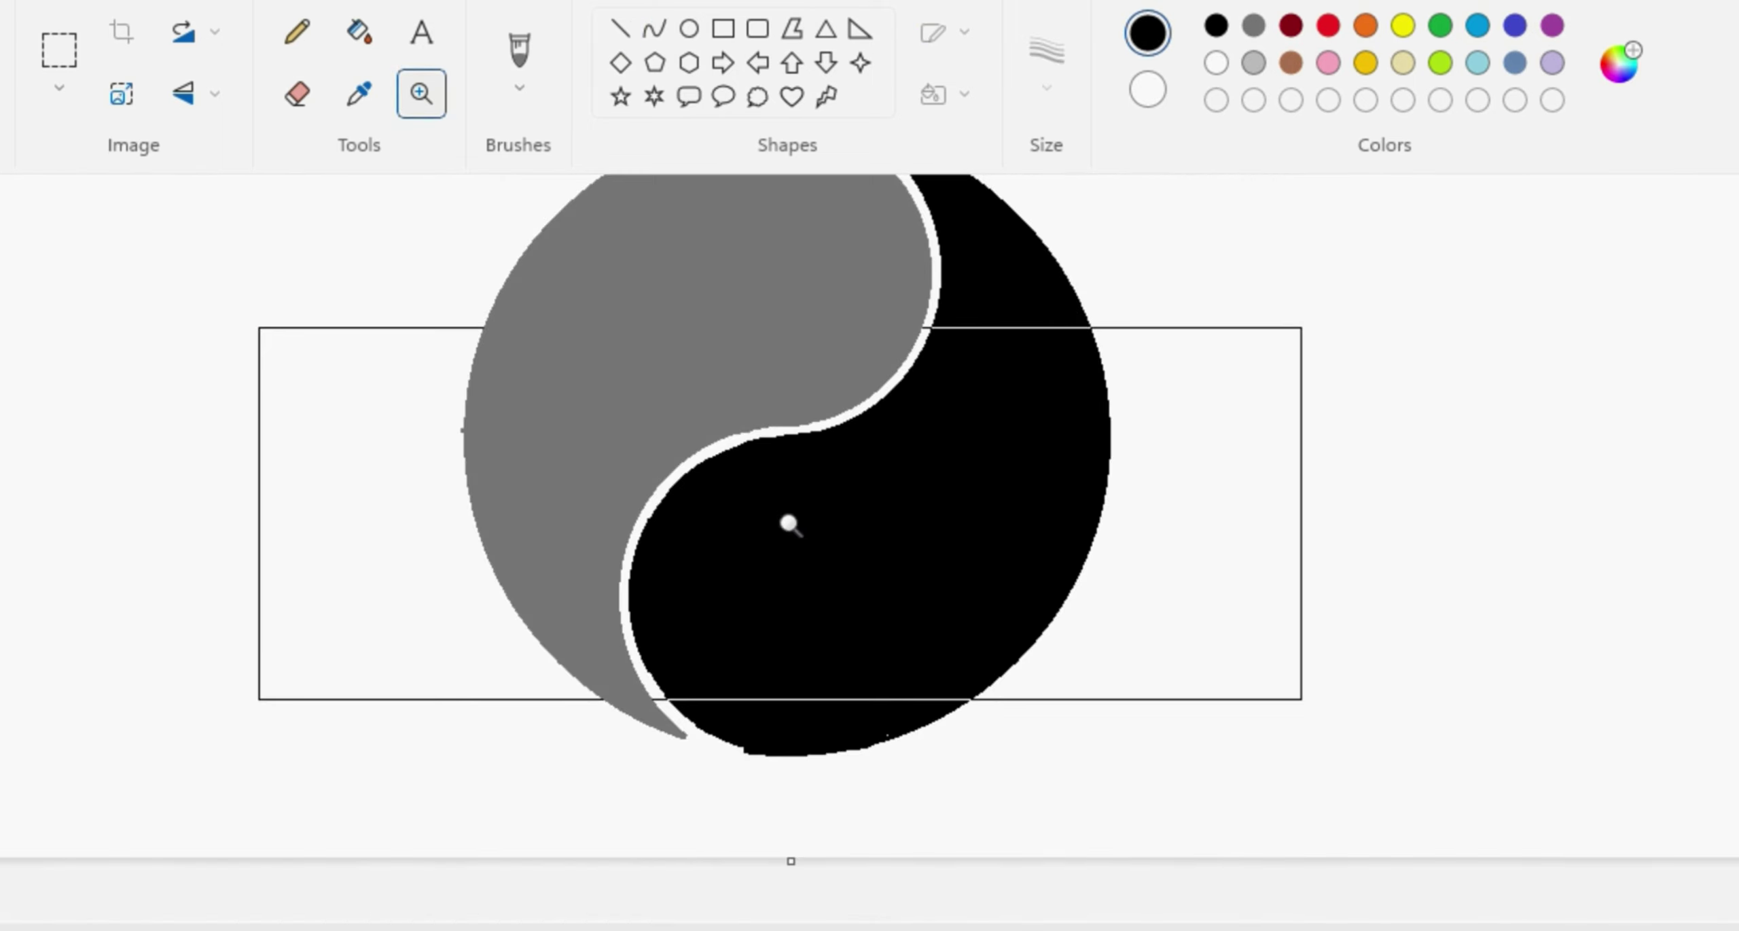
scroll(788, 523, up, 3)
scroll(701, 557, down, 3)
scroll(1324, 713, up, 2)
scroll(1325, 713, left, 1)
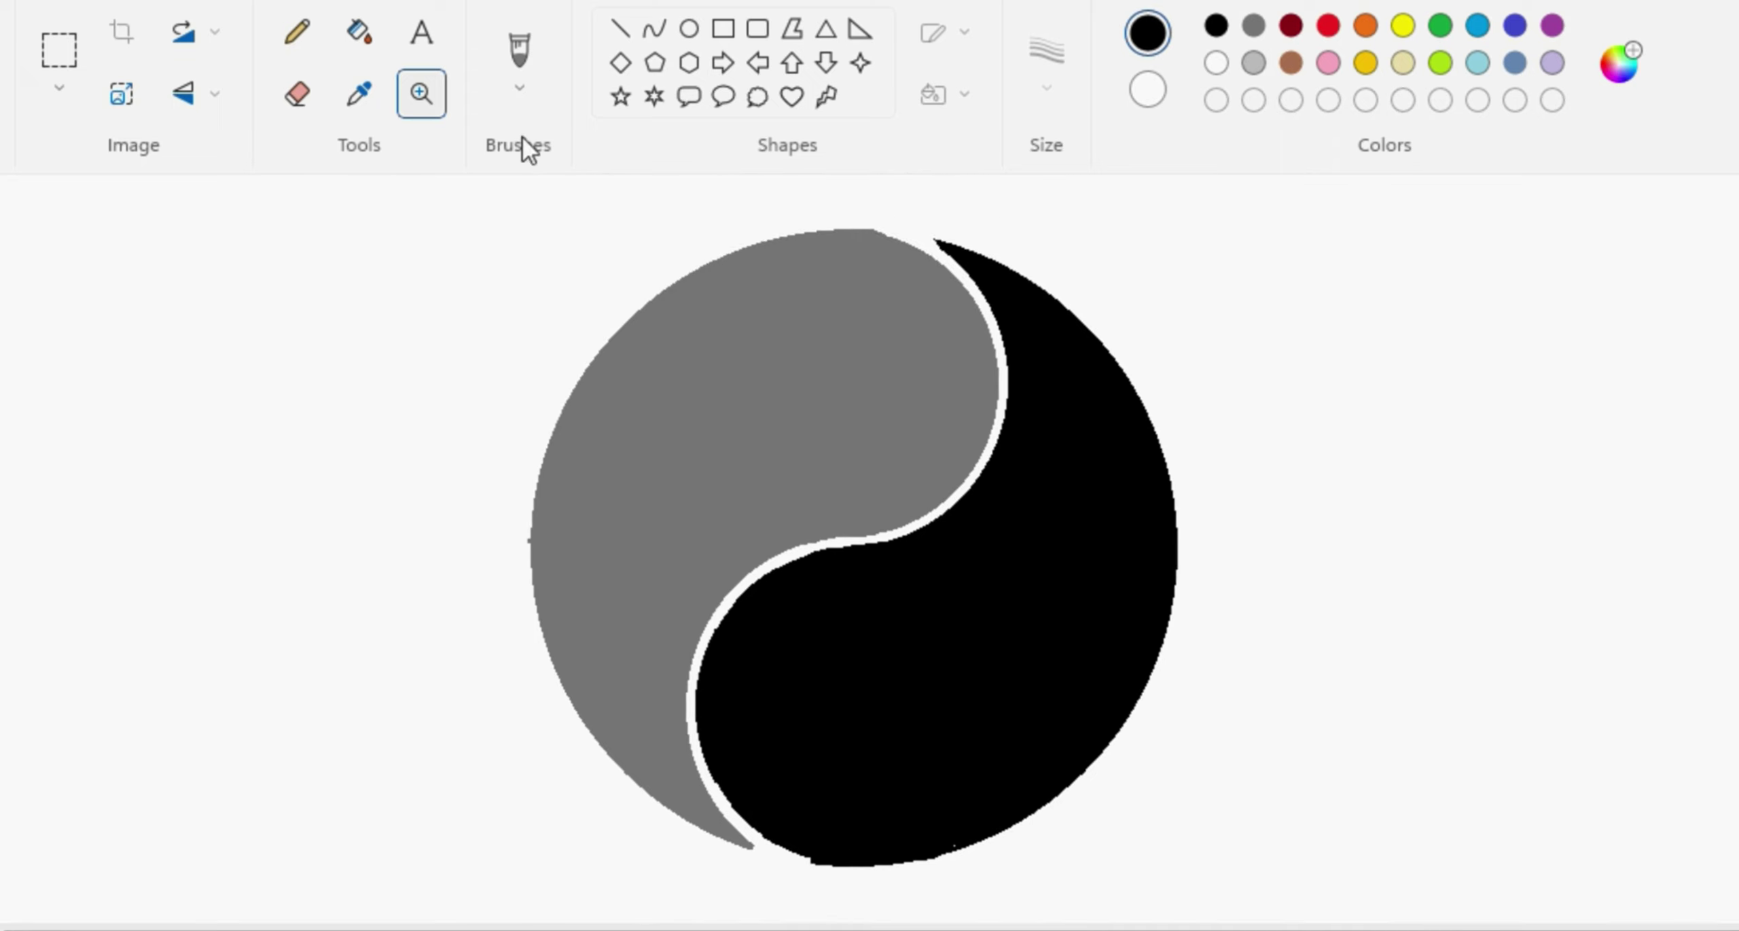
click(654, 29)
click(1216, 63)
drag(781, 853, 1118, 800)
drag(938, 834, 860, 898)
drag(761, 844, 1009, 862)
drag(883, 853, 856, 897)
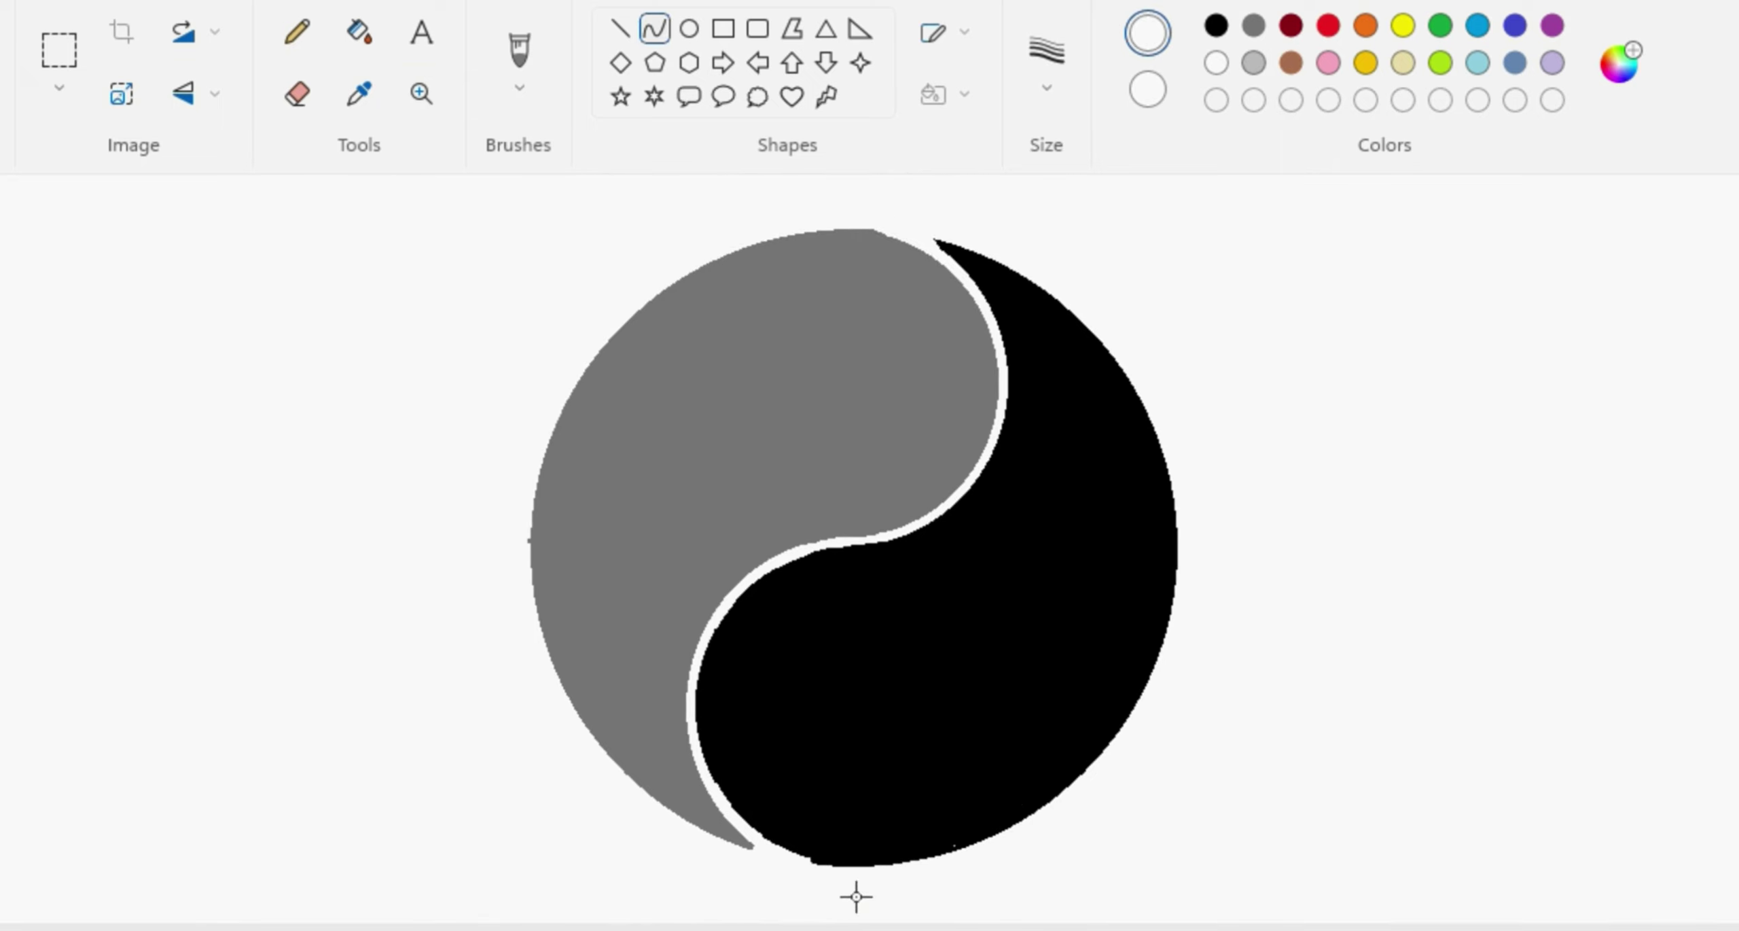
Step: Smooth the grey shape's upper edge beside the black tip with white curves
click(619, 29)
click(1216, 25)
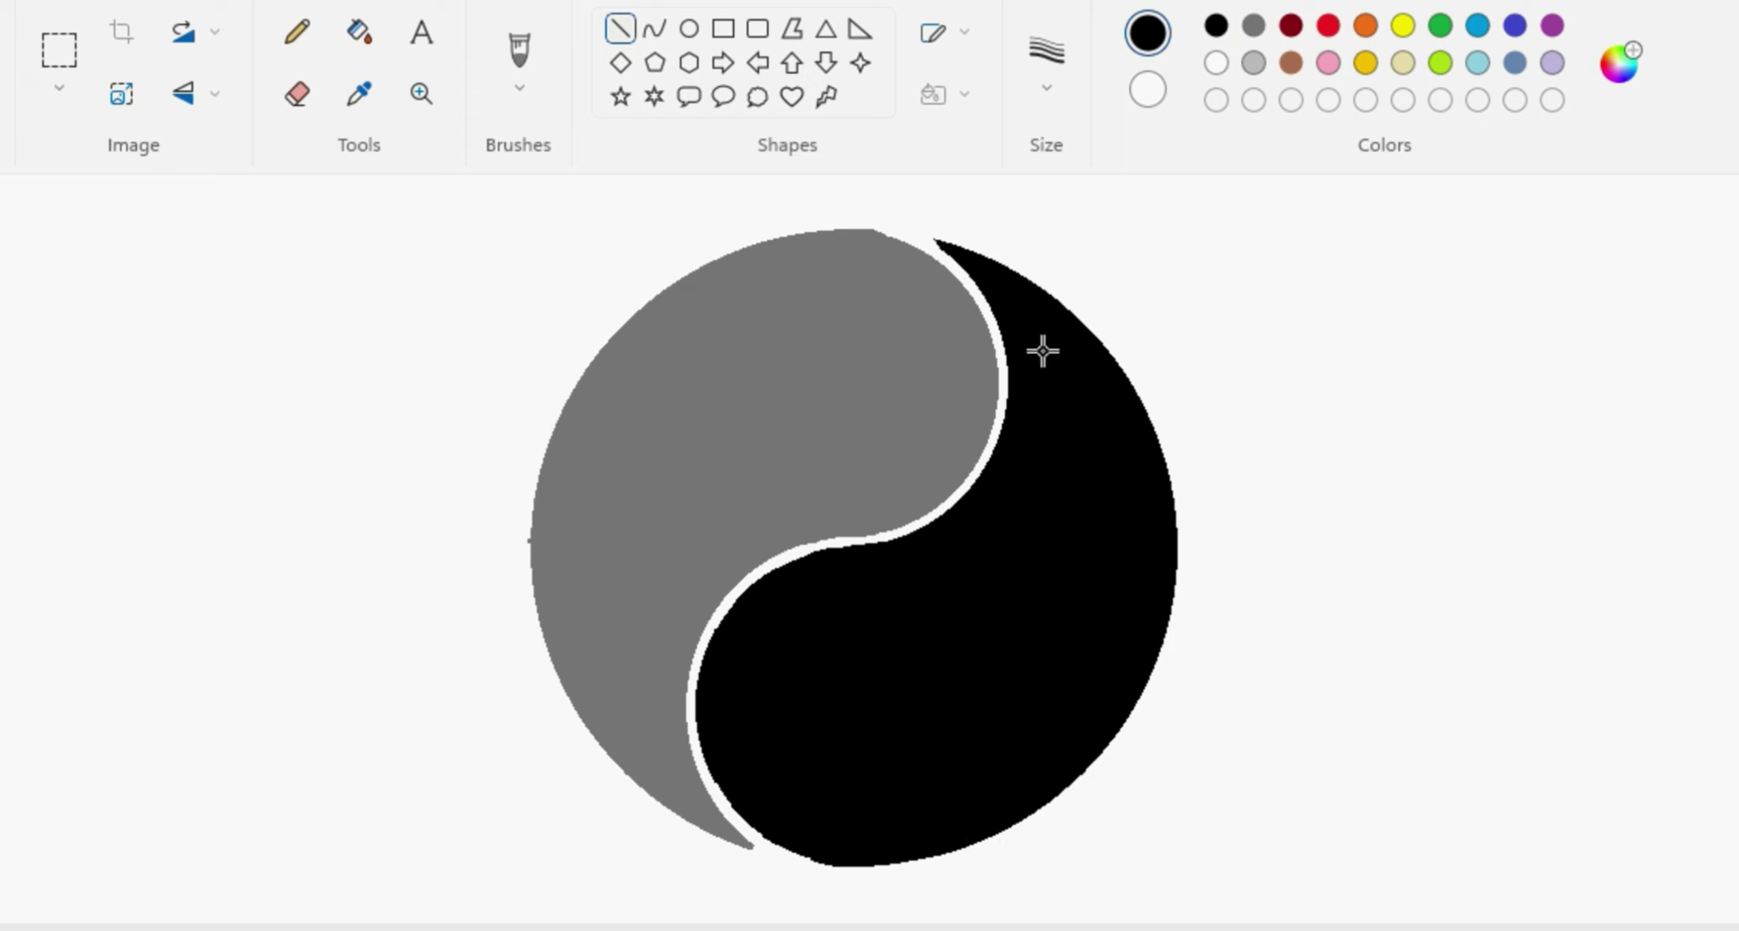
click(654, 29)
click(1253, 25)
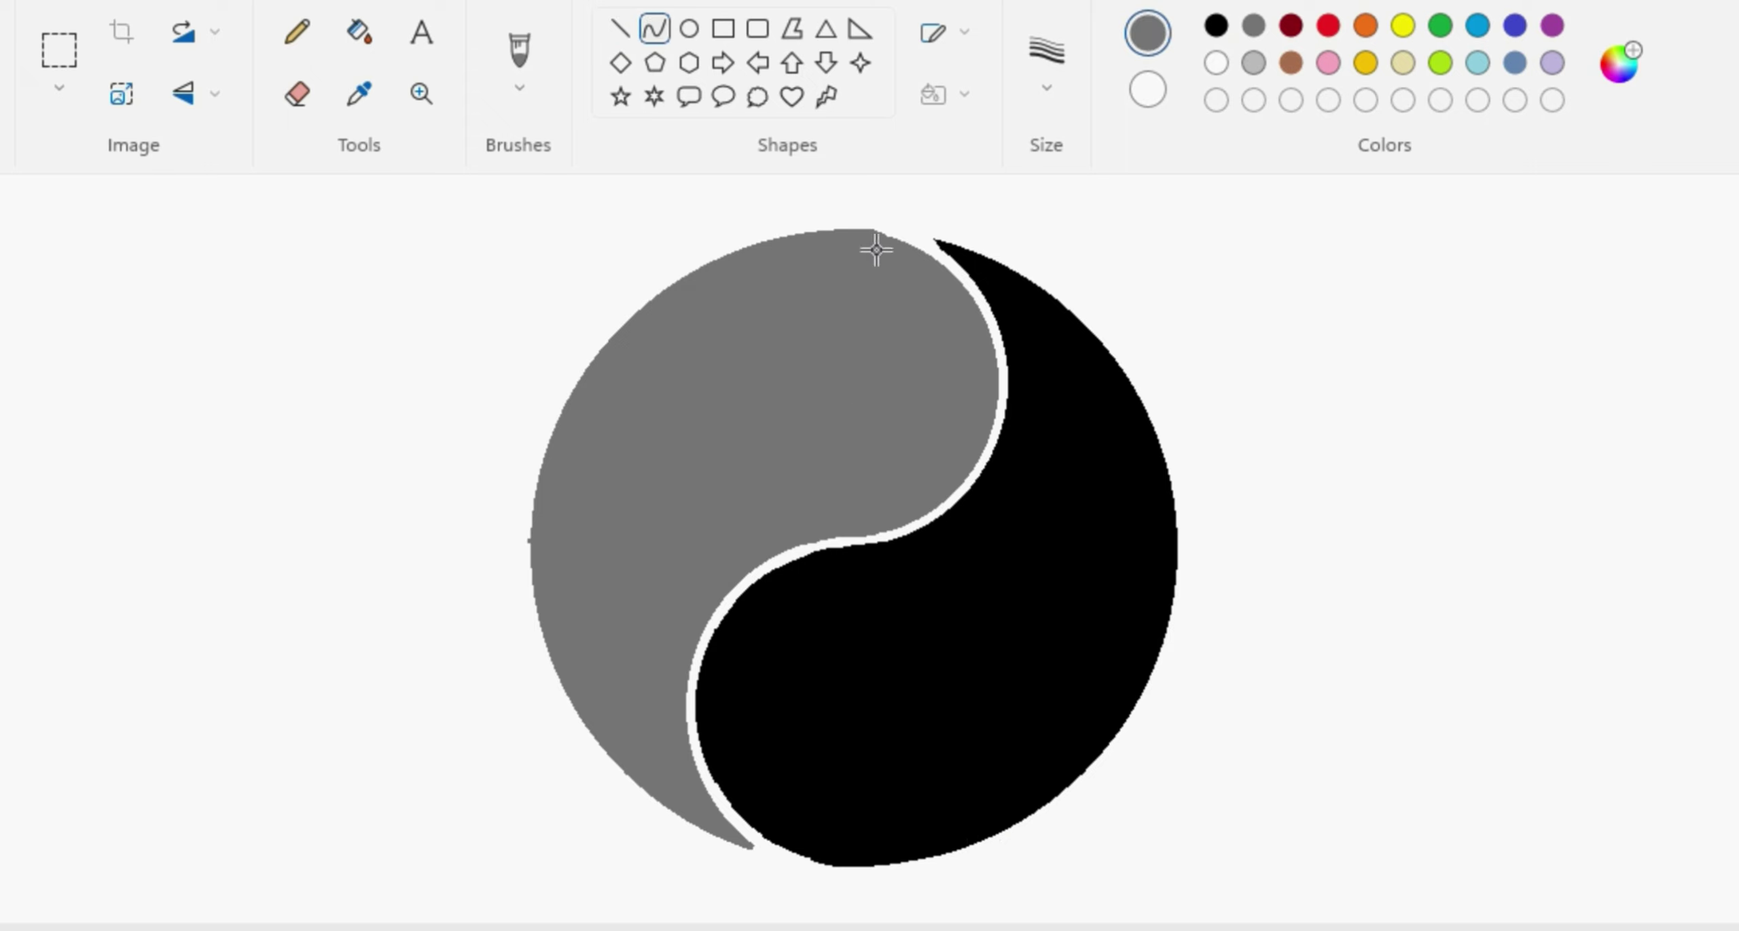
click(1216, 62)
mouse_move(867, 231)
mouse_down()
mouse_move(981, 311)
mouse_move(947, 271)
mouse_up()
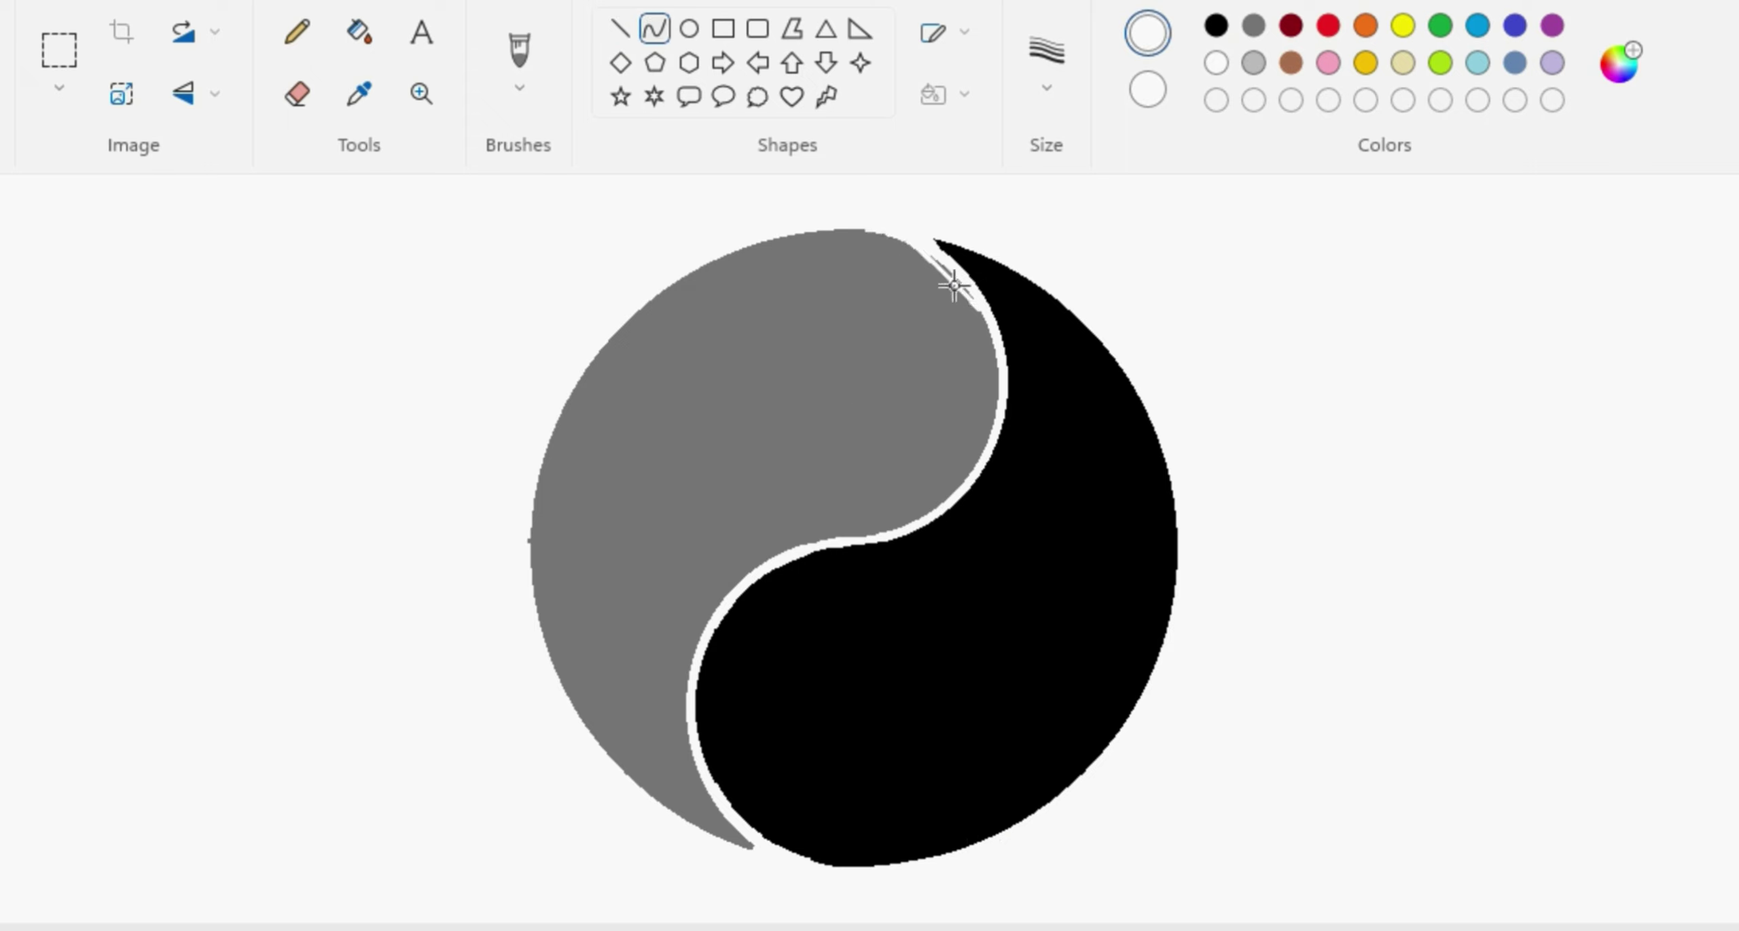
click(947, 269)
click(1253, 24)
click(1358, 374)
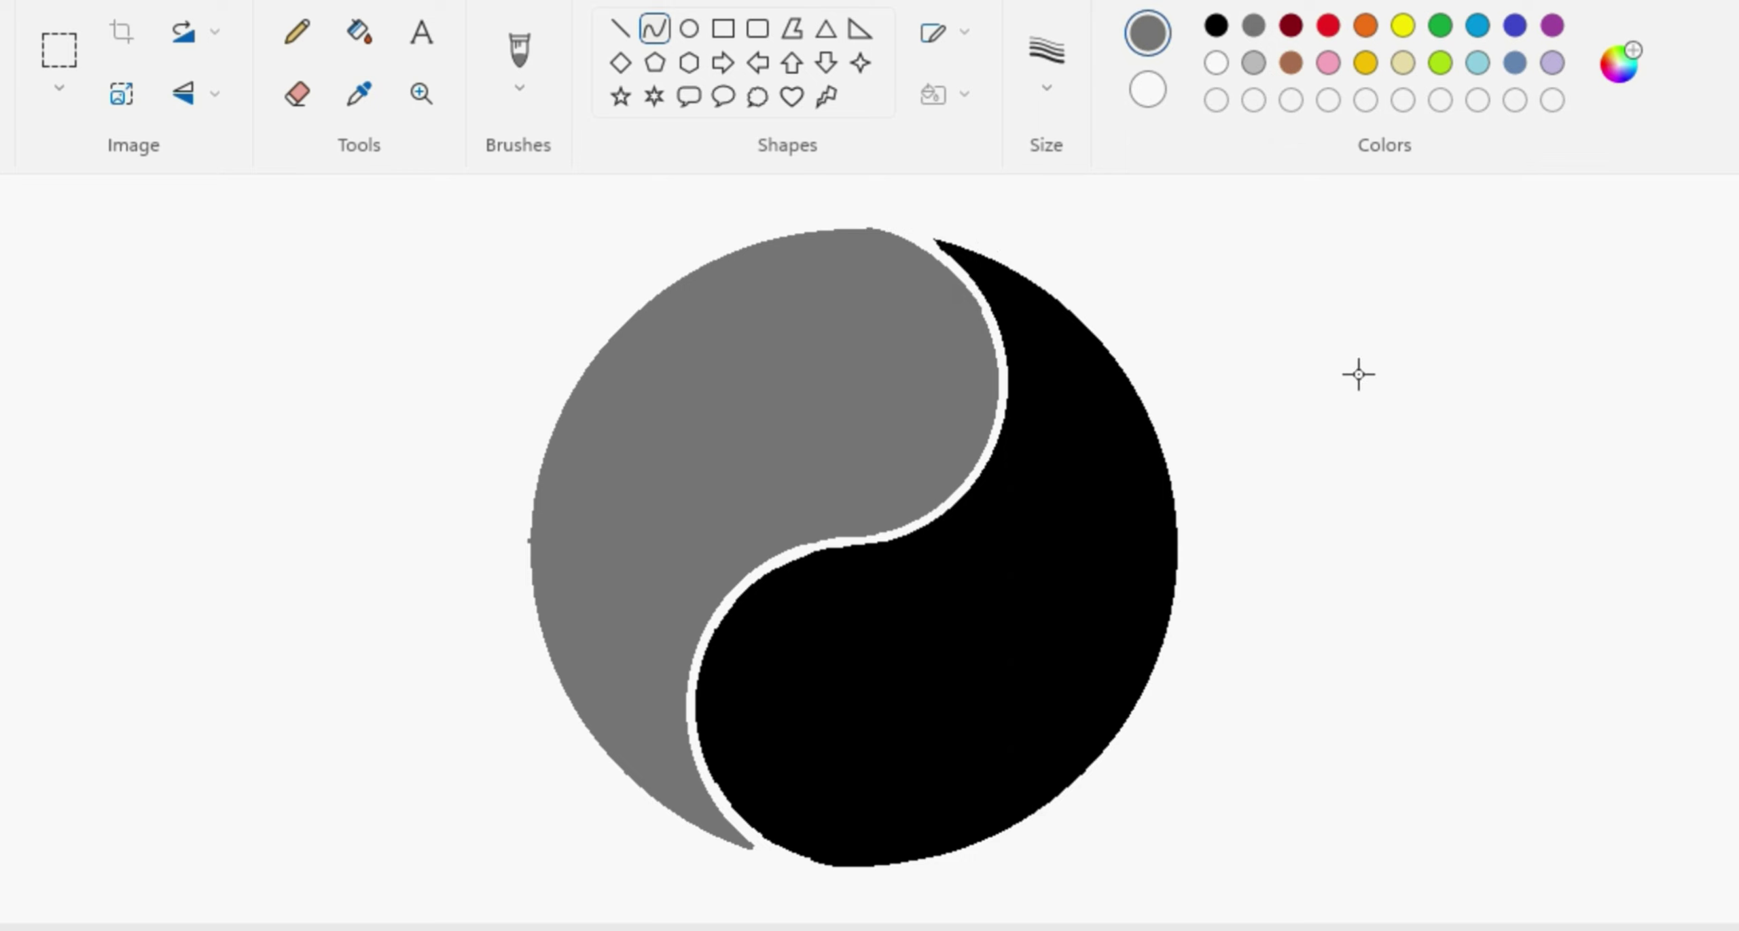
click(1215, 64)
drag(911, 255, 921, 248)
Step: Trim the small bump on the grey shape's outer left edge with white straight lines
scroll(1212, 600, up, 2)
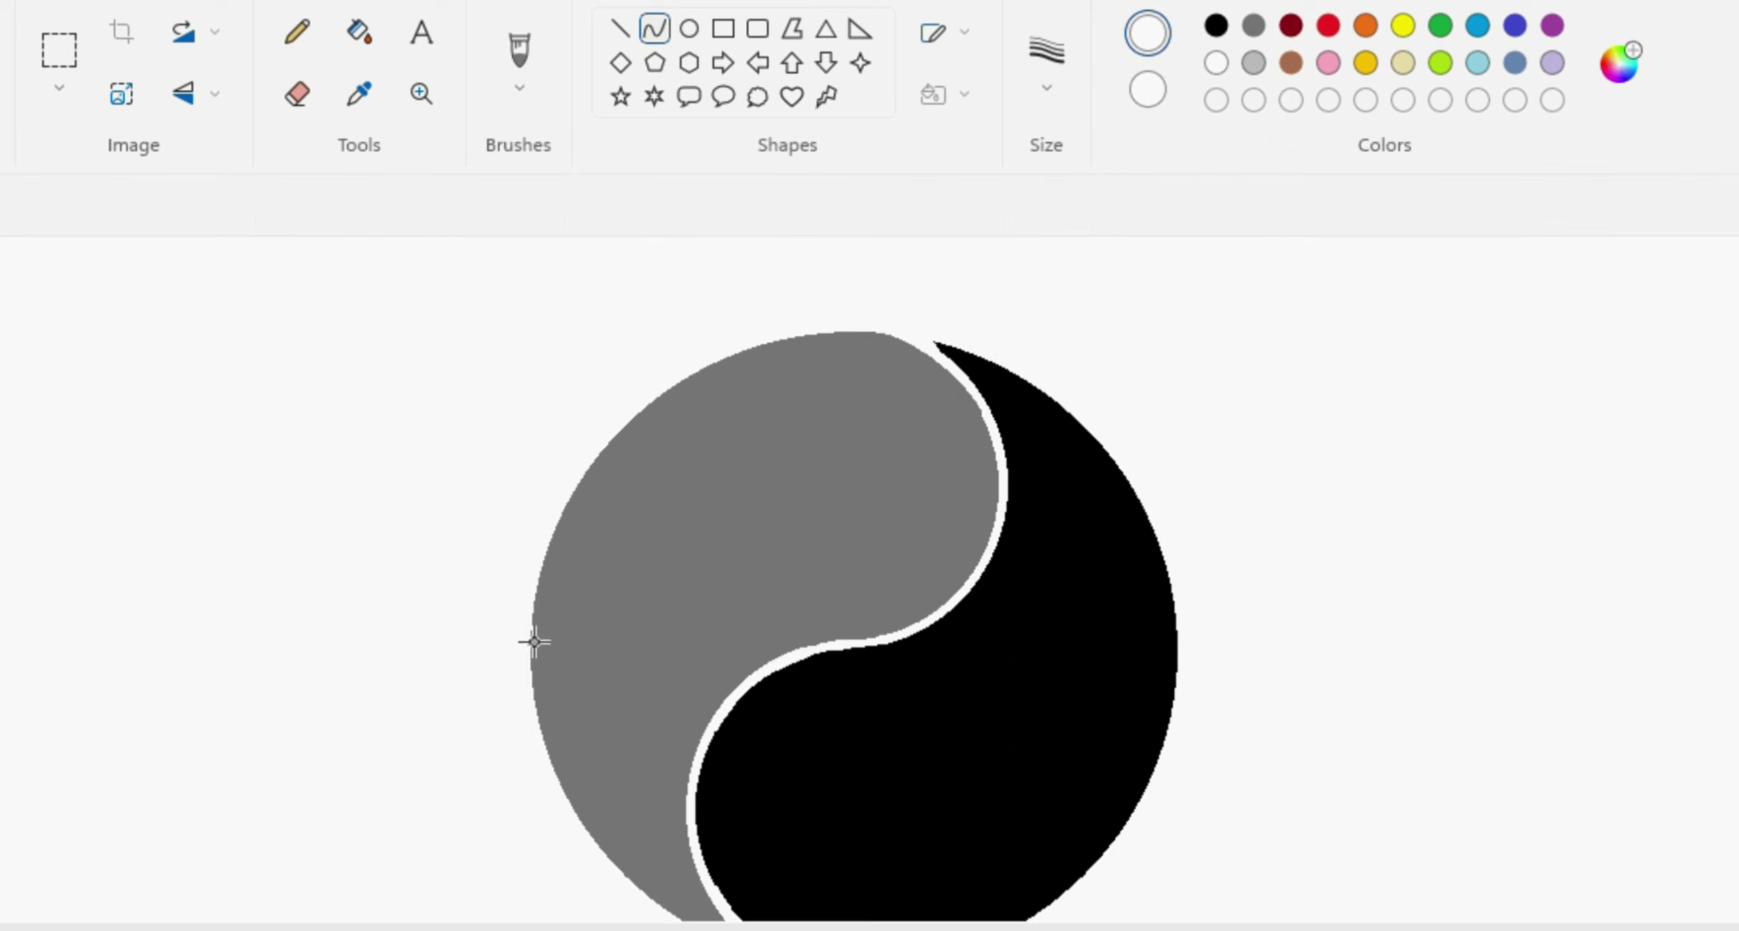
click(620, 28)
drag(525, 626, 540, 680)
drag(572, 546, 546, 634)
drag(545, 637, 542, 680)
click(545, 644)
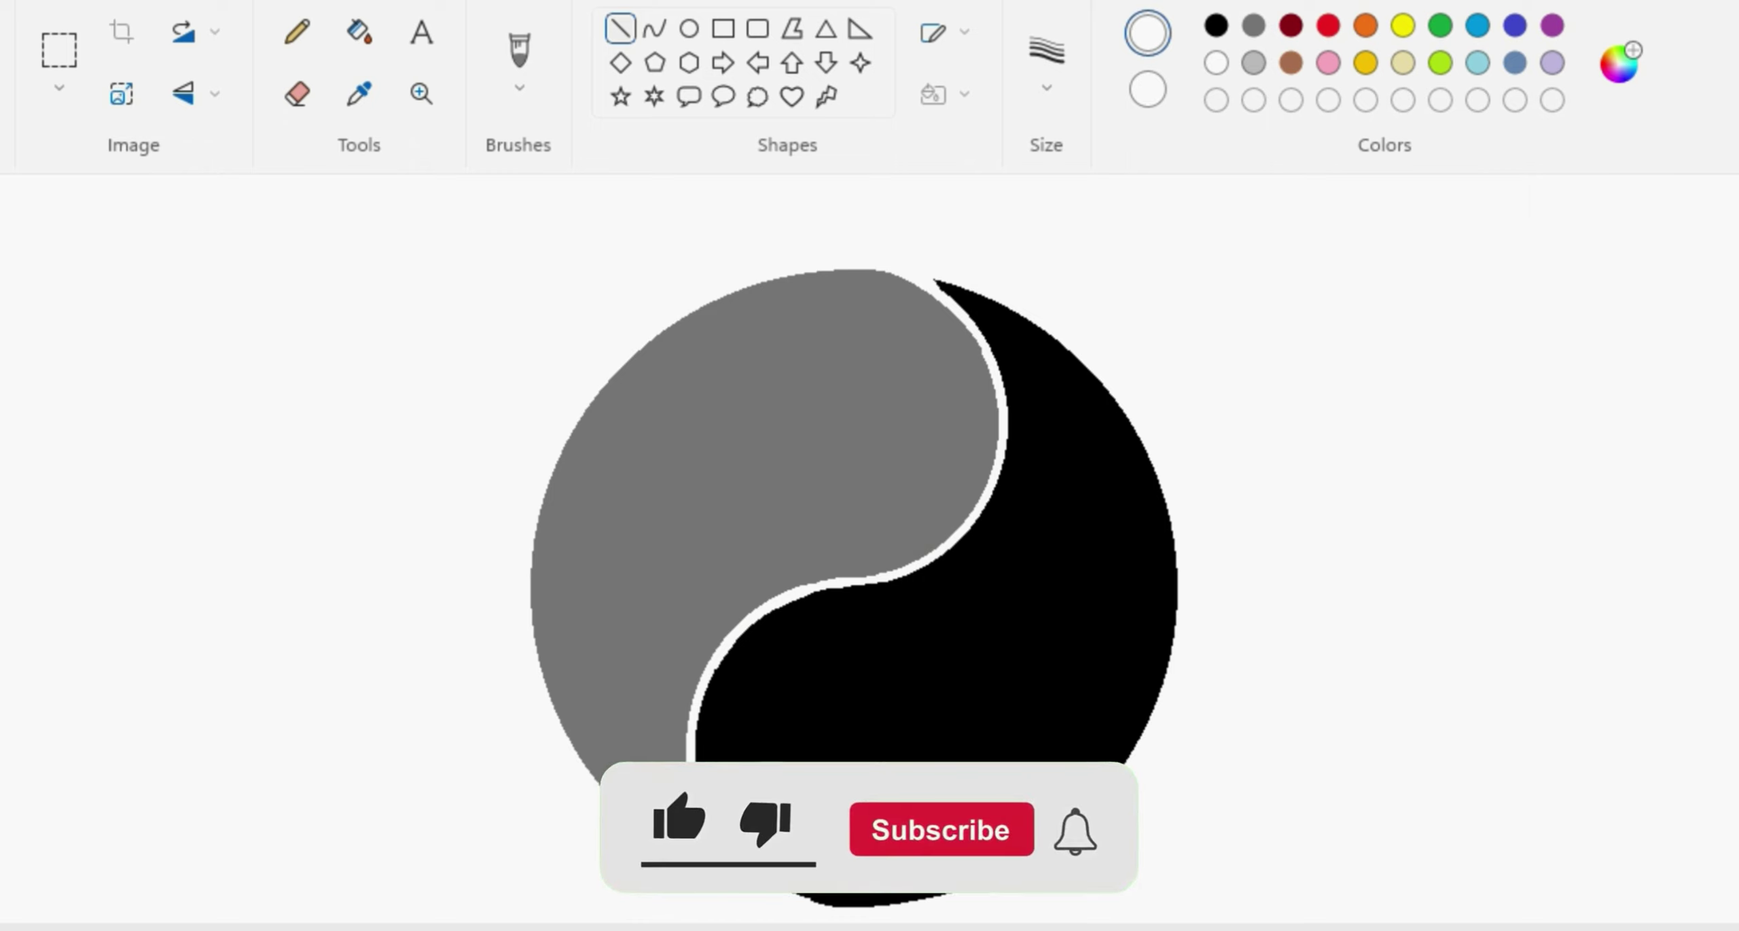
Step: Draw a small white circle centred in the black shape's lower lobe and fill it with white
click(689, 30)
drag(832, 695, 916, 779)
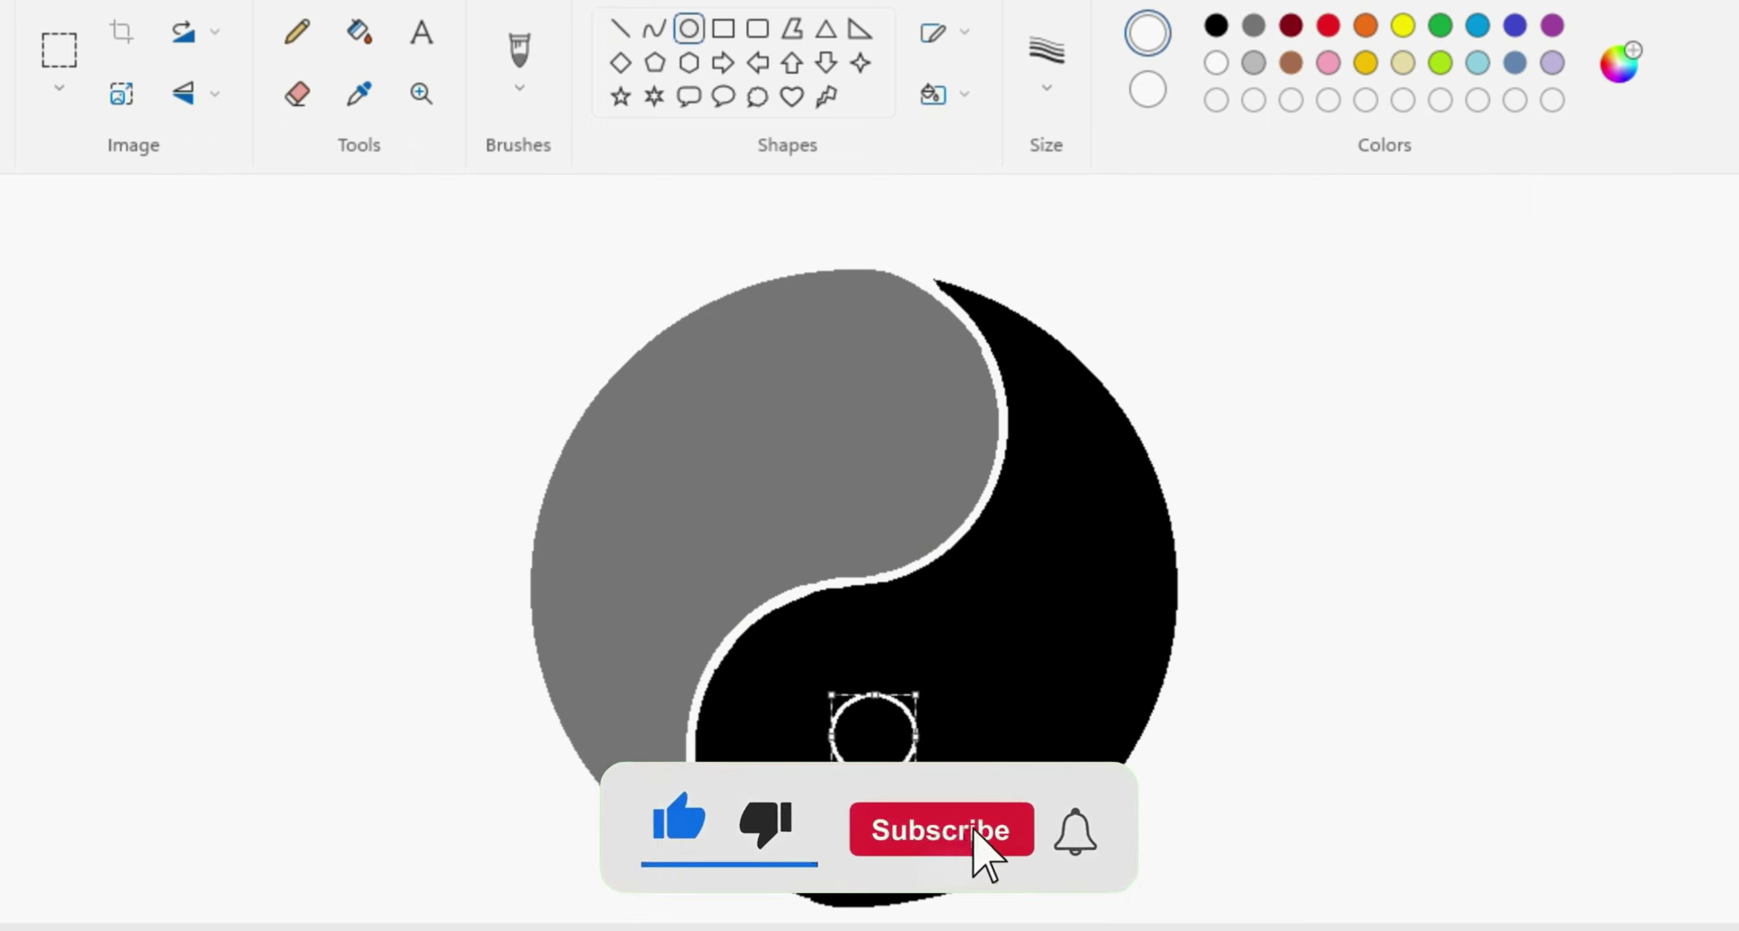
key(Down)
key(Down)
key(Down)
key(Down)
key(Down)
key(Down)
key(Down)
key(Down)
key(Down)
key(Down)
key(Down)
key(Right)
key(Right)
key(Right)
key(Right)
key(Right)
key(Right)
key(Right)
key(Right)
key(Right)
key(Right)
key(Up)
key(Up)
key(Up)
key(Up)
key(Up)
key(Up)
key(Left)
key(Left)
key(Left)
key(Left)
key(Left)
key(Left)
key(Left)
key(Left)
key(Left)
key(Left)
key(Left)
key(Left)
key(Left)
key(Left)
key(Left)
key(Left)
key(Left)
key(Left)
key(Left)
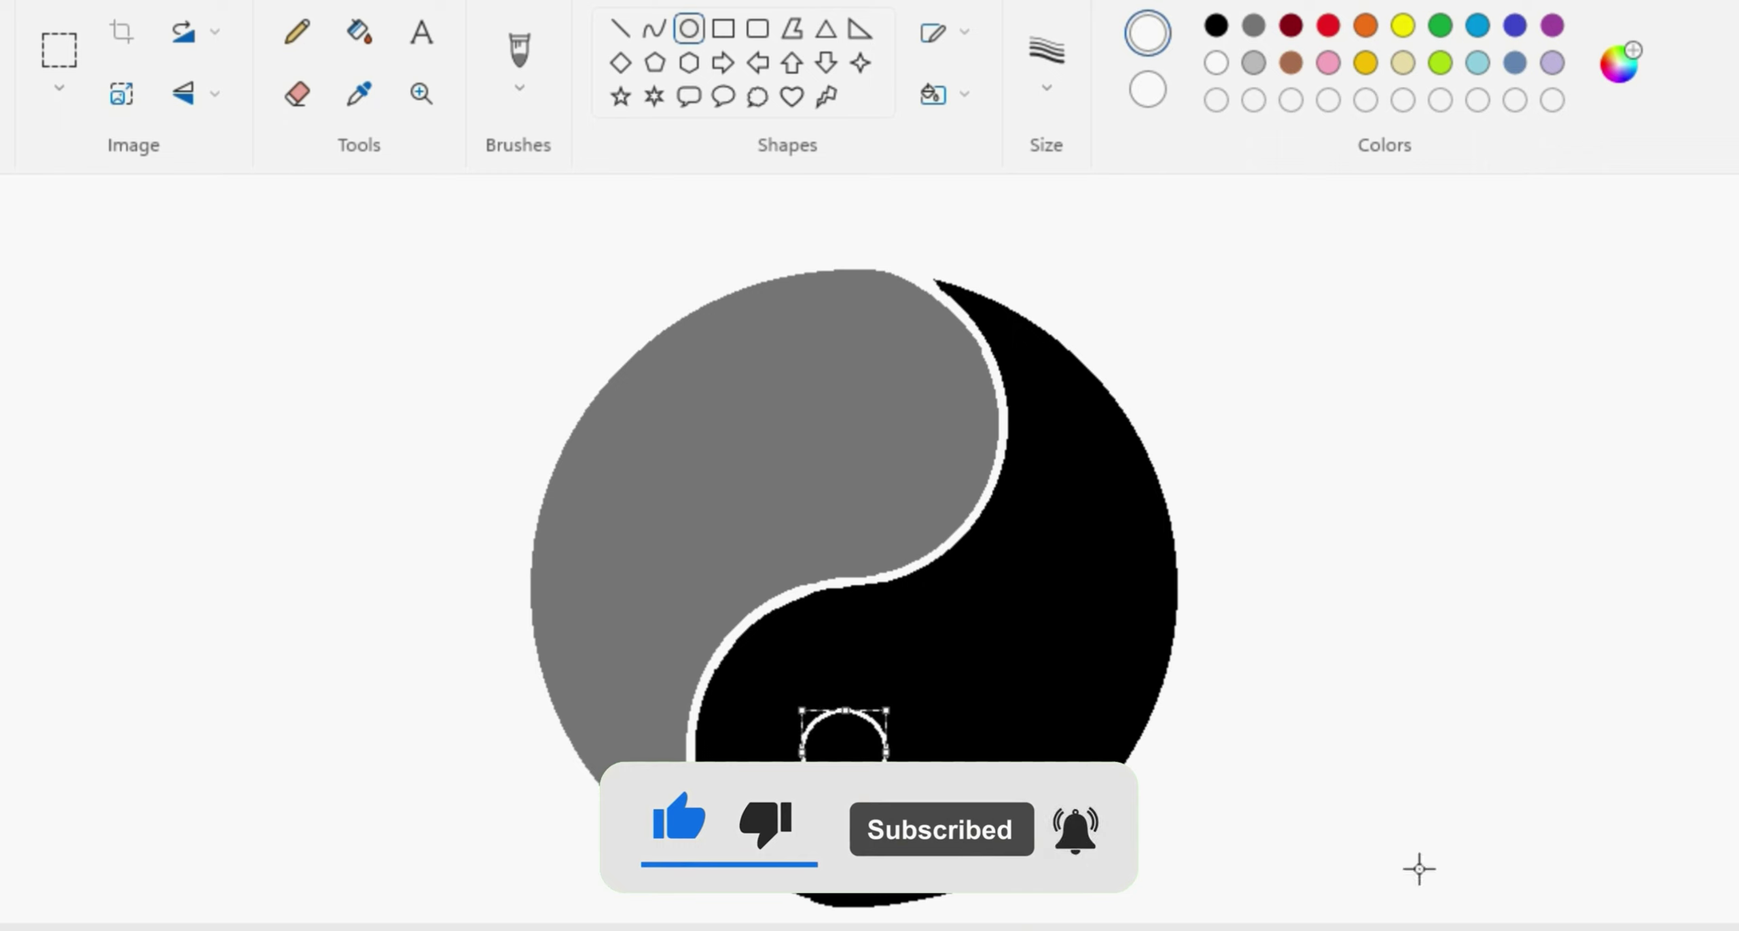
click(358, 33)
click(844, 747)
Step: Copy the white dot with its black surround into the upper lobe of the grey shape
click(60, 51)
drag(776, 678, 931, 836)
key(ctrl+c)
key(ctrl+v)
drag(82, 278, 831, 390)
click(59, 88)
click(24, 286)
Step: Fill the black surround of the copied dot with dark grey
click(359, 36)
click(1253, 29)
click(875, 387)
Step: Move the upper dot slightly down and to the right, and fill the vacated white area with dark grey
click(59, 51)
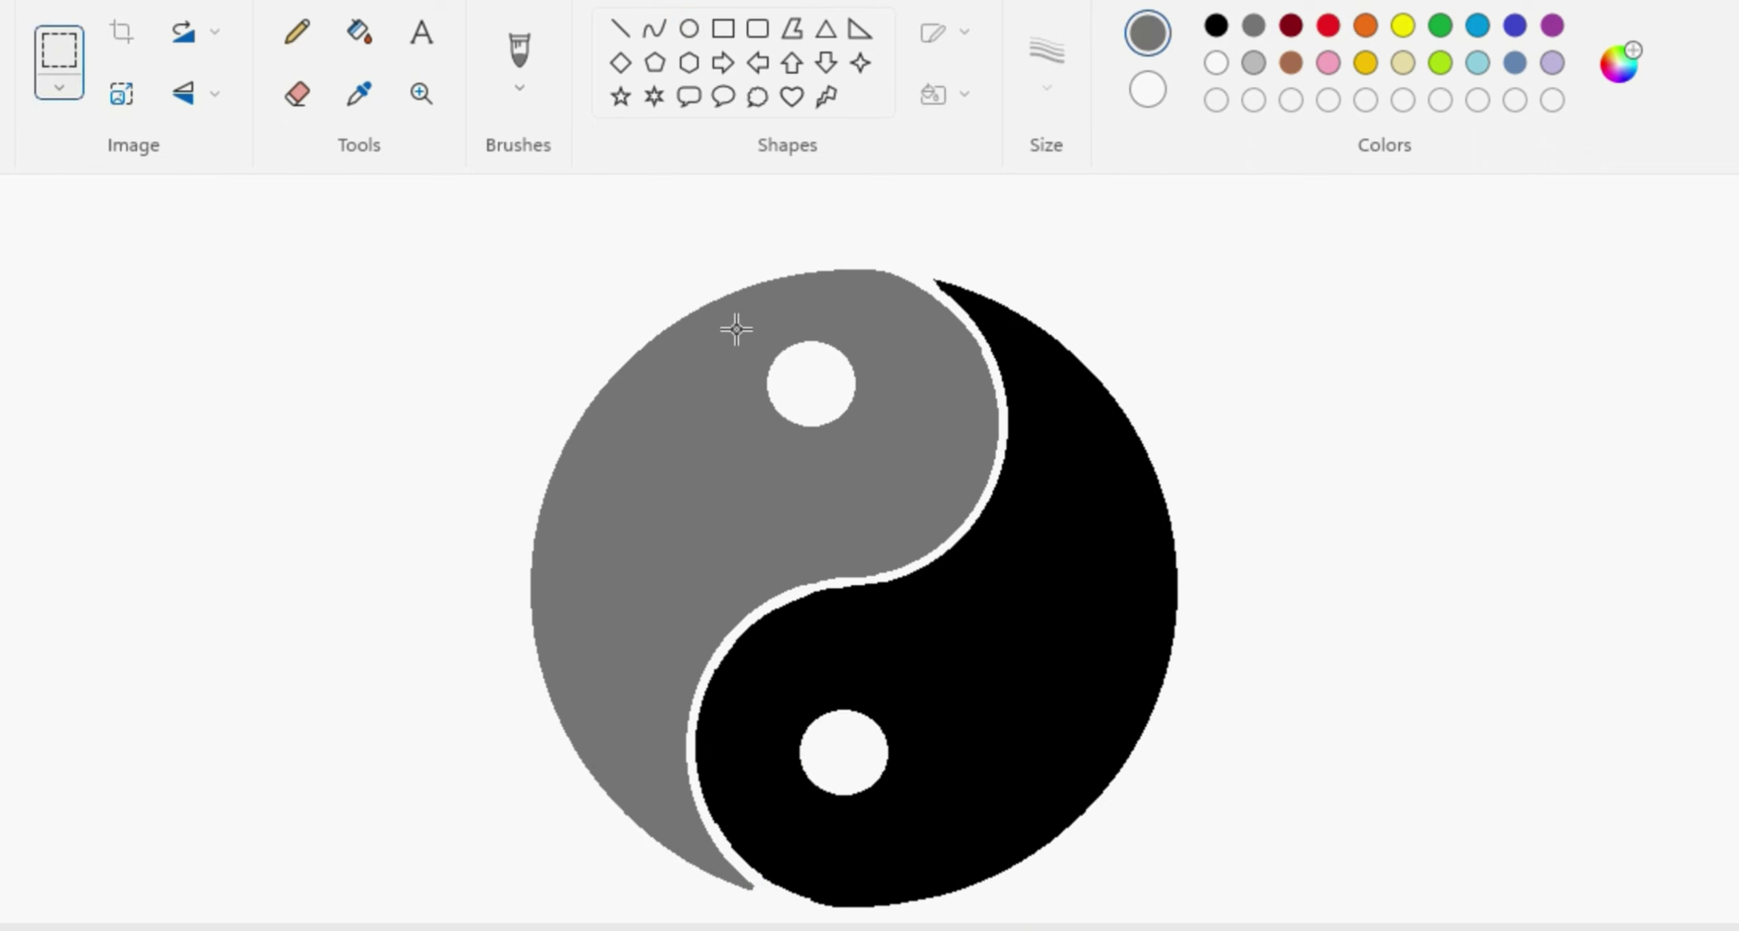
drag(746, 322, 903, 463)
key(Down)
key(Down)
key(Down)
key(Right)
key(Right)
key(Right)
key(Right)
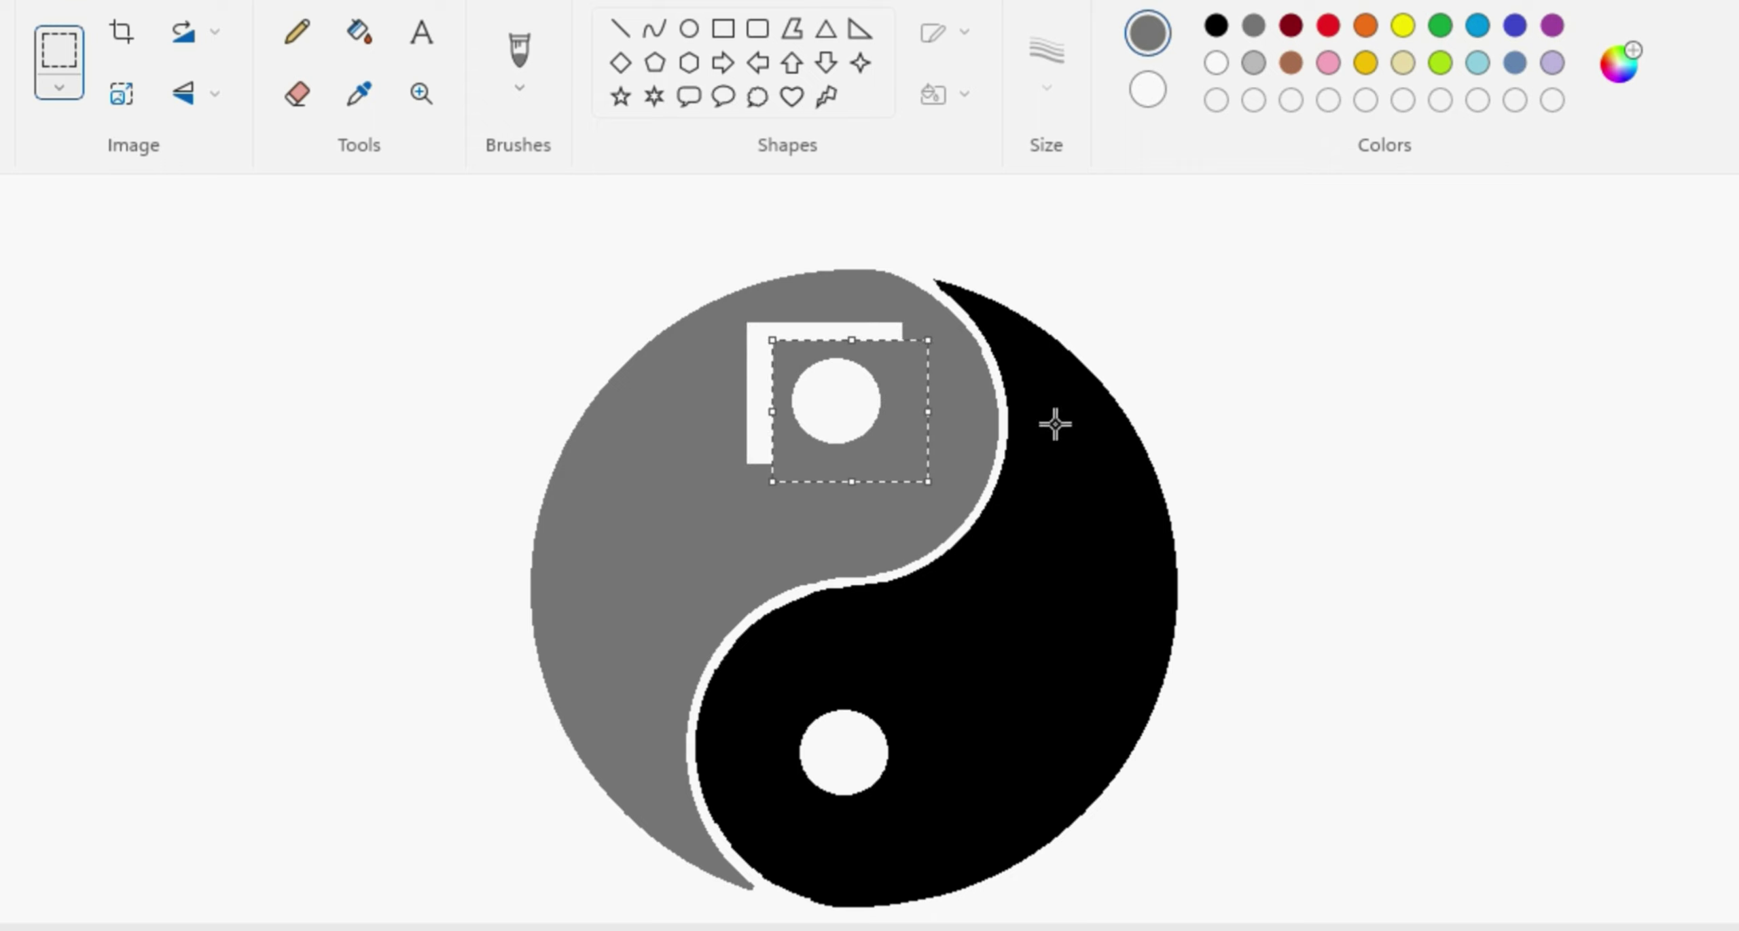
click(359, 31)
click(757, 407)
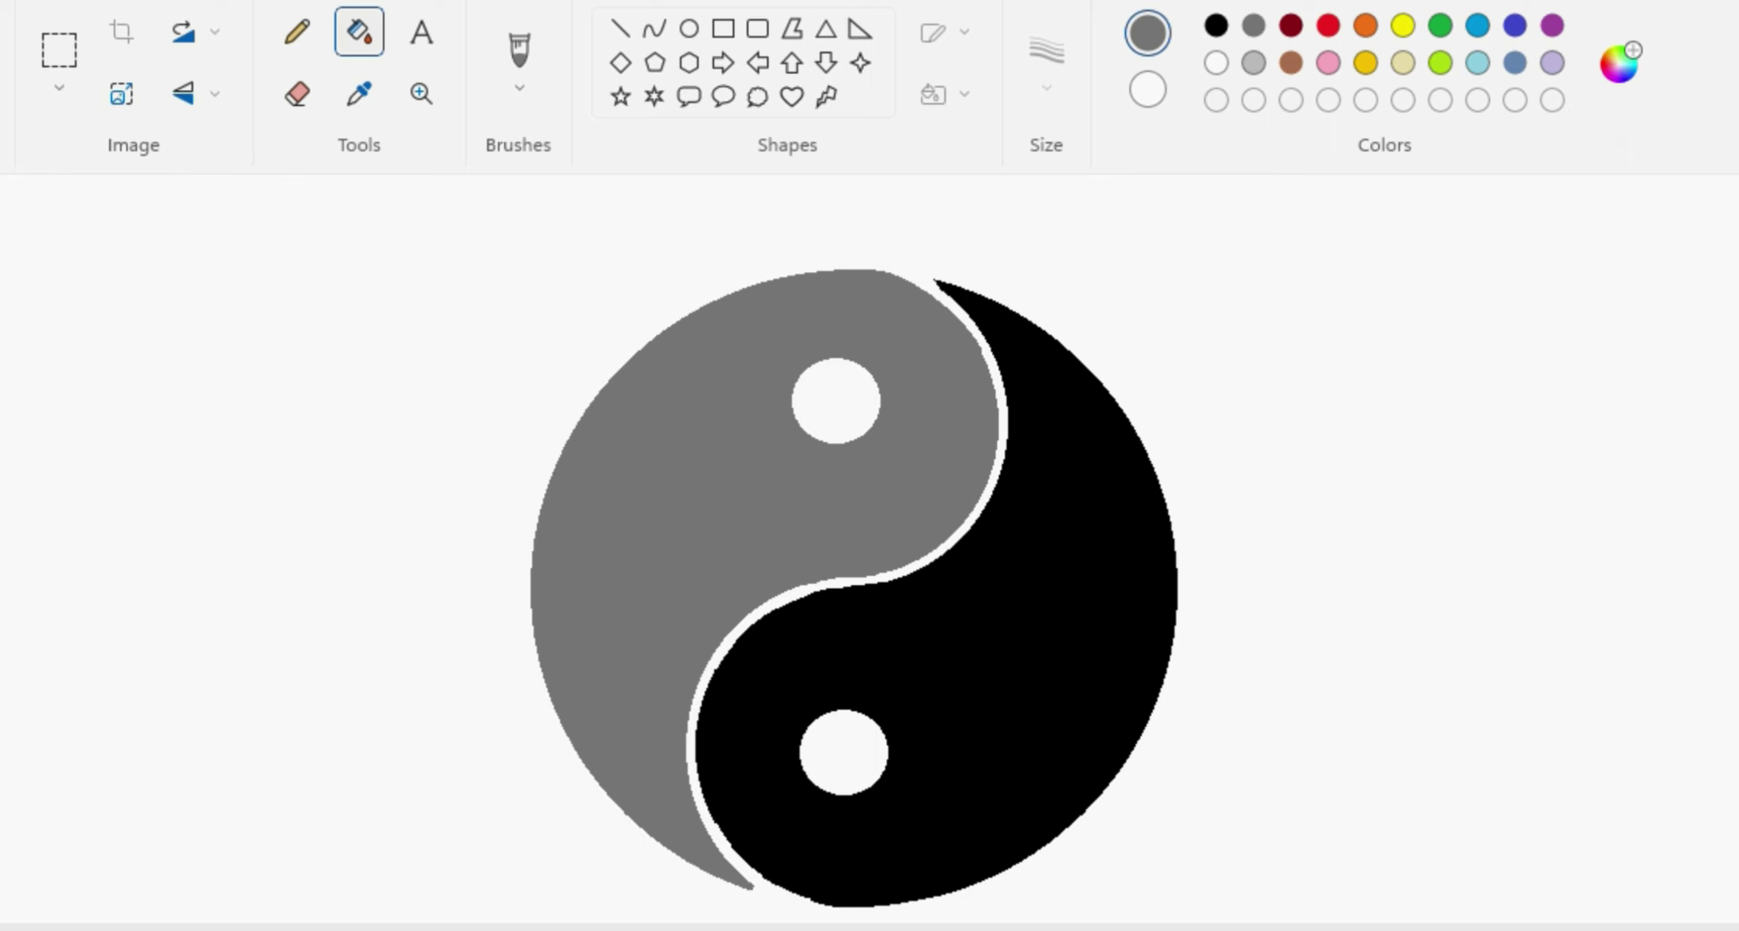
Step: Fill the upper dot with black and undo the white fill of the grey half
click(1217, 67)
click(857, 539)
key(ctrl+z)
click(1216, 26)
click(837, 402)
right_click(926, 390)
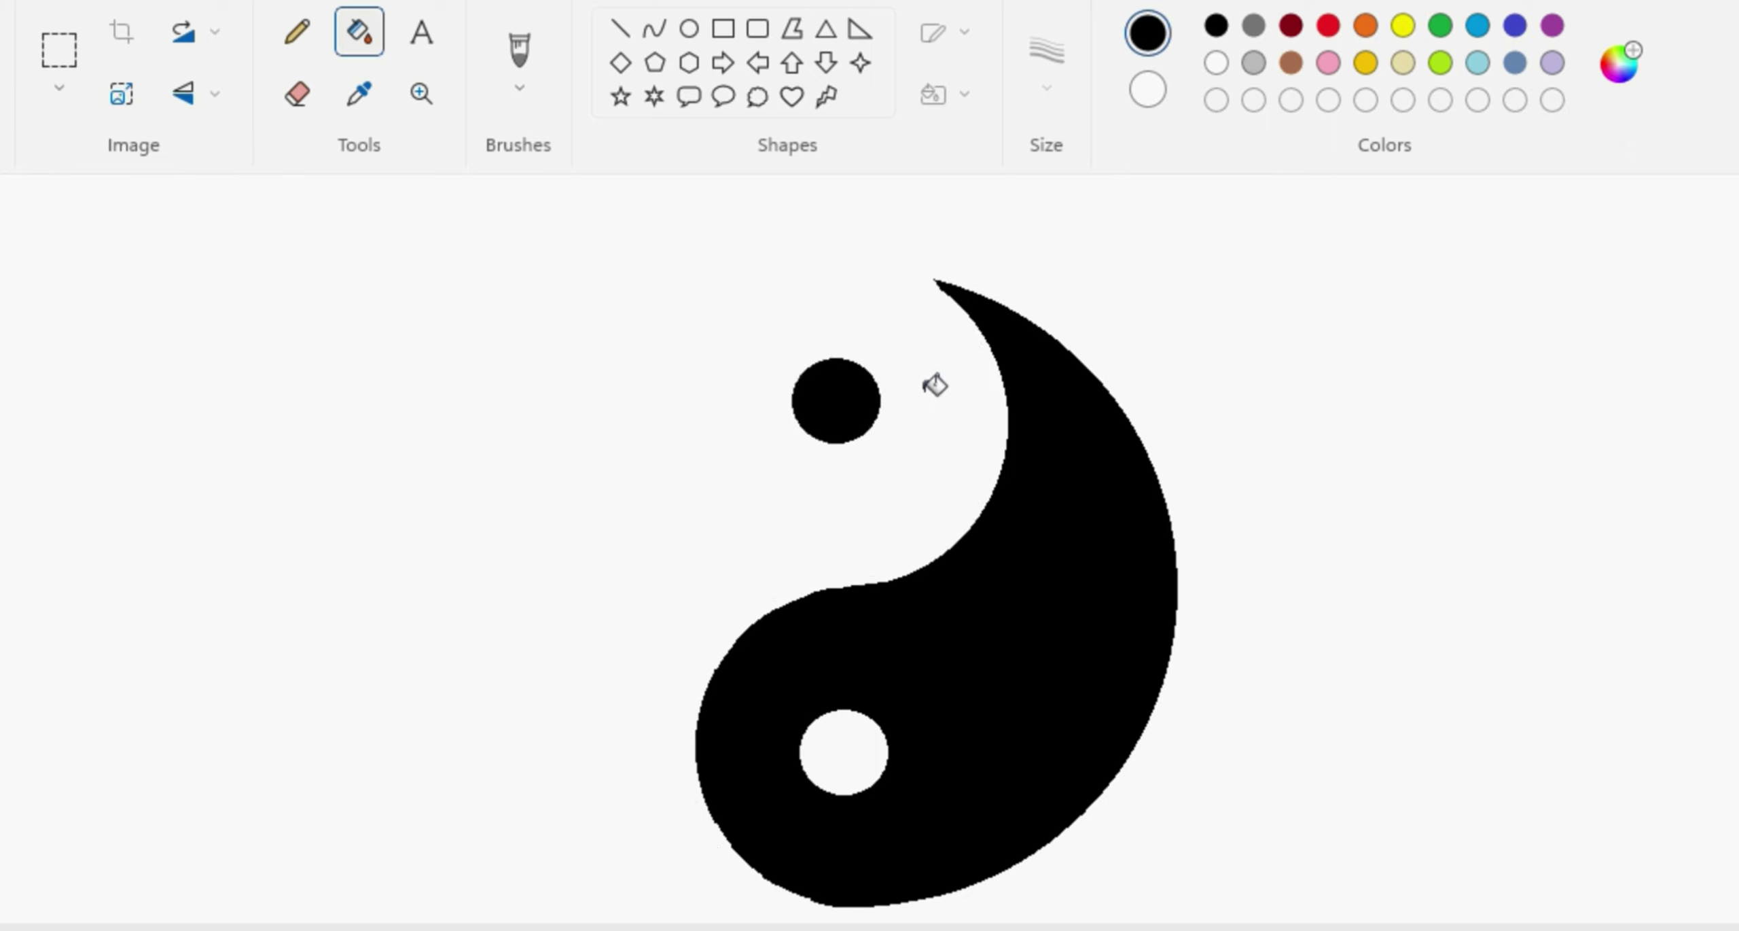
key(ctrl+z)
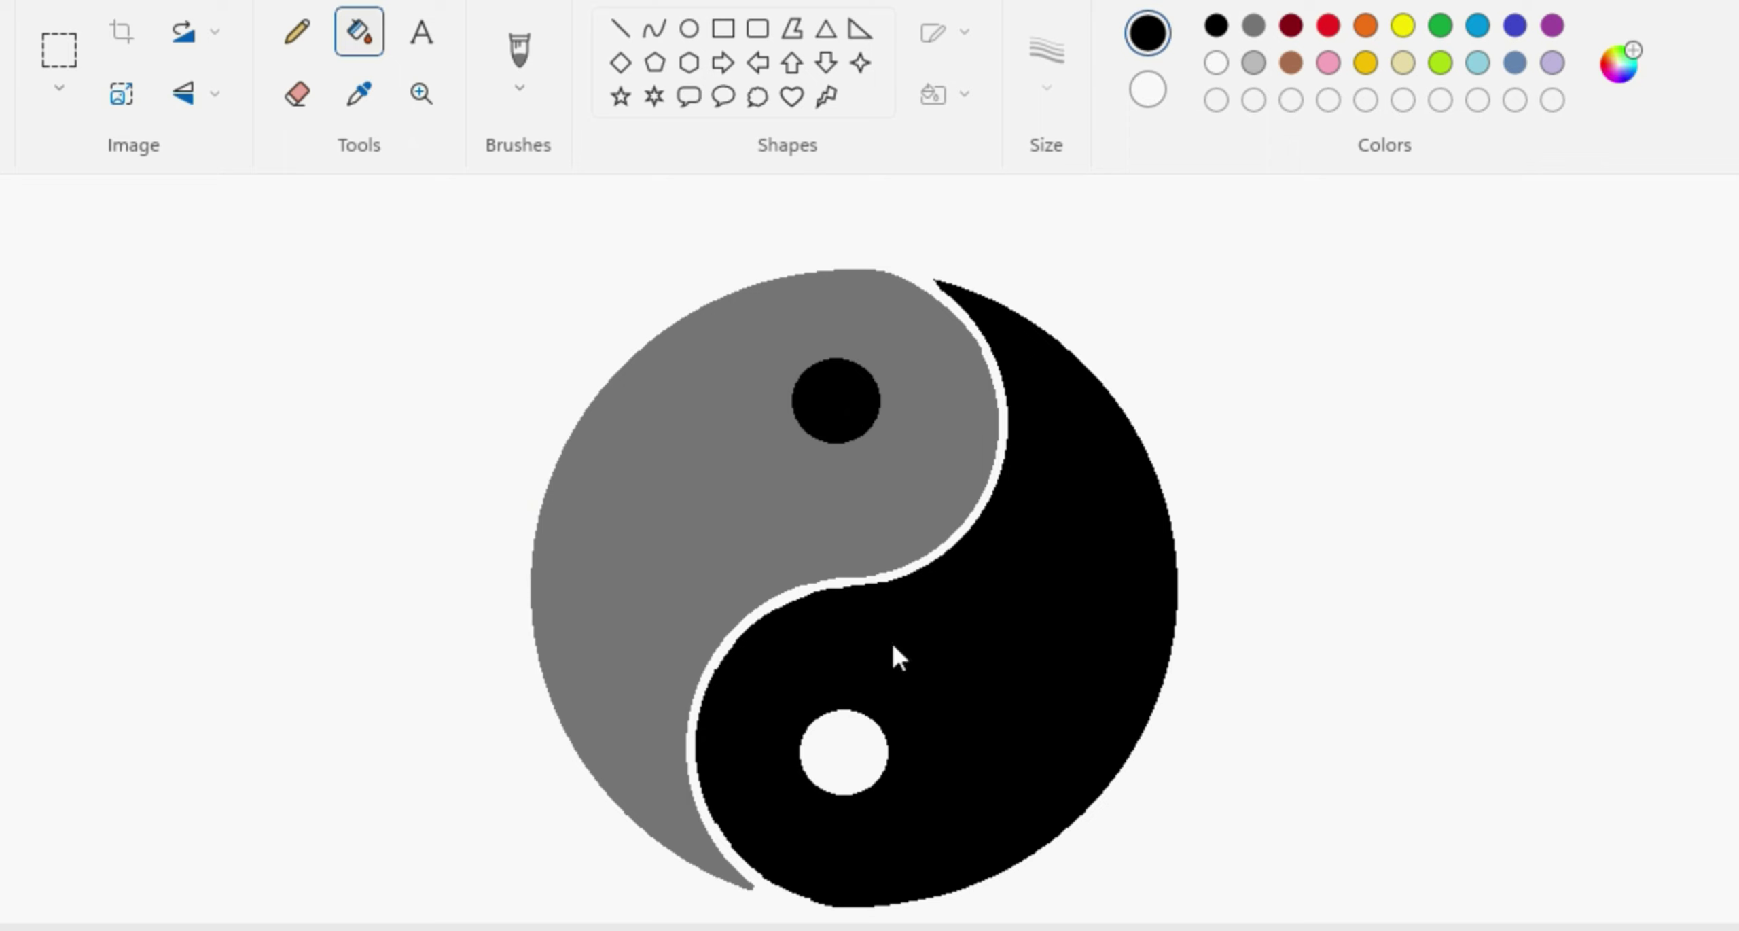
Step: Define custom light grey shades and try lightening the grey half with fills
click(813, 818)
right_click(883, 503)
key(ctrl+z)
click(1619, 65)
click(813, 819)
right_click(884, 502)
key(ctrl+z)
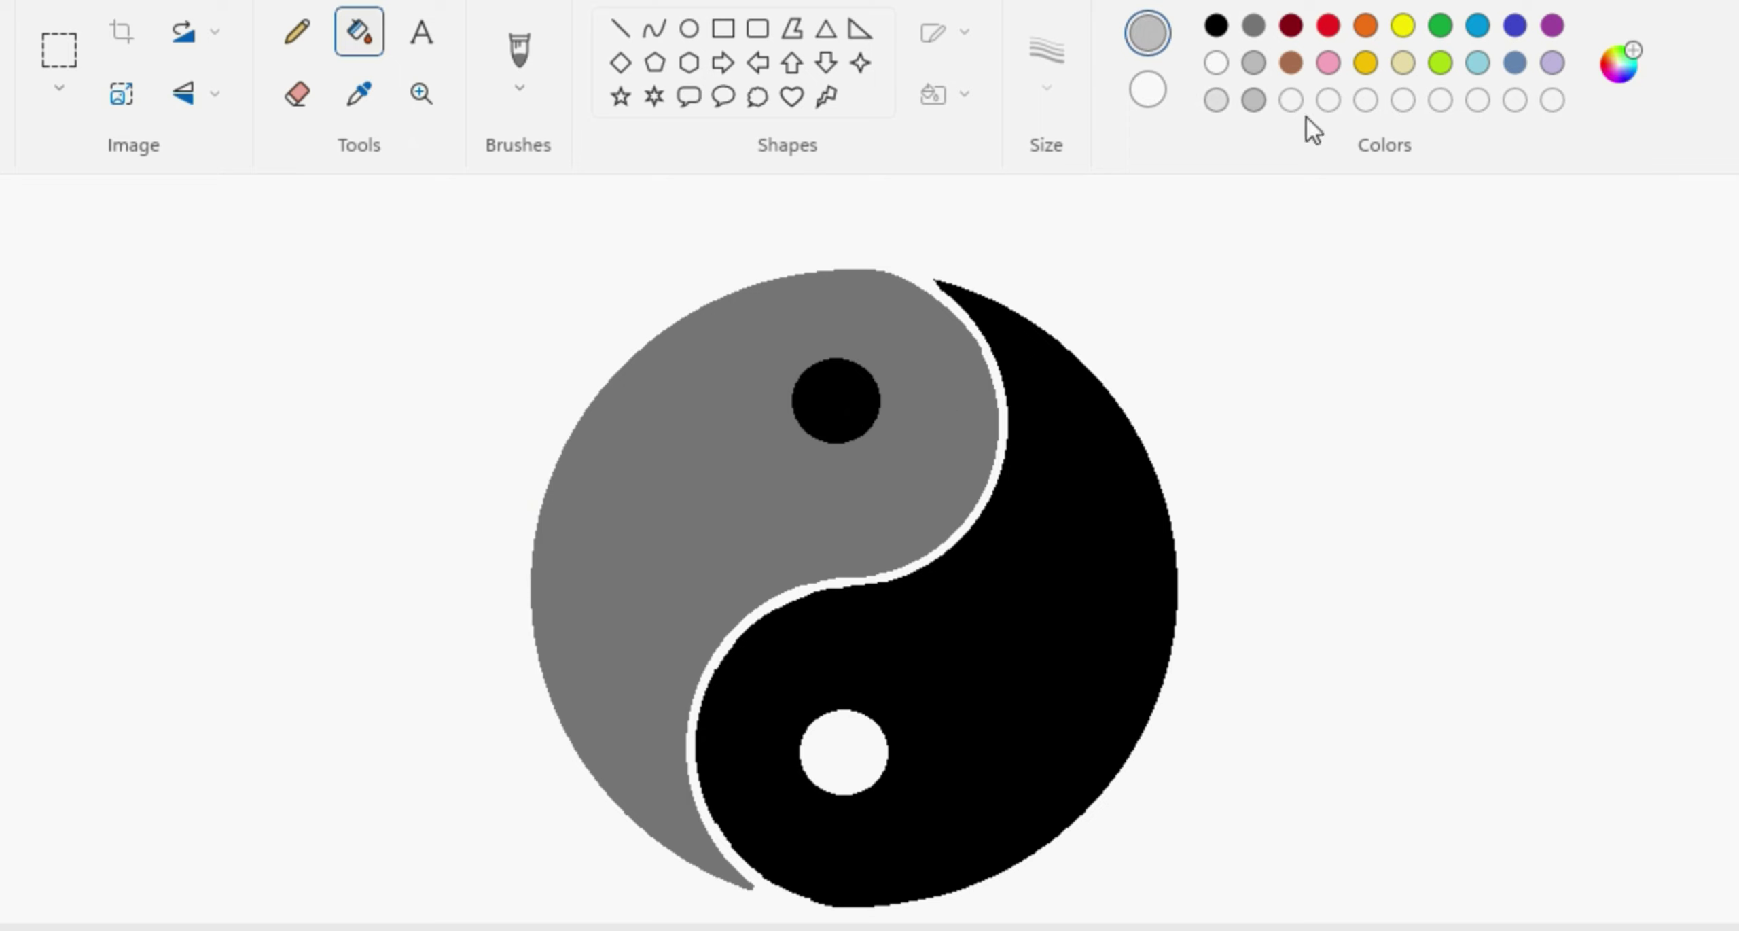
click(1216, 63)
click(813, 819)
right_click(654, 630)
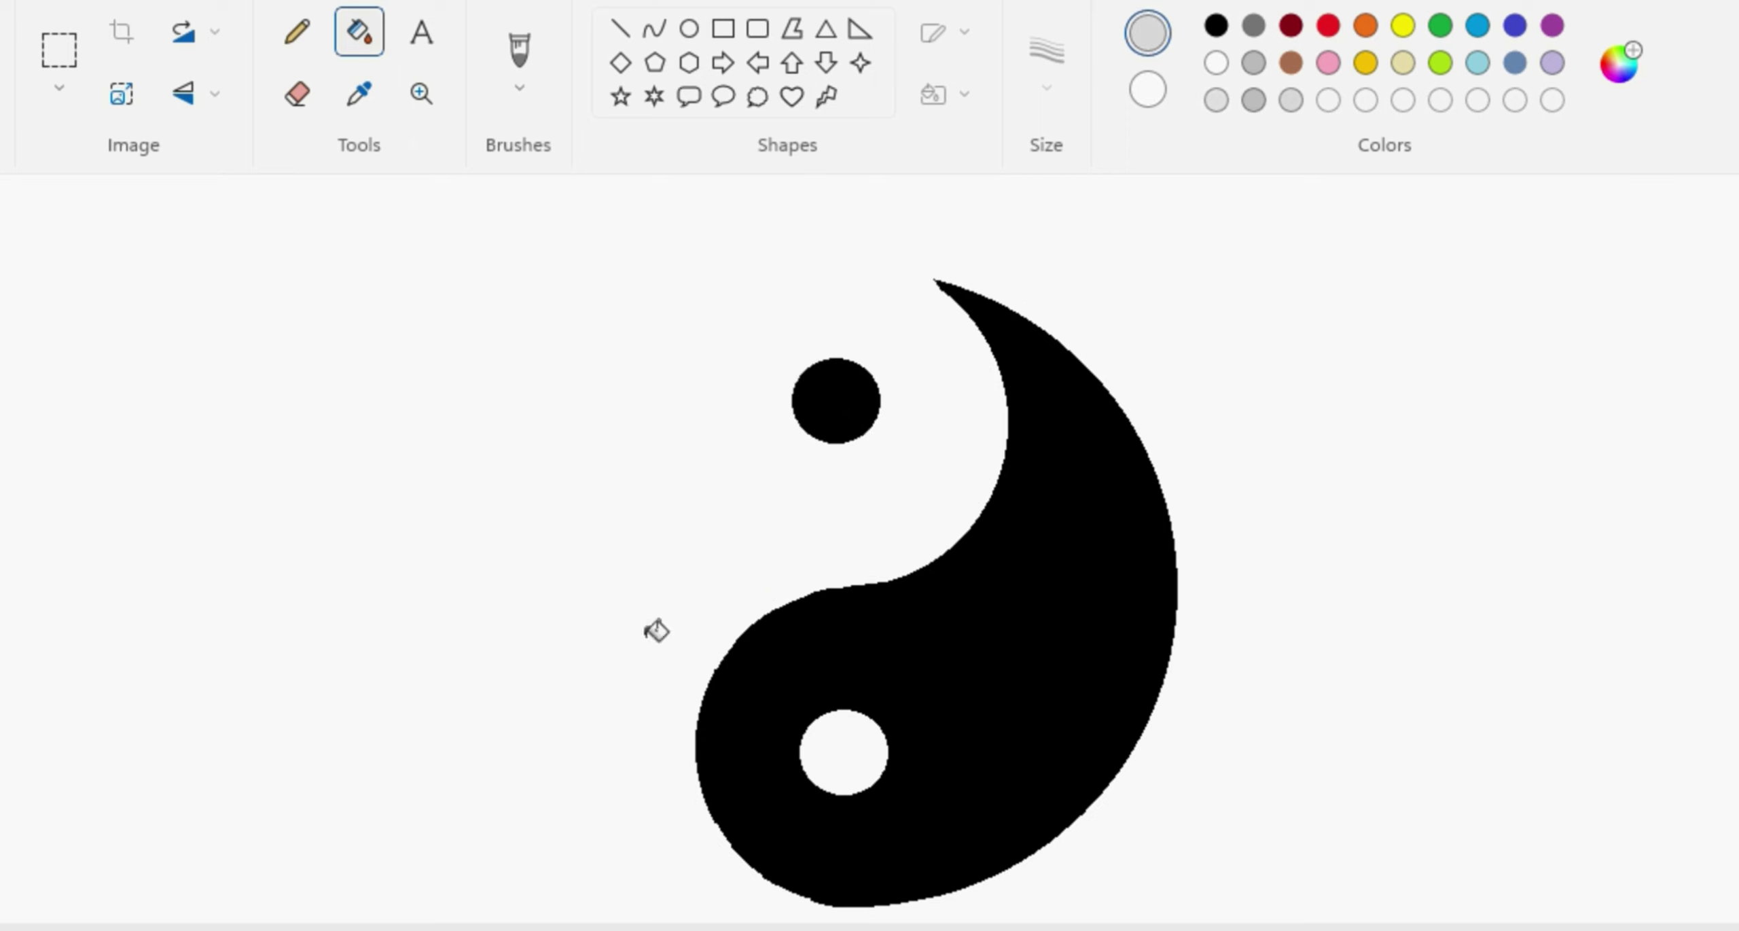
key(ctrl+z)
Step: Fill the black half with indigo blue and the grey half with a custom pale mint
click(1515, 25)
click(1019, 367)
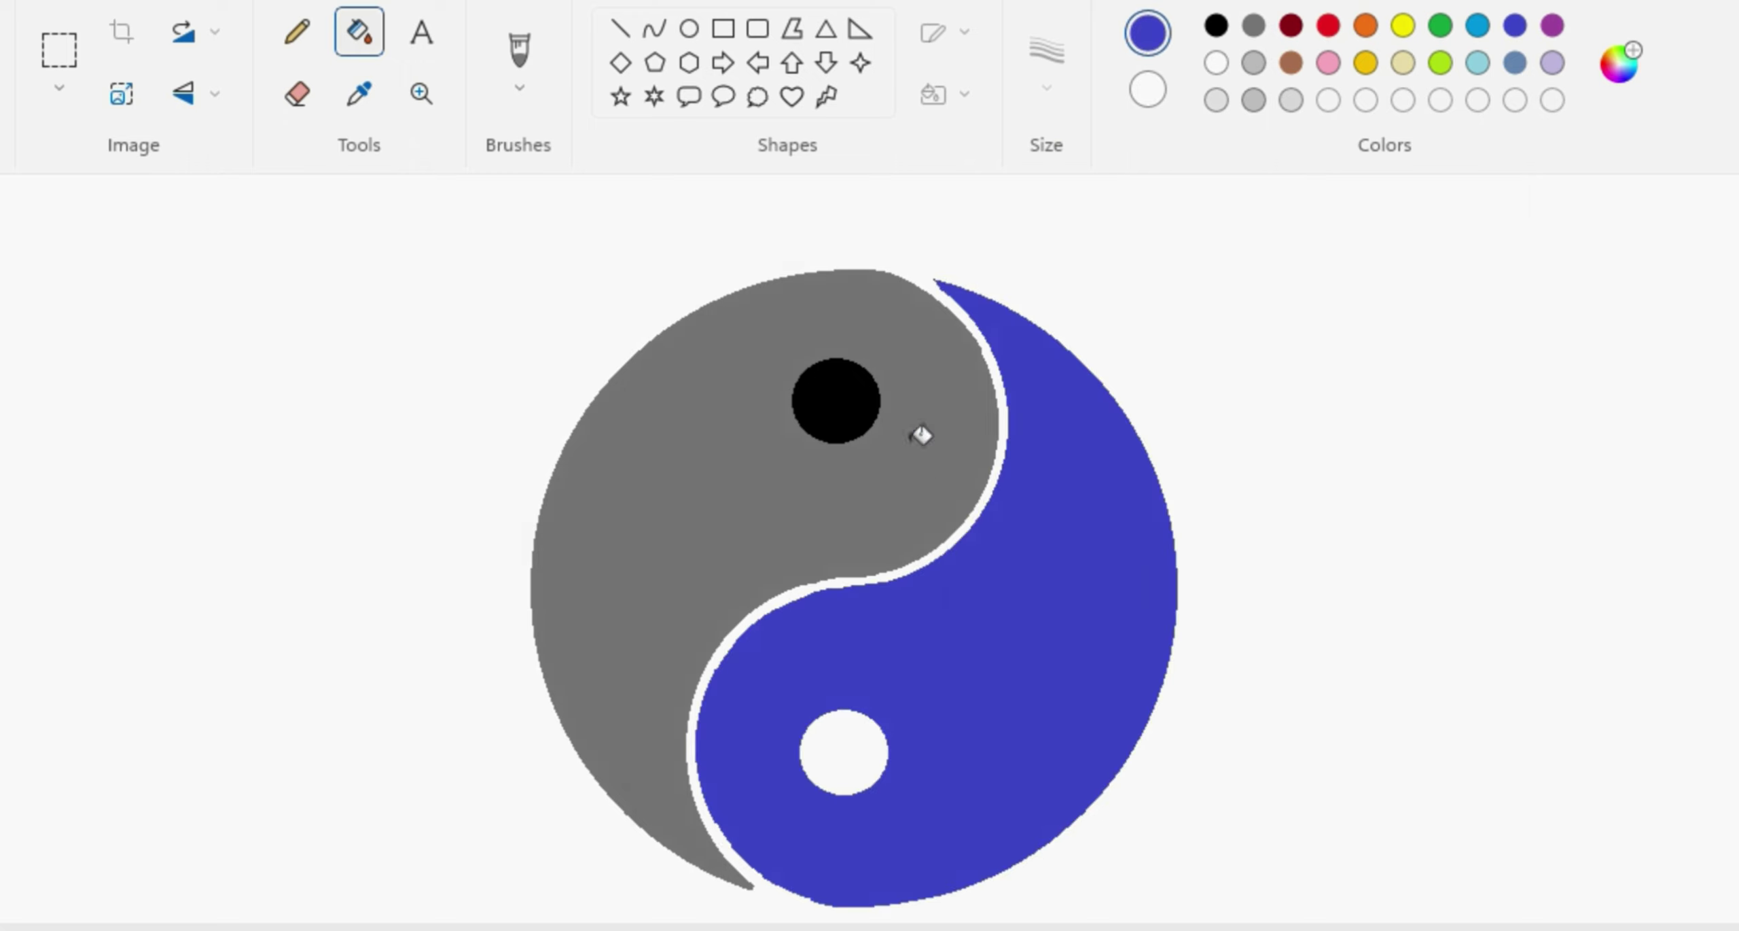
click(1216, 65)
click(753, 547)
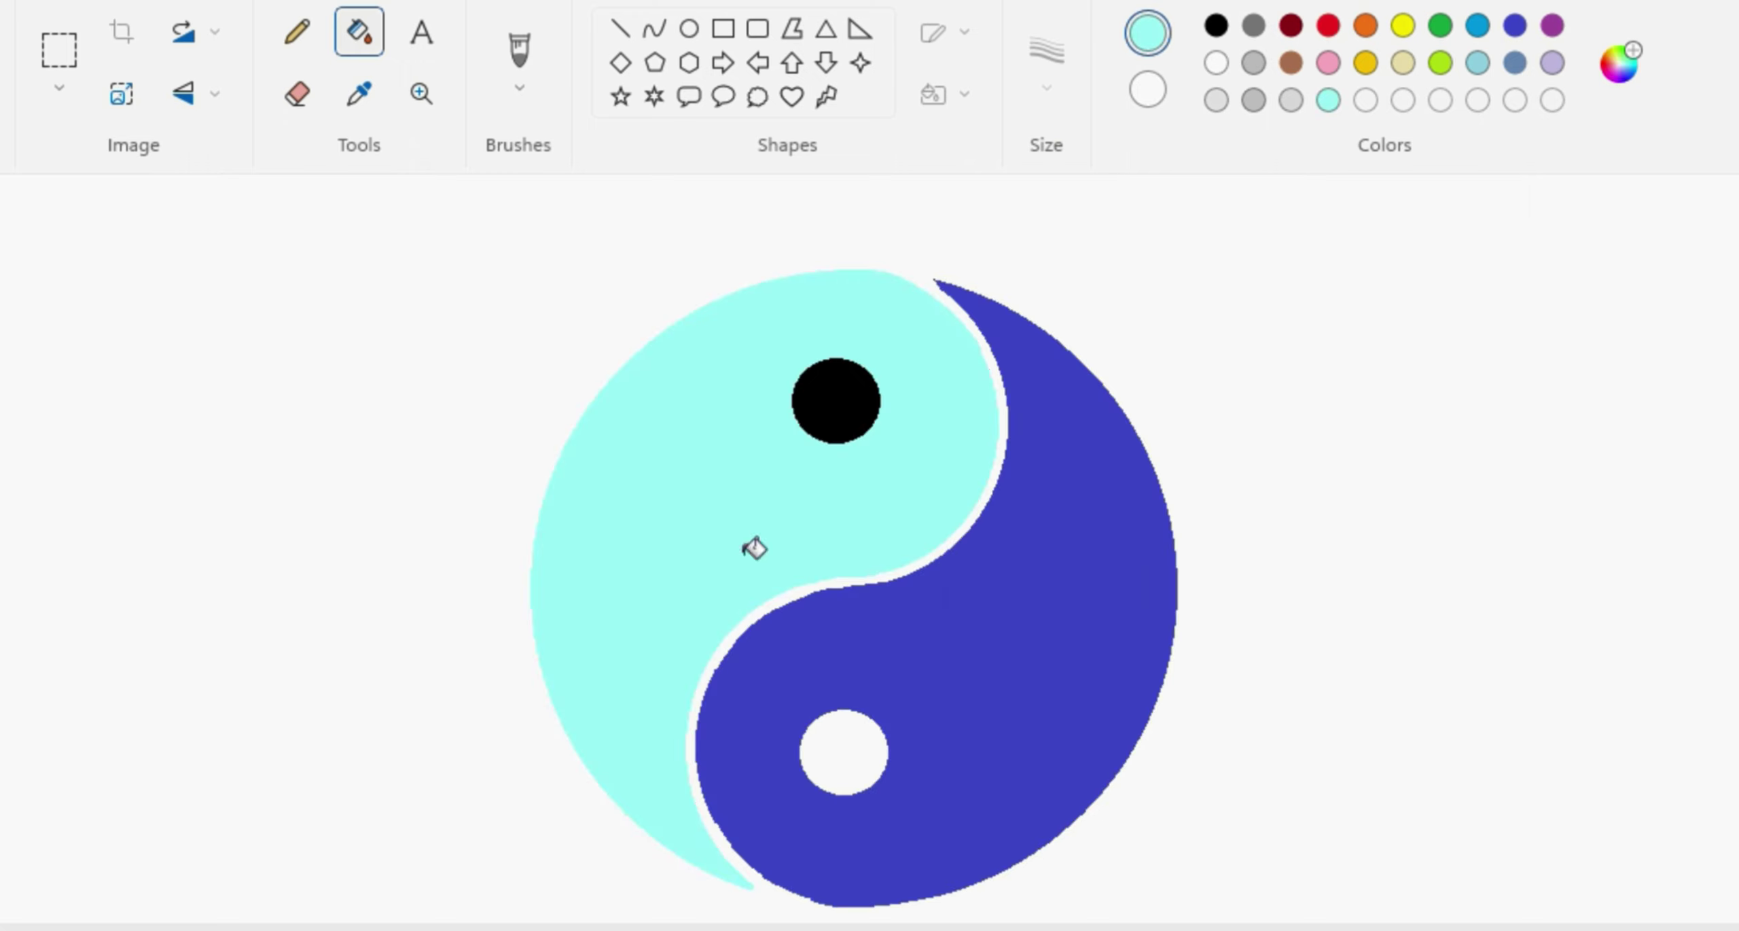
click(774, 615)
click(703, 595)
Step: Fill the upper dot with indigo blue and the lower dot with pale mint
click(1515, 25)
click(839, 401)
click(1619, 64)
click(1365, 99)
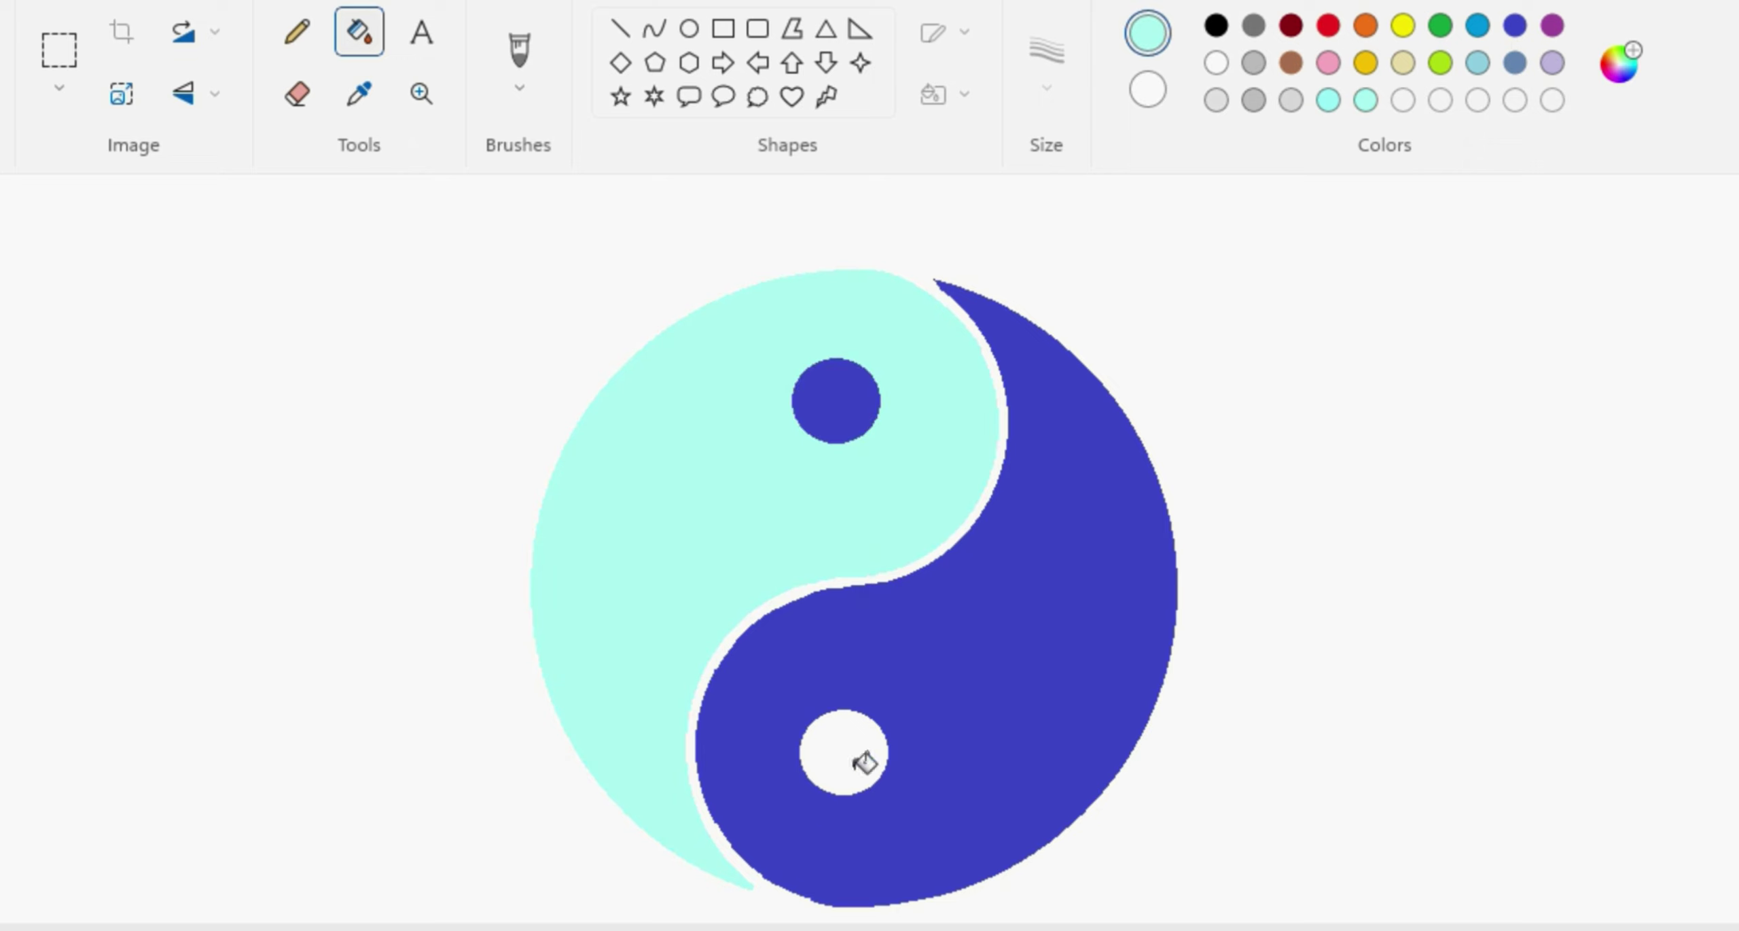
click(854, 755)
scroll(994, 795, down, 1)
scroll(994, 795, up, 1)
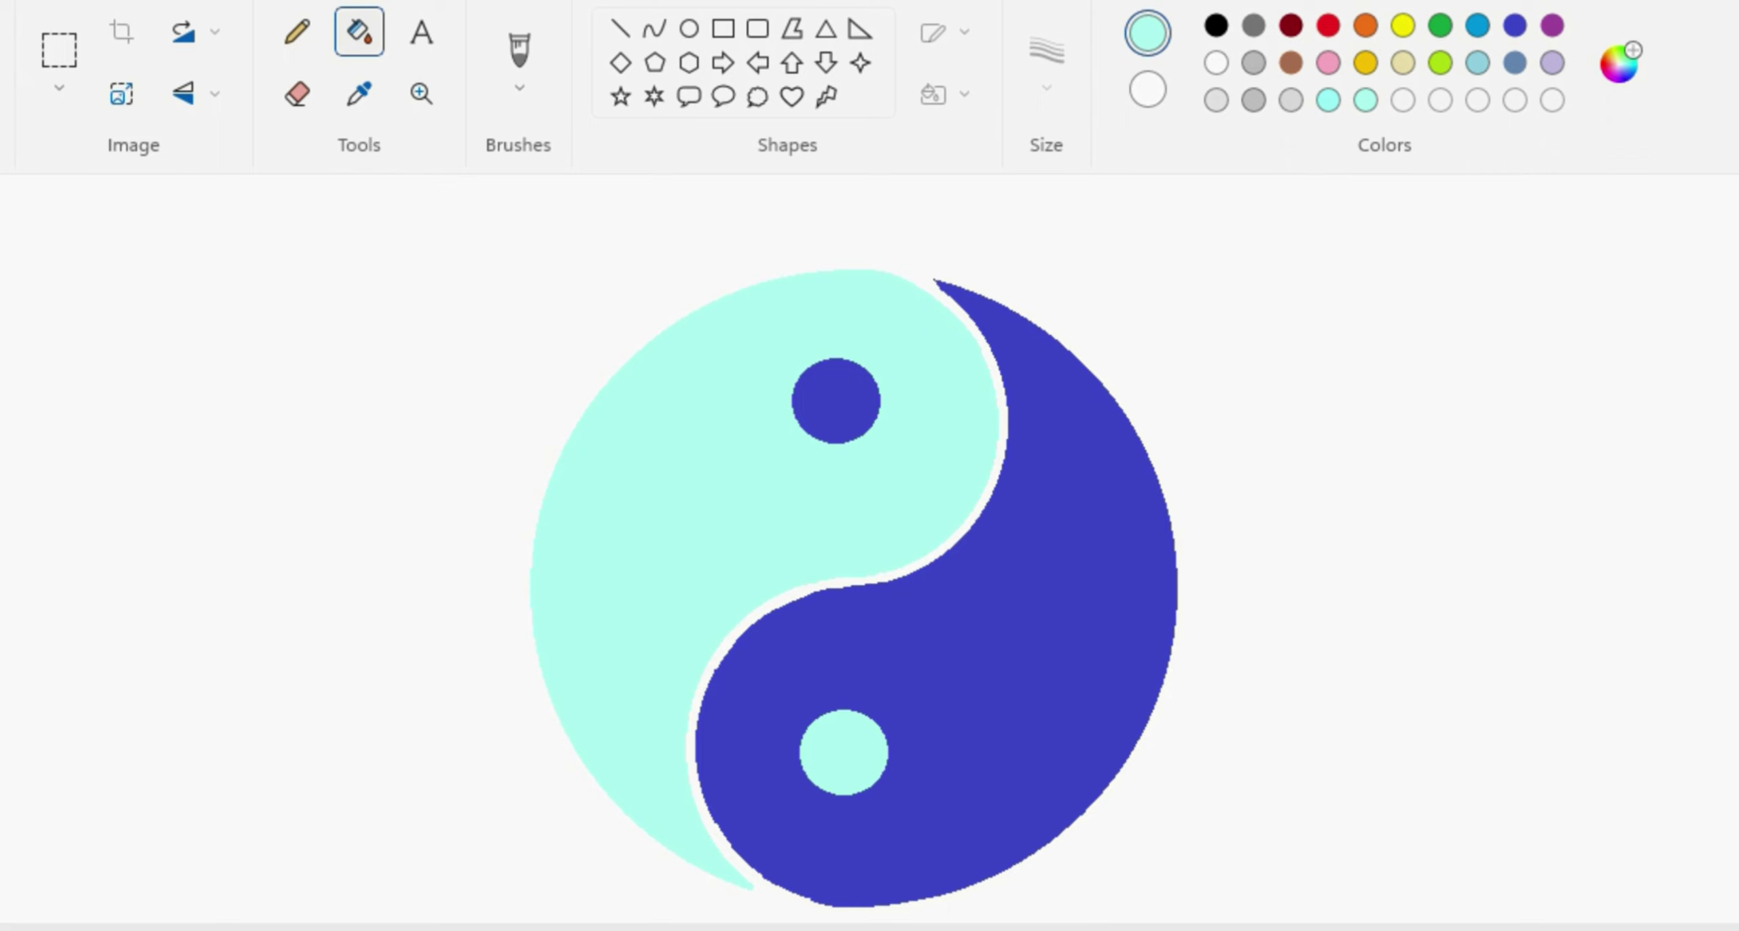
scroll(853, 588, left, 2)
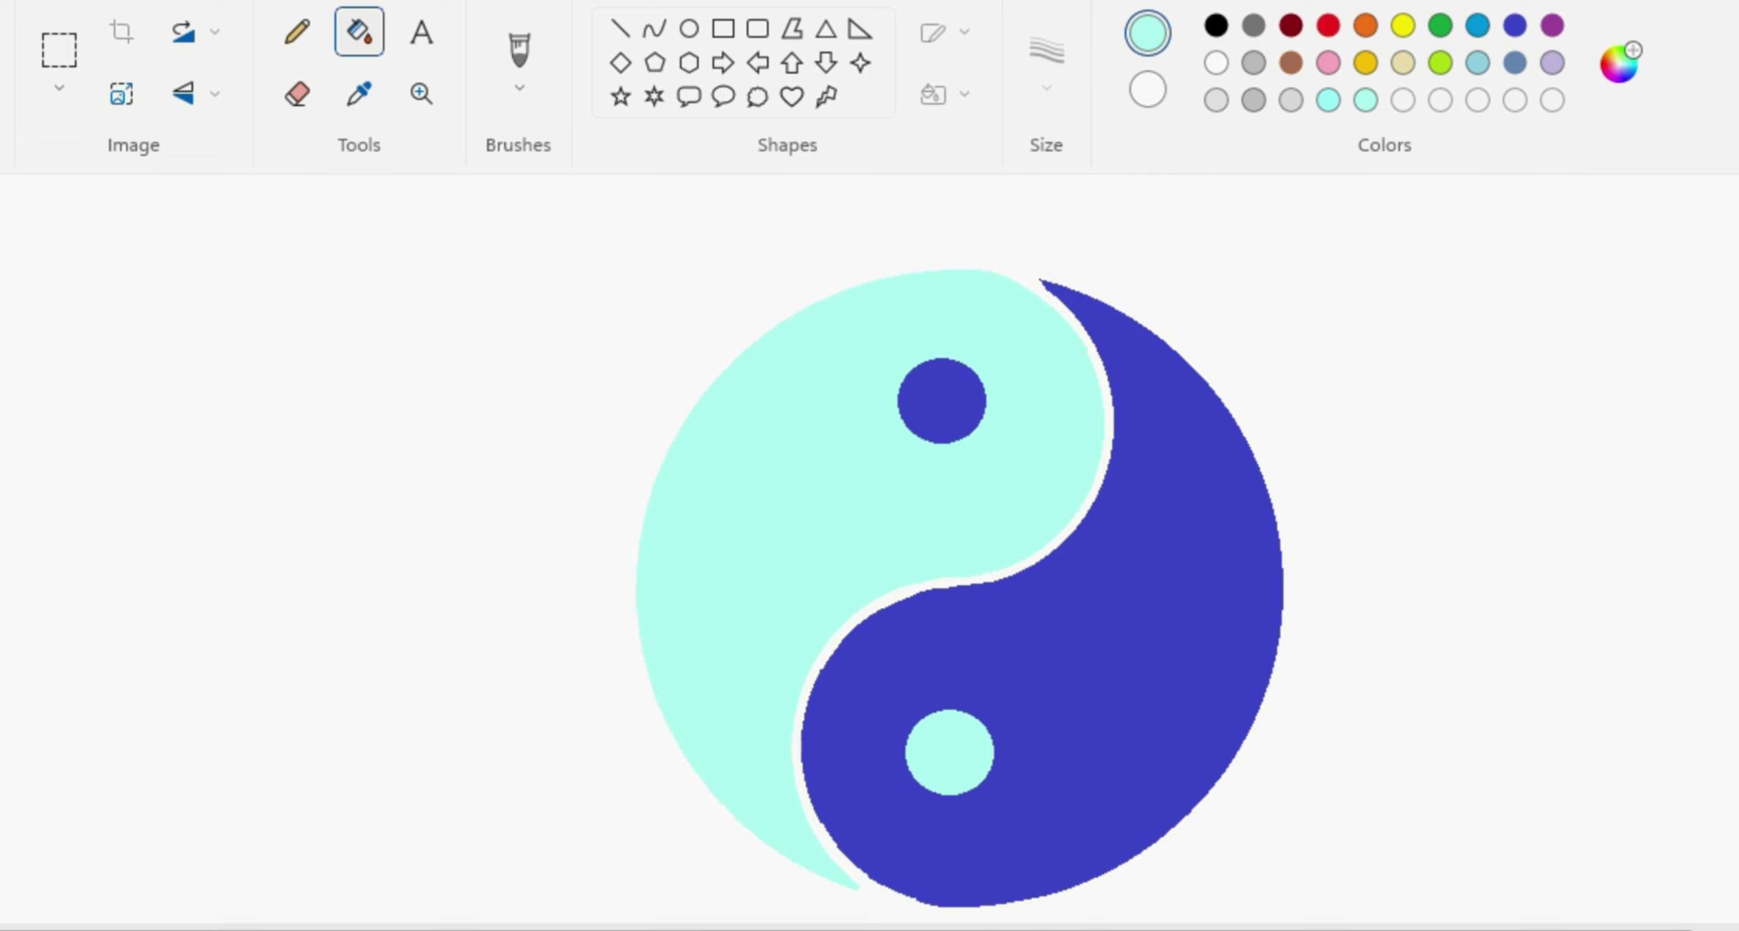
scroll(854, 588, right, 1)
click(1216, 25)
click(1164, 594)
key(ctrl+z)
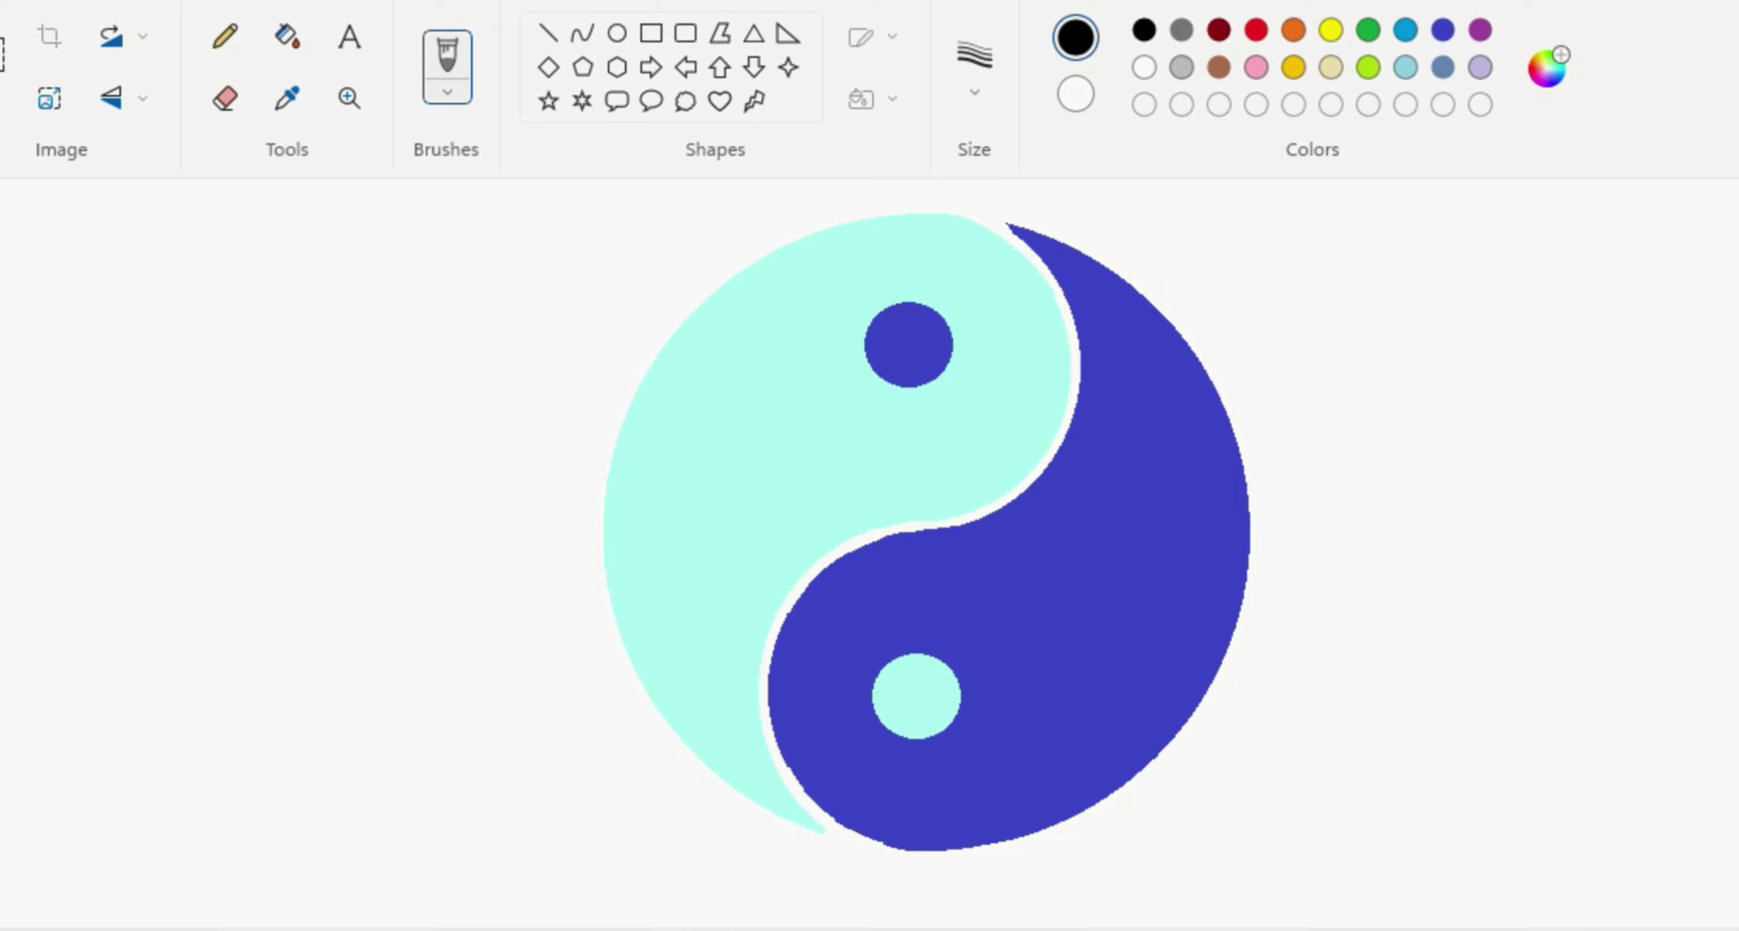
Step: Fill the pale mint half with black and the indigo half with red
scroll(870, 553, up, 1)
click(288, 36)
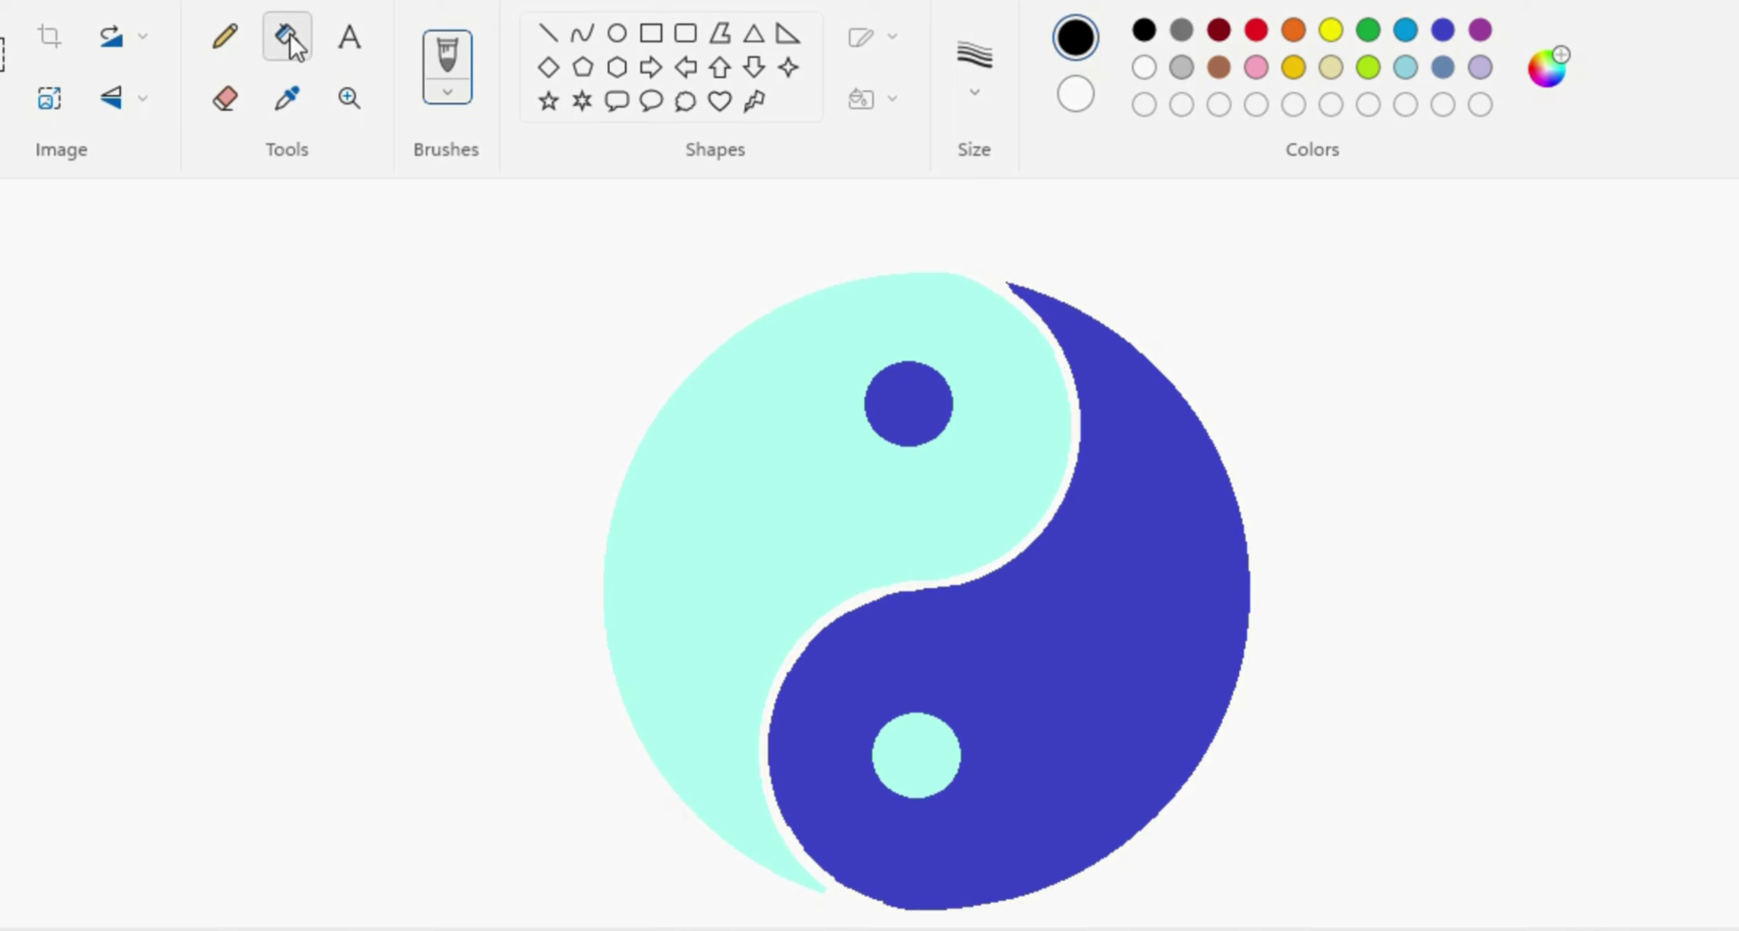
click(752, 513)
click(1256, 29)
click(1145, 539)
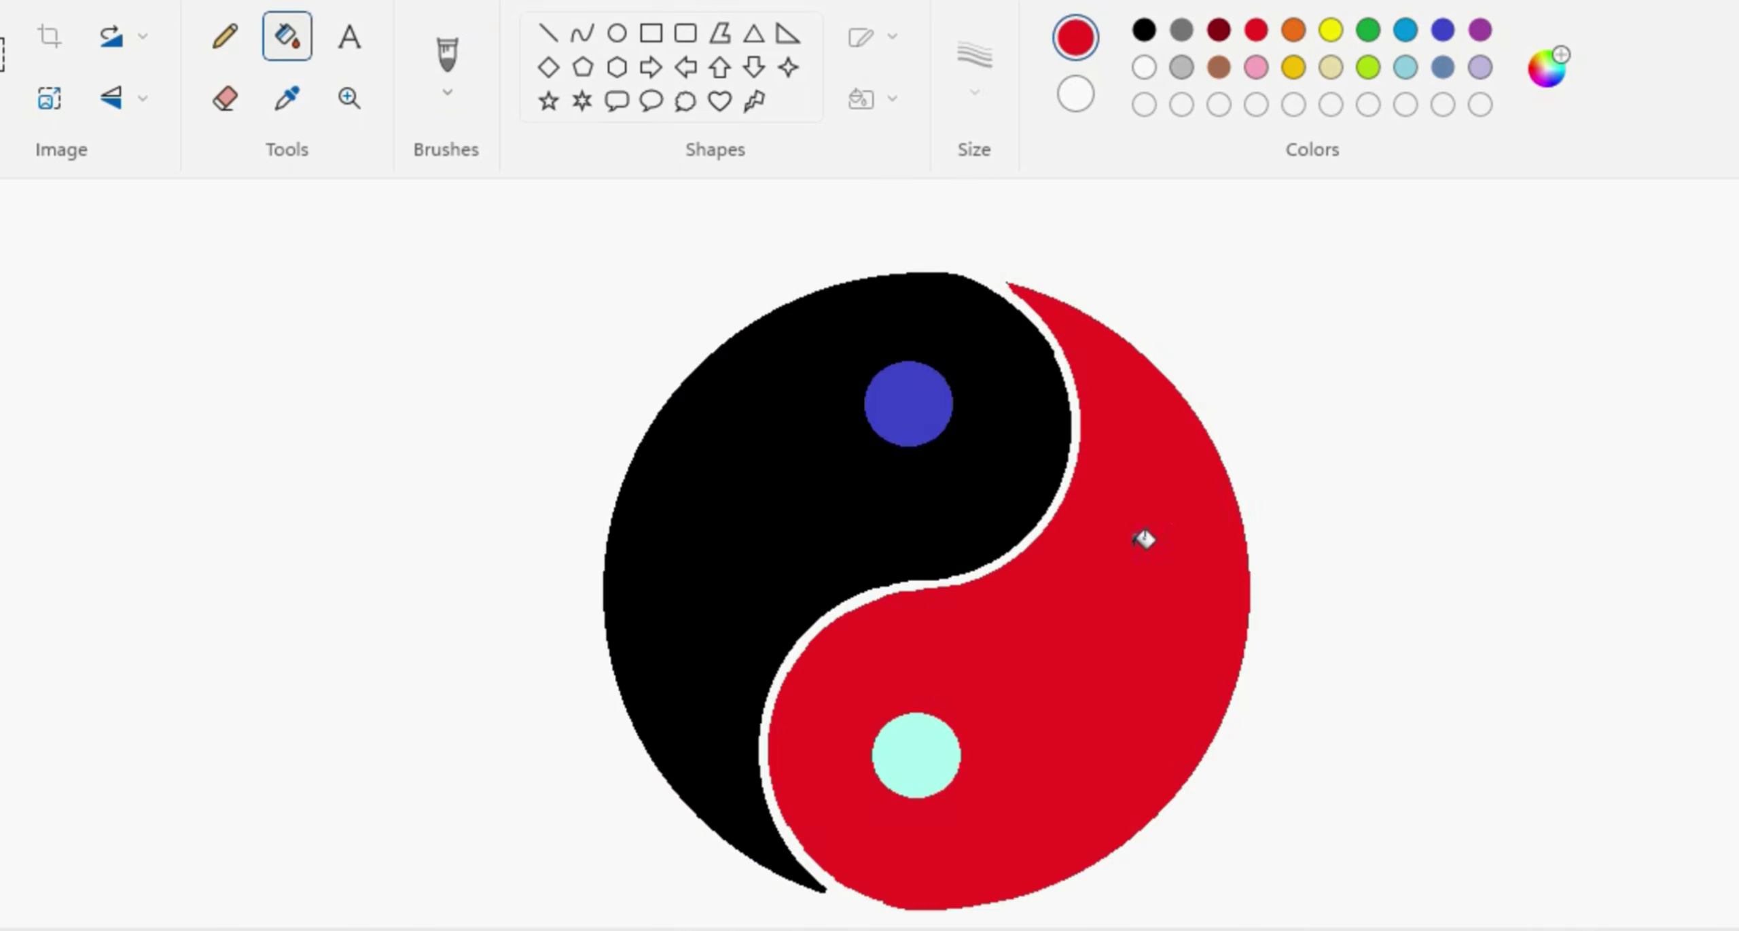
Step: Fill the lower dot with black and the upper dot with red
click(1148, 31)
click(944, 744)
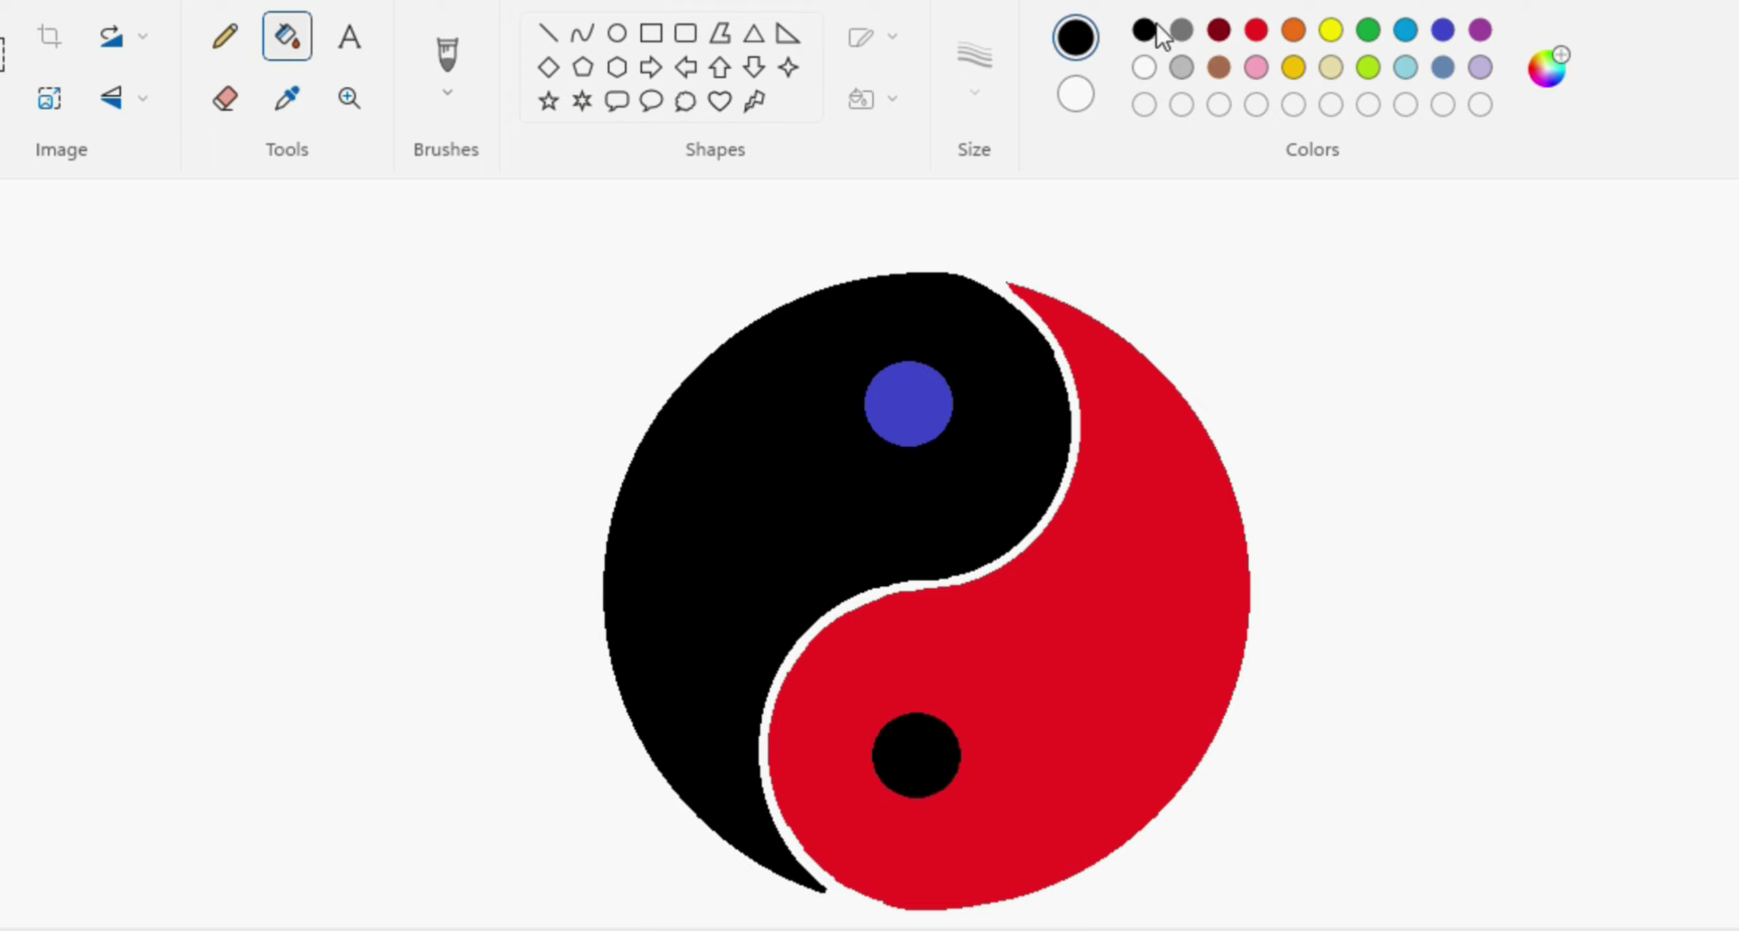
click(1256, 29)
click(927, 428)
scroll(927, 428, down, 1)
scroll(905, 575, right, 1)
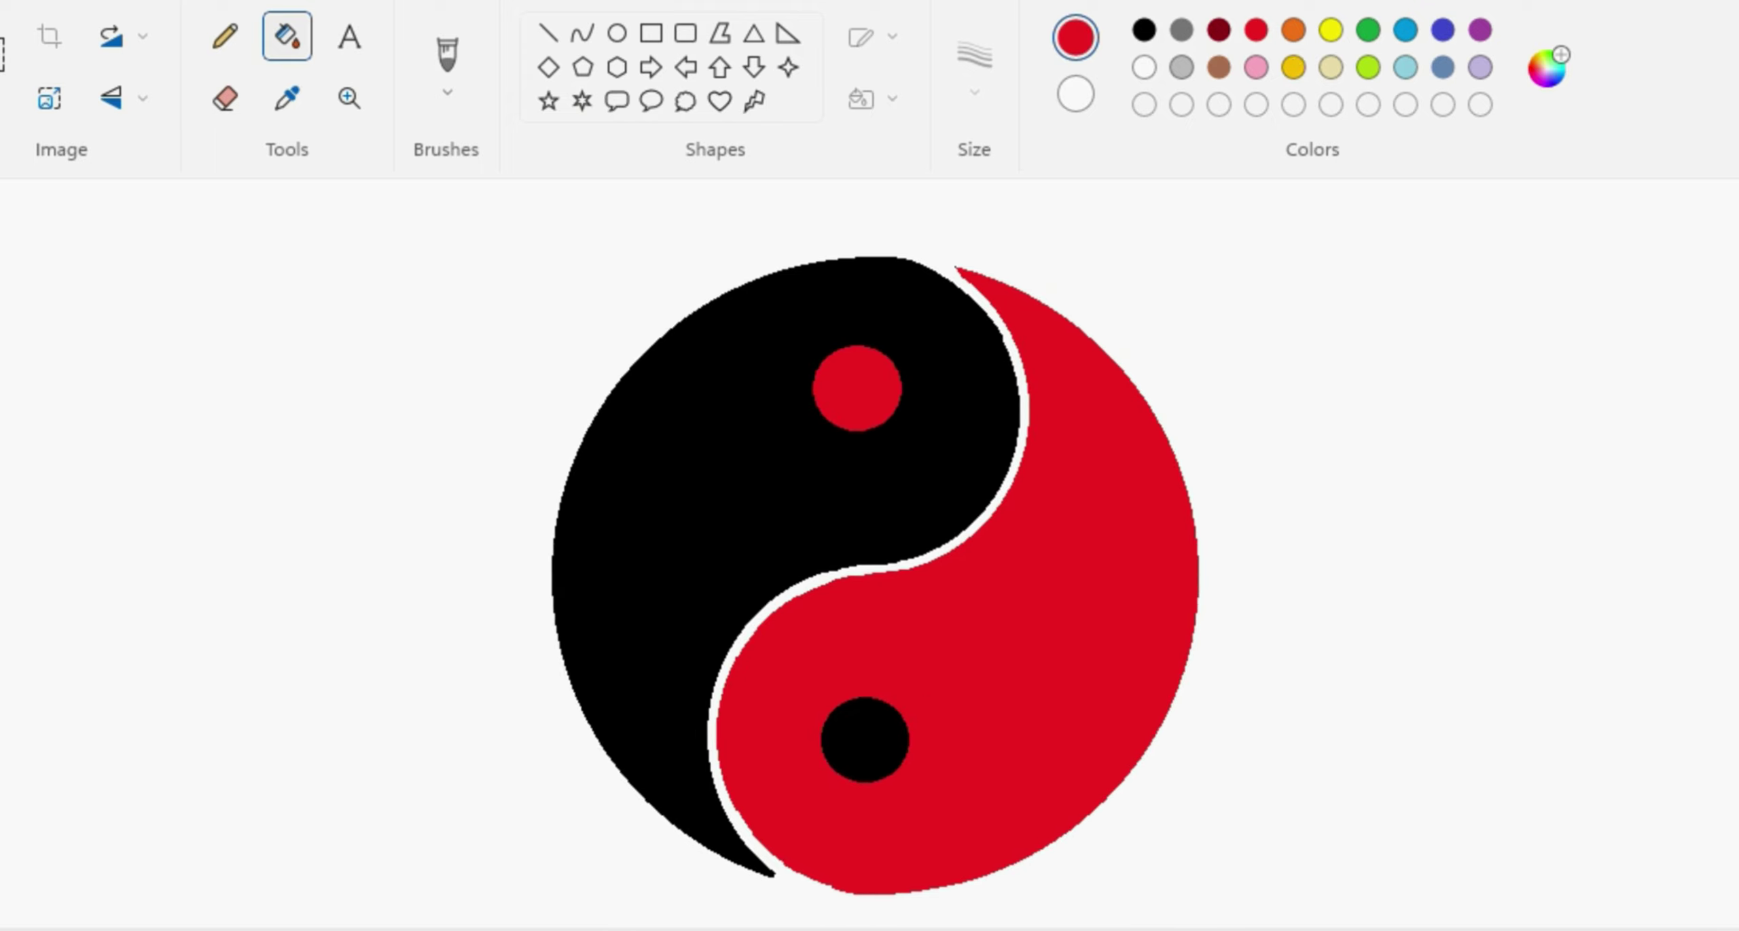